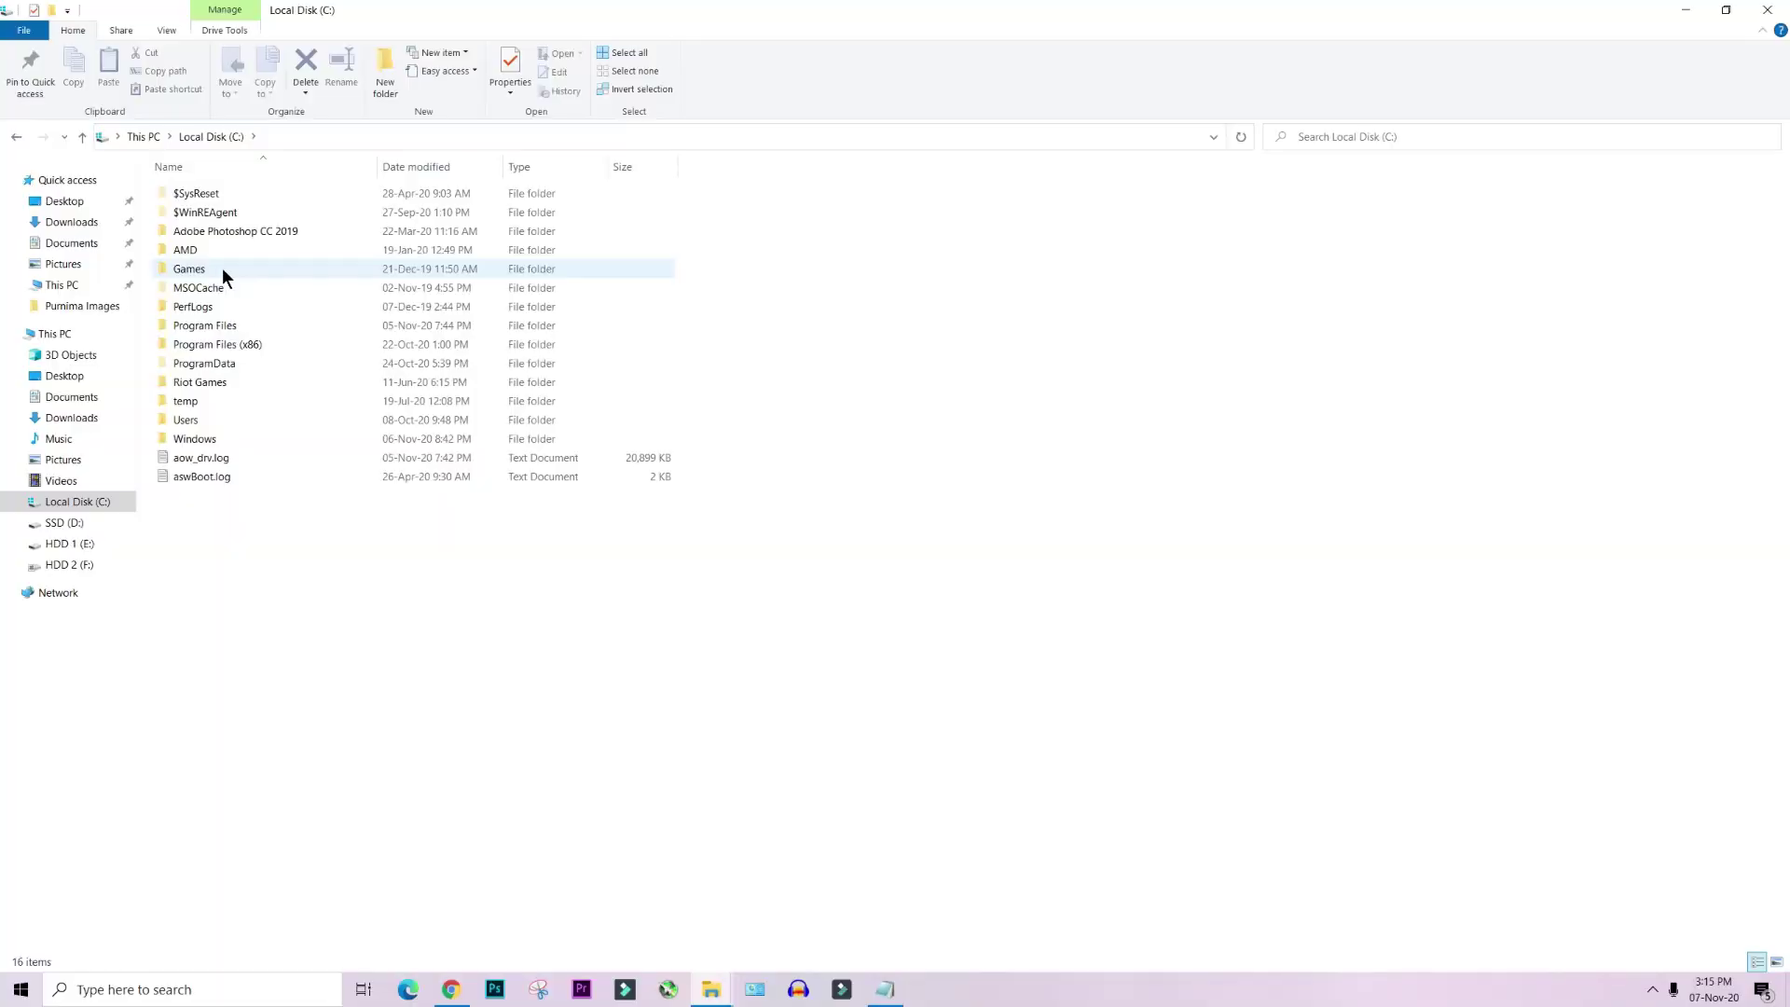
Open the SoftwareDistribution folder inside the Windows folder on Local Disk (C:).
{"action": "double_click", "coordinate": [188, 438]}
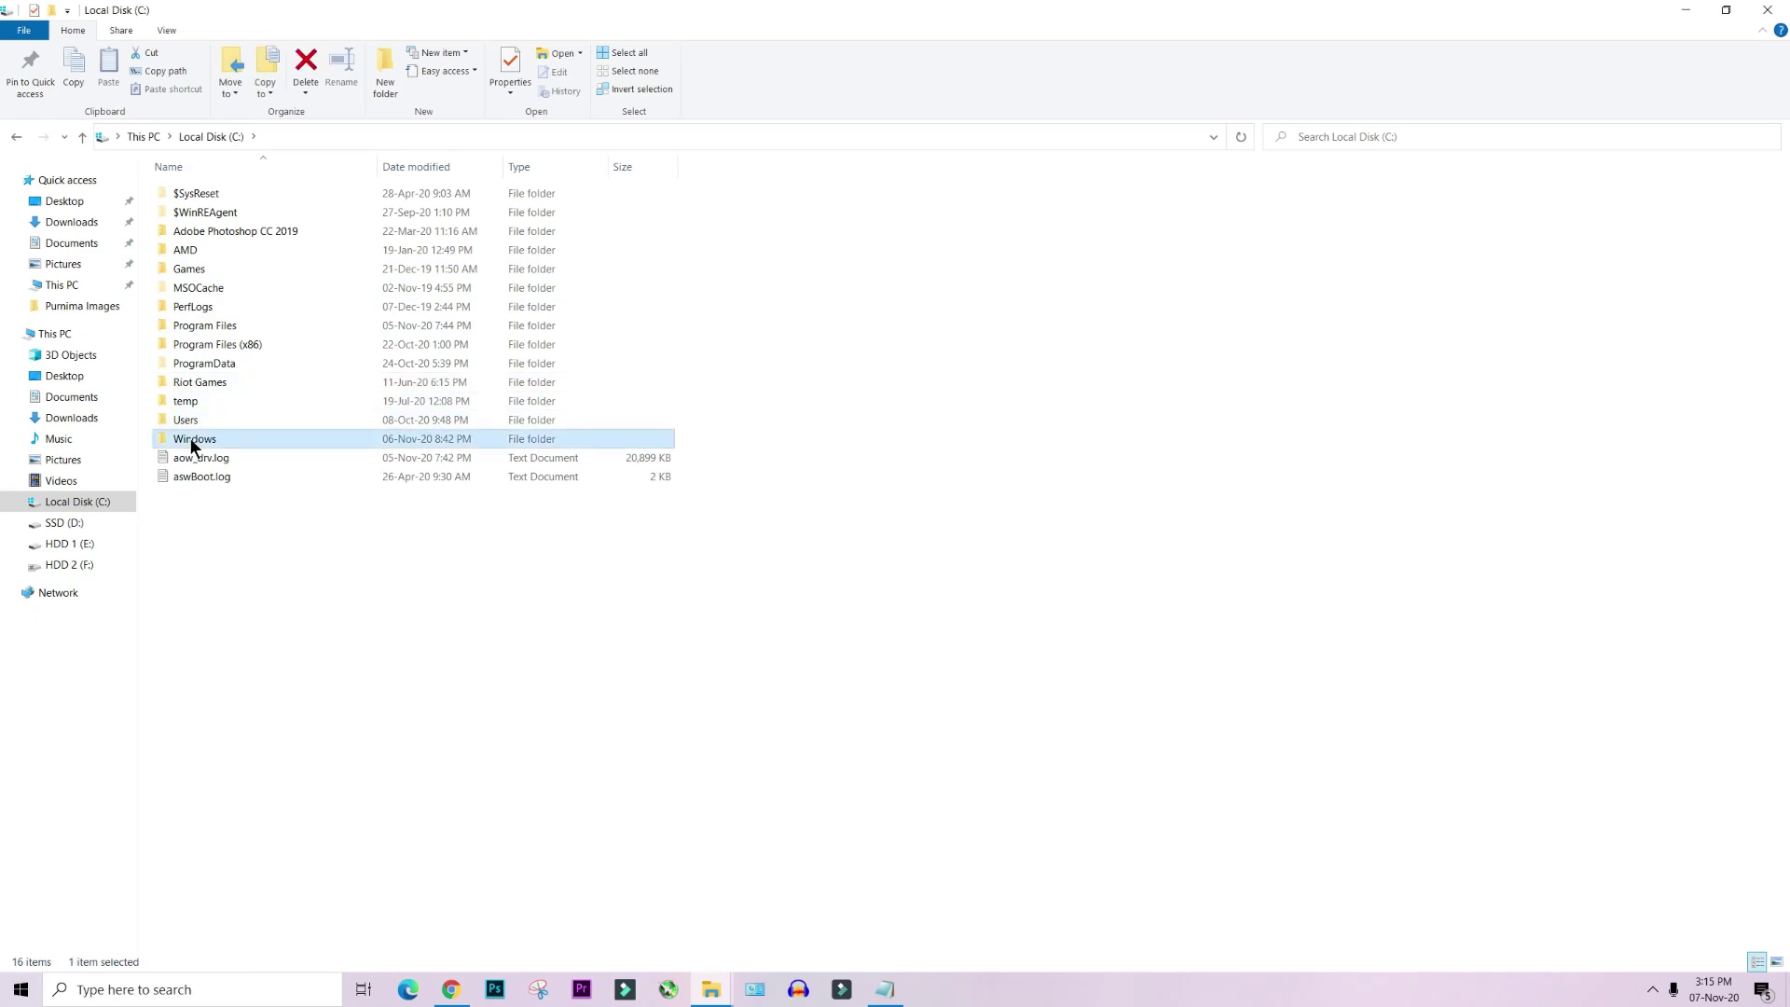
{"action": "key", "text": "s"}
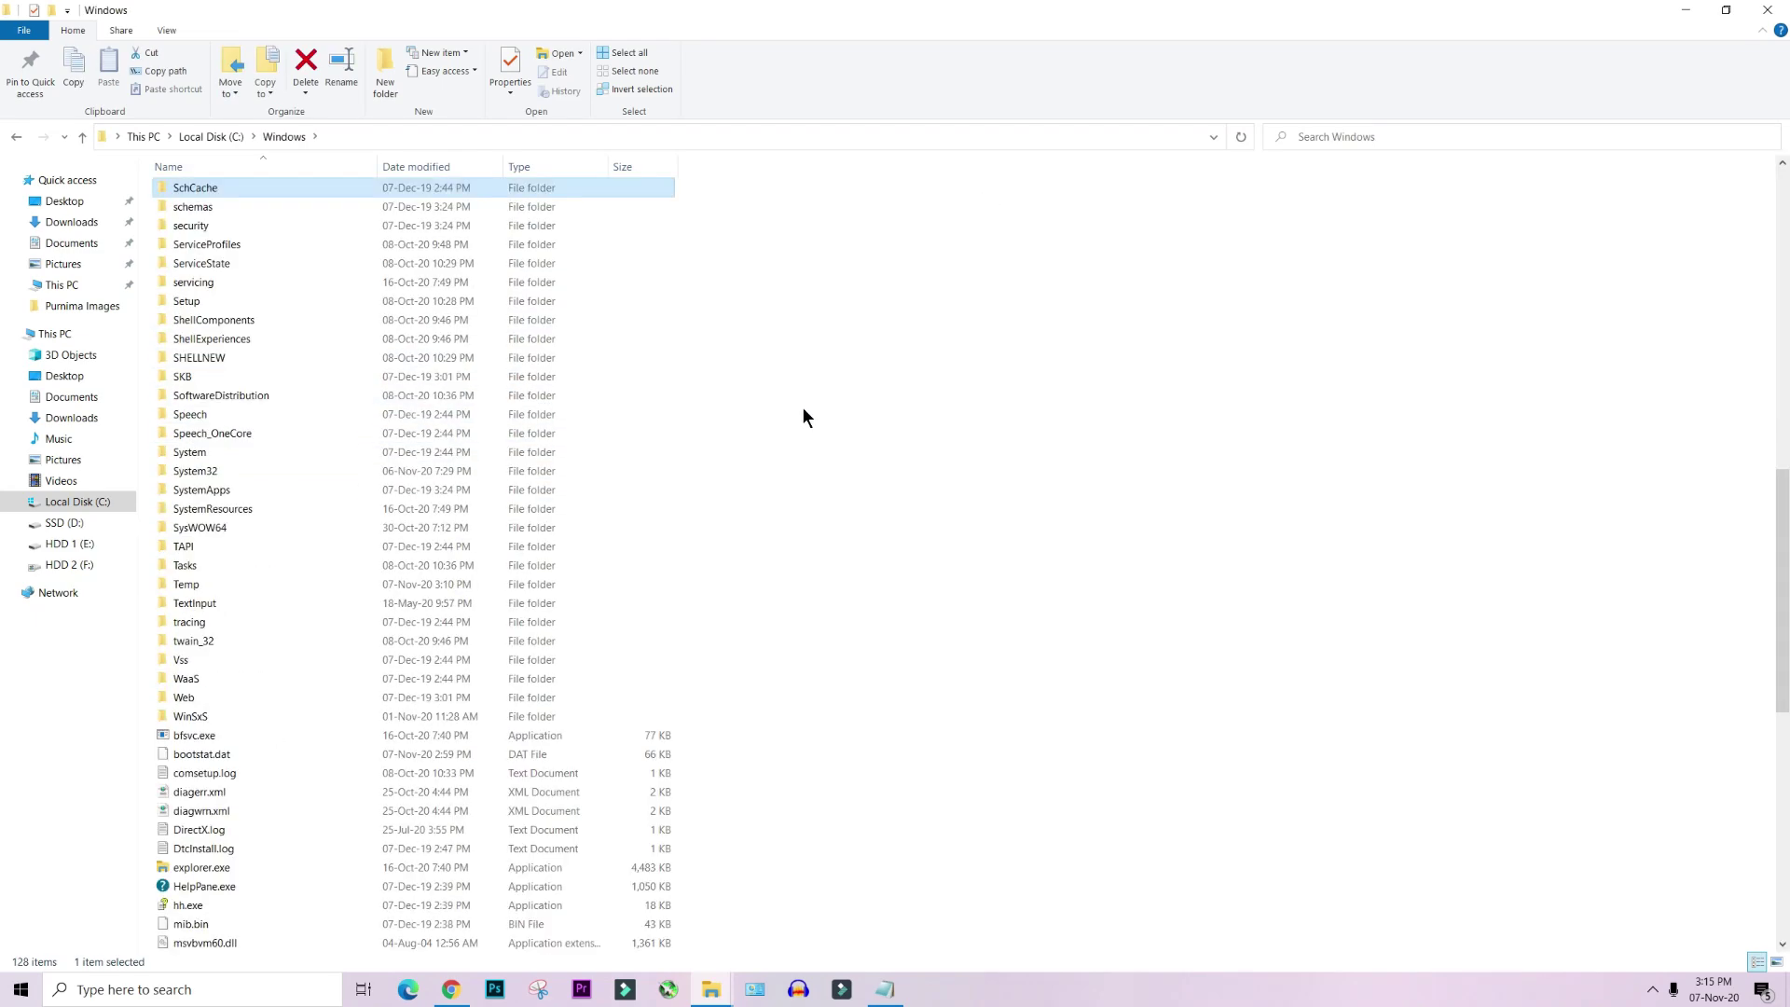
{"action": "key", "text": "s"}
{"action": "key", "text": "s"}
{"action": "key", "text": "s"}
{"action": "key", "text": "s"}
{"action": "key", "text": "s"}
{"action": "key", "text": "s"}
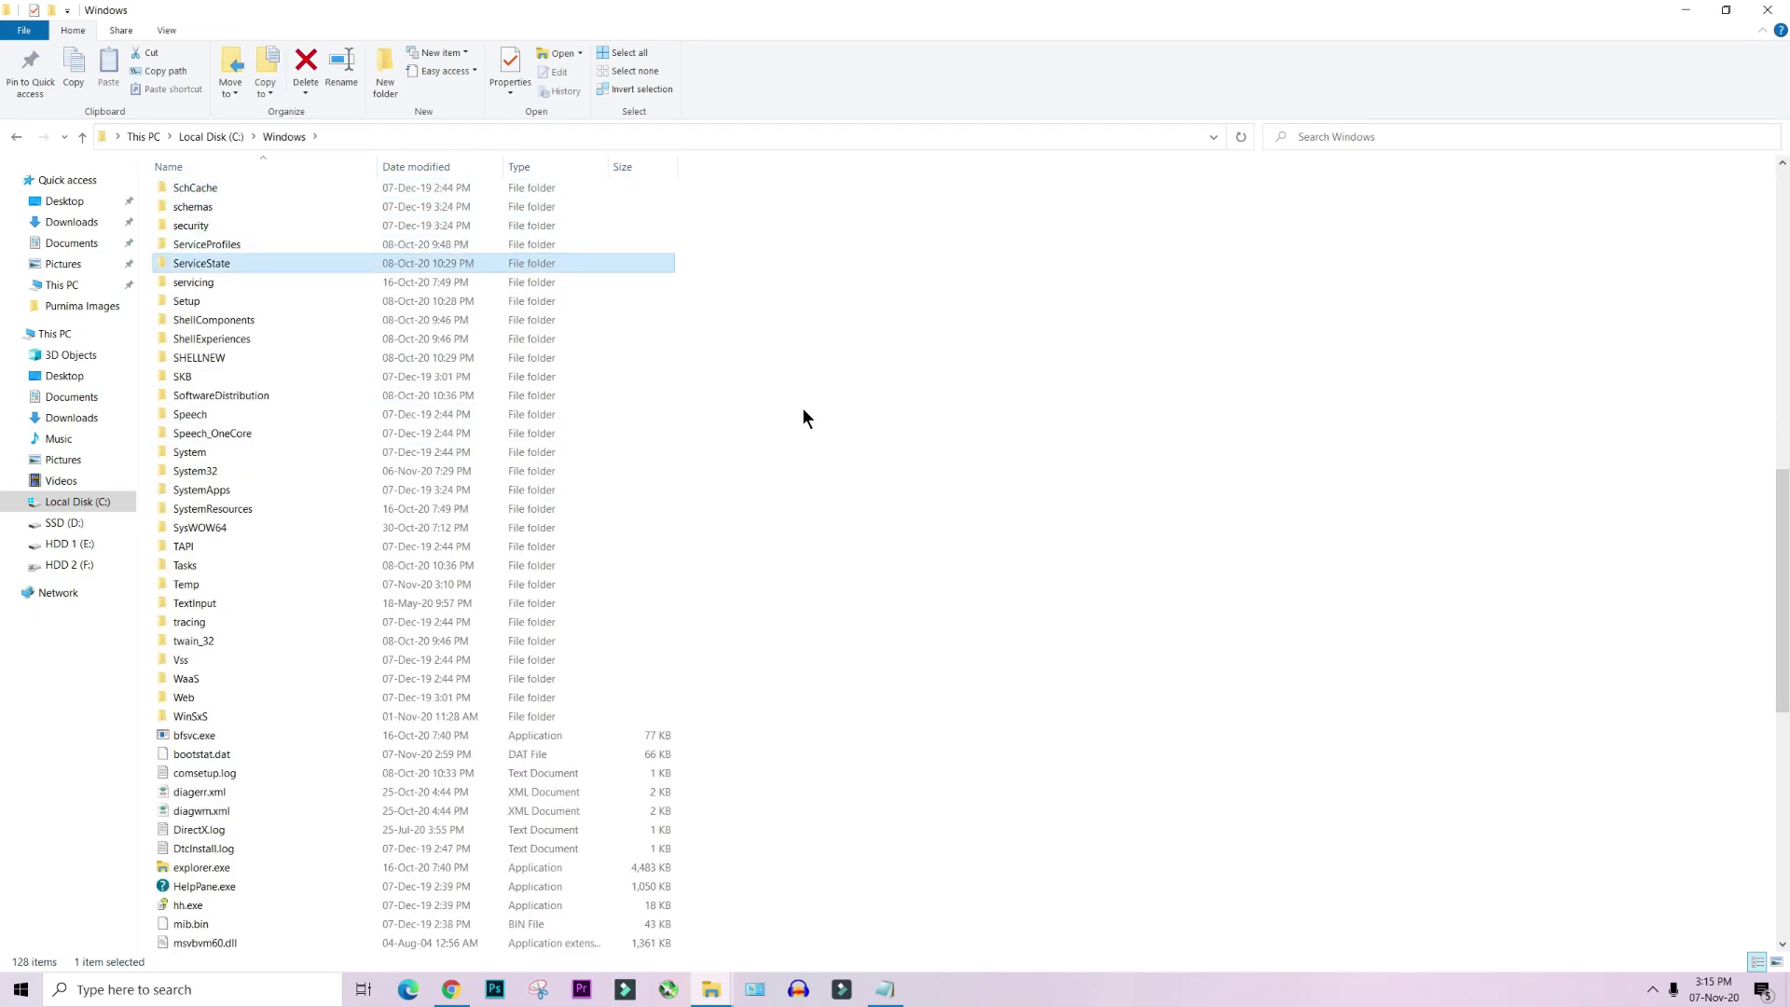
{"action": "key", "text": "s"}
{"action": "key", "text": "s"}
{"action": "key", "text": "s"}
{"action": "key", "text": "s"}
{"action": "key", "text": "s"}
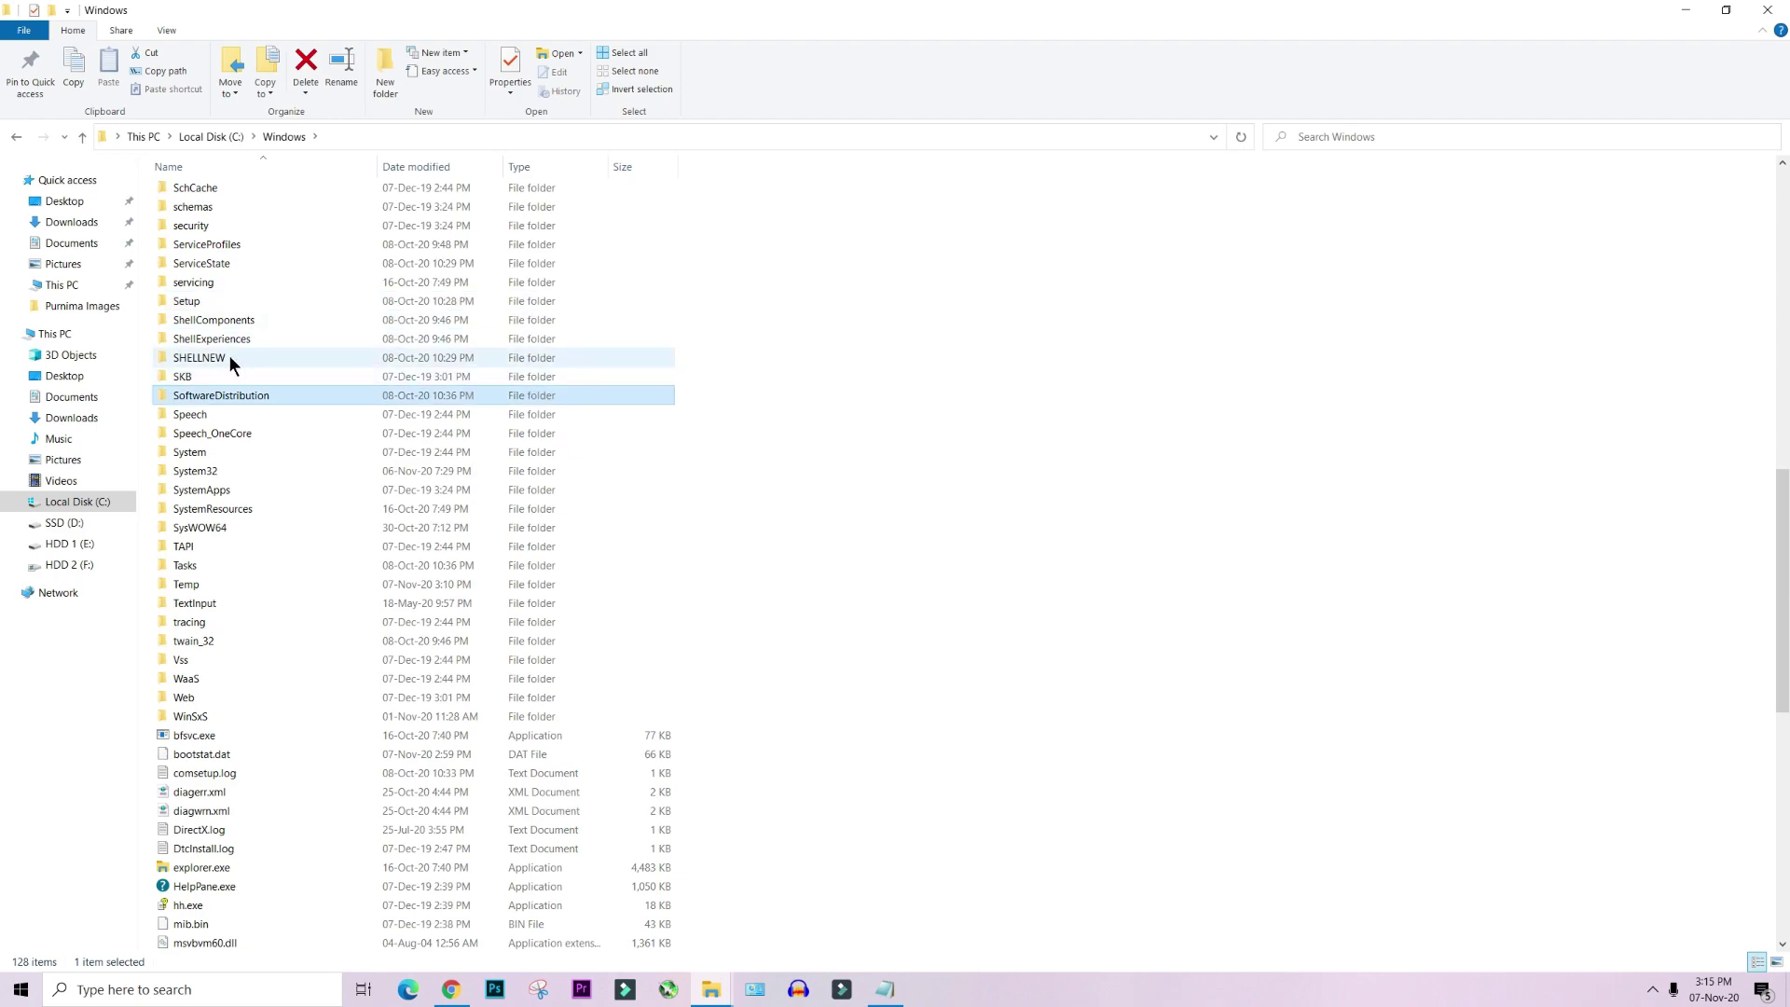
{"action": "double_click", "coordinate": [232, 398]}
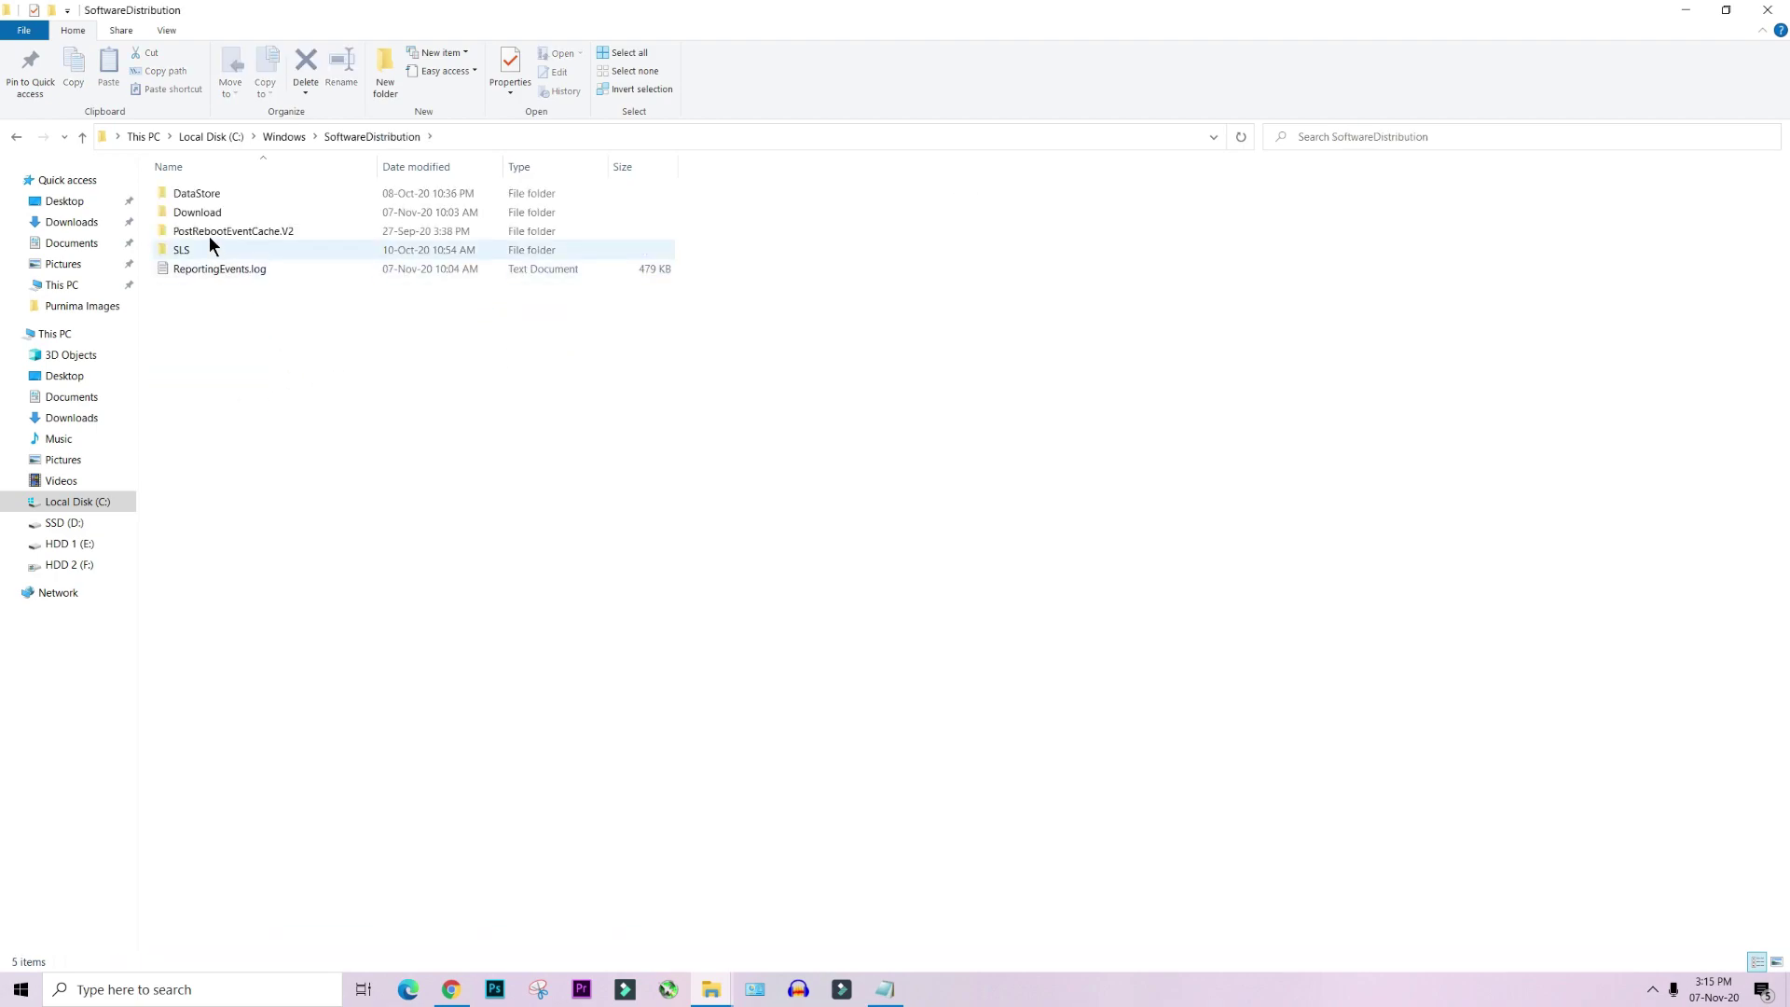
Permanently delete everything in SoftwareDistribution's Download folder, granting administrator permission for all current items.
{"action": "double_click", "coordinate": [199, 214]}
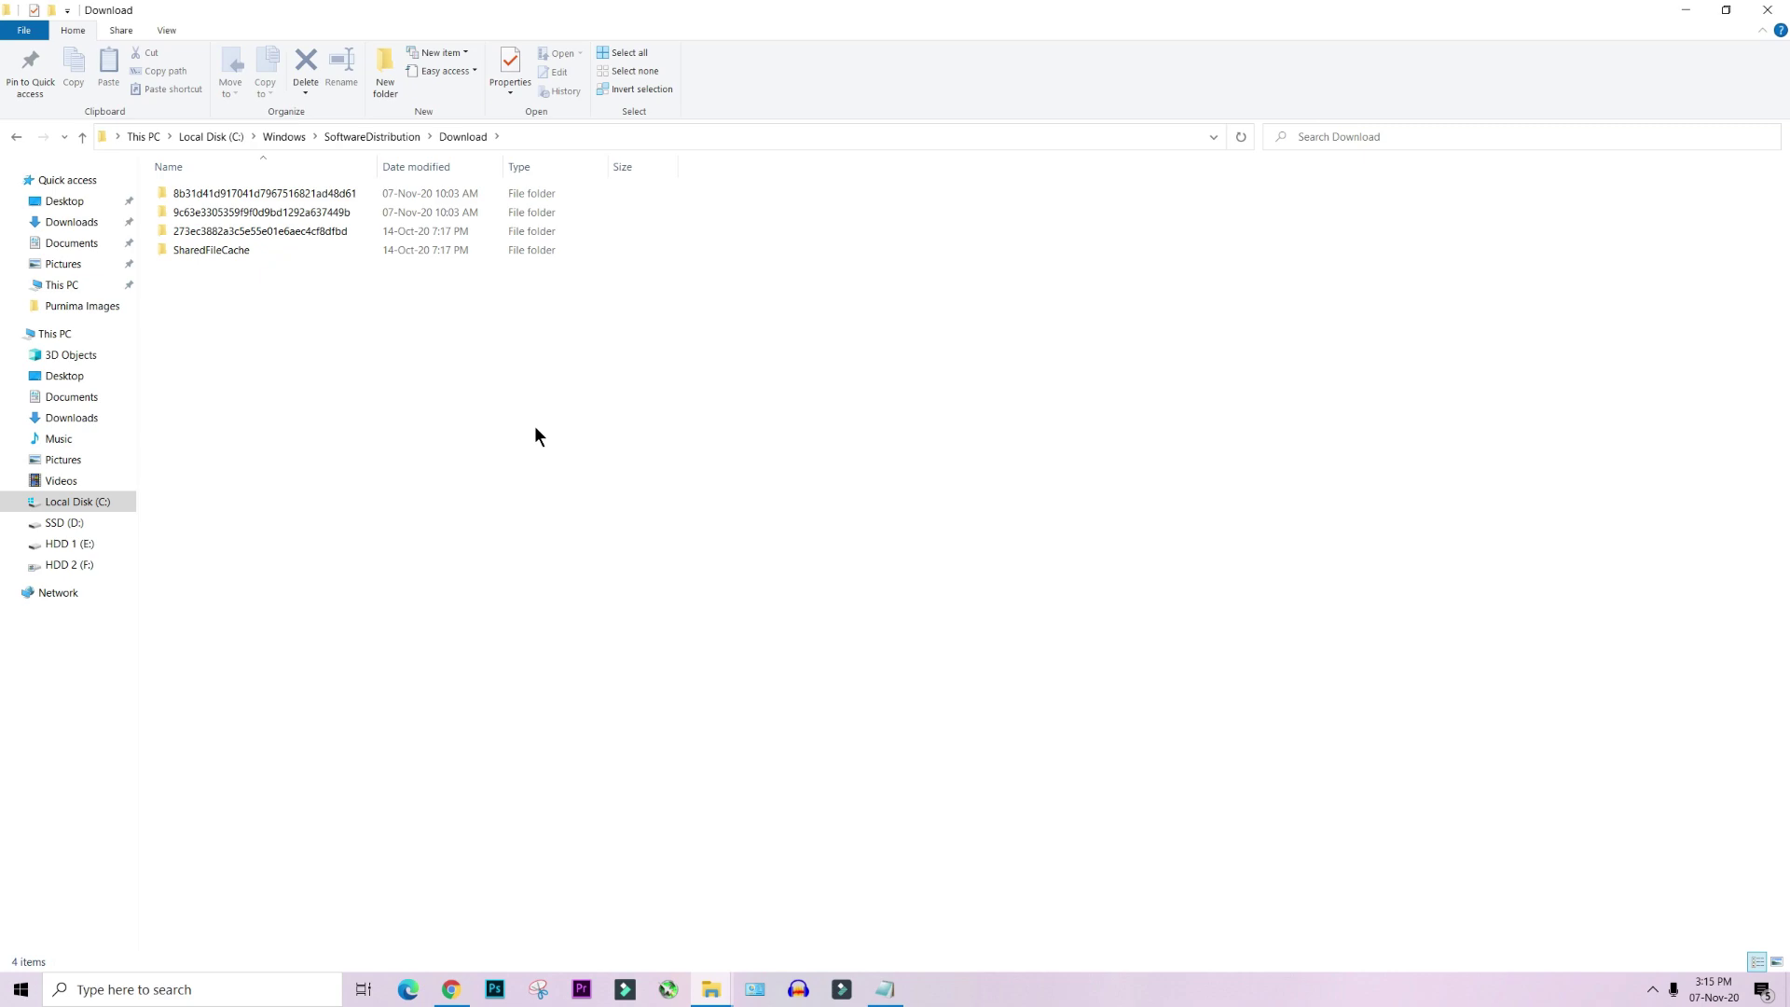
{"action": "key", "text": "ctrl+a"}
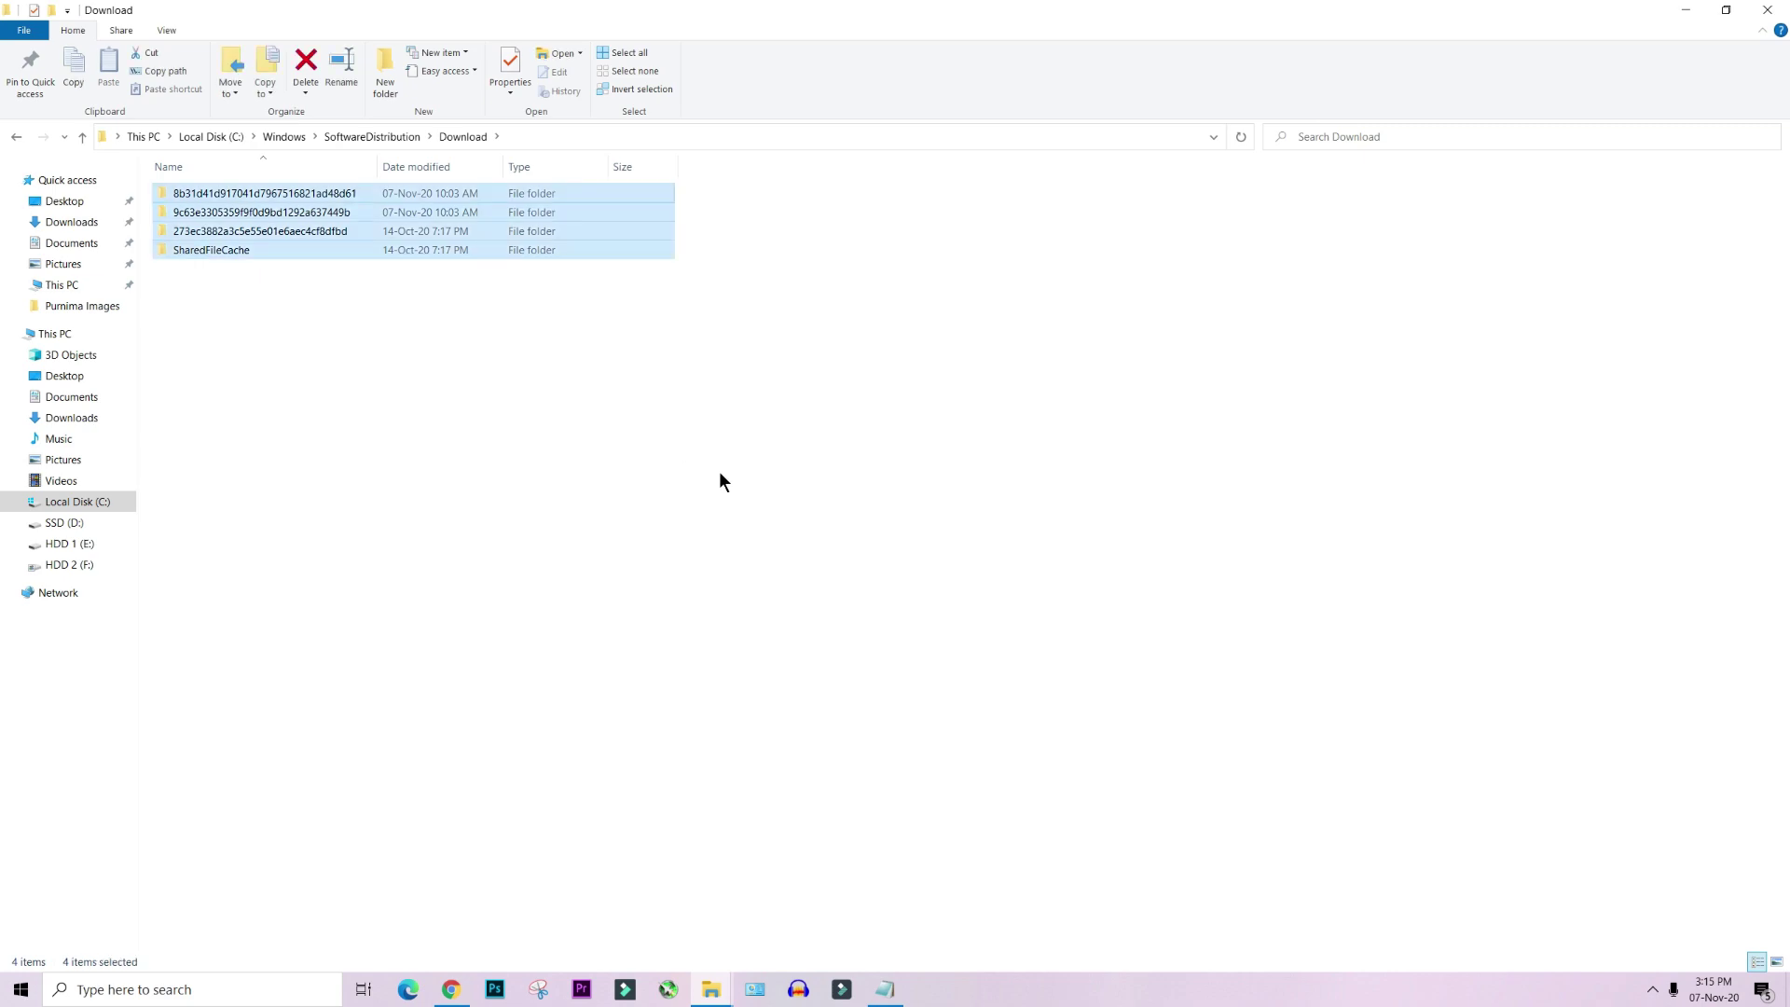
{"action": "key", "text": "shift+Delete"}
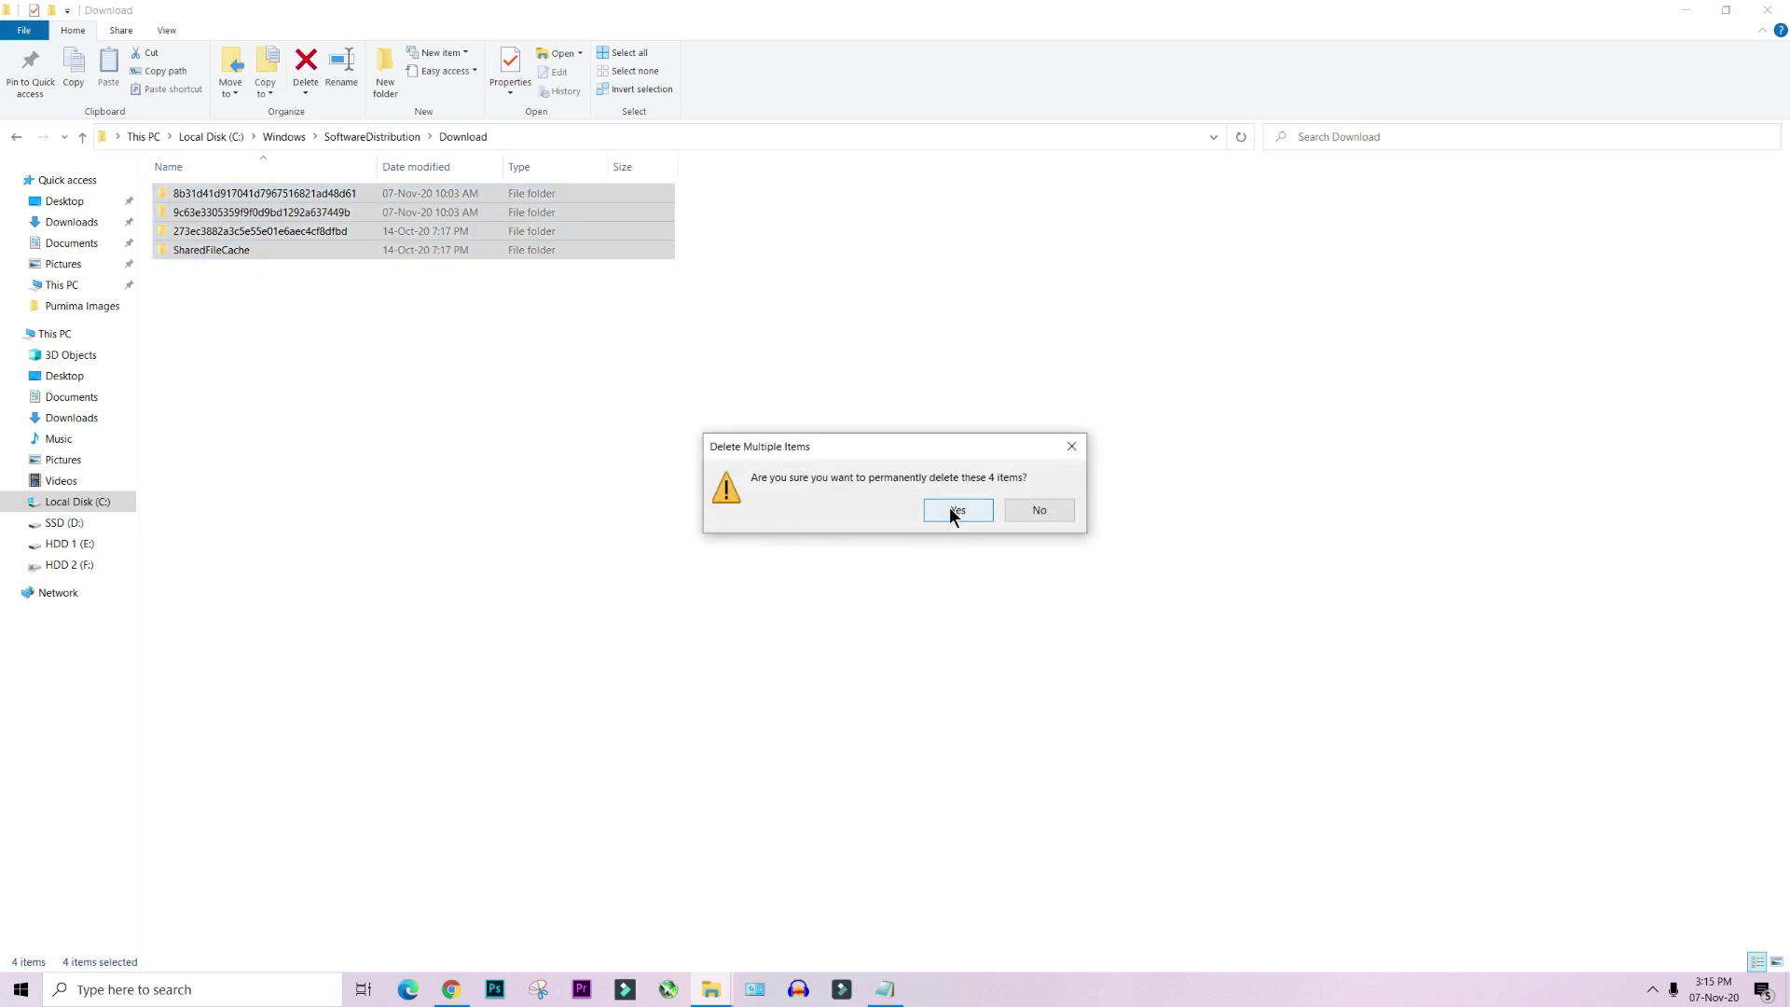
{"action": "left_click", "coordinate": [953, 510]}
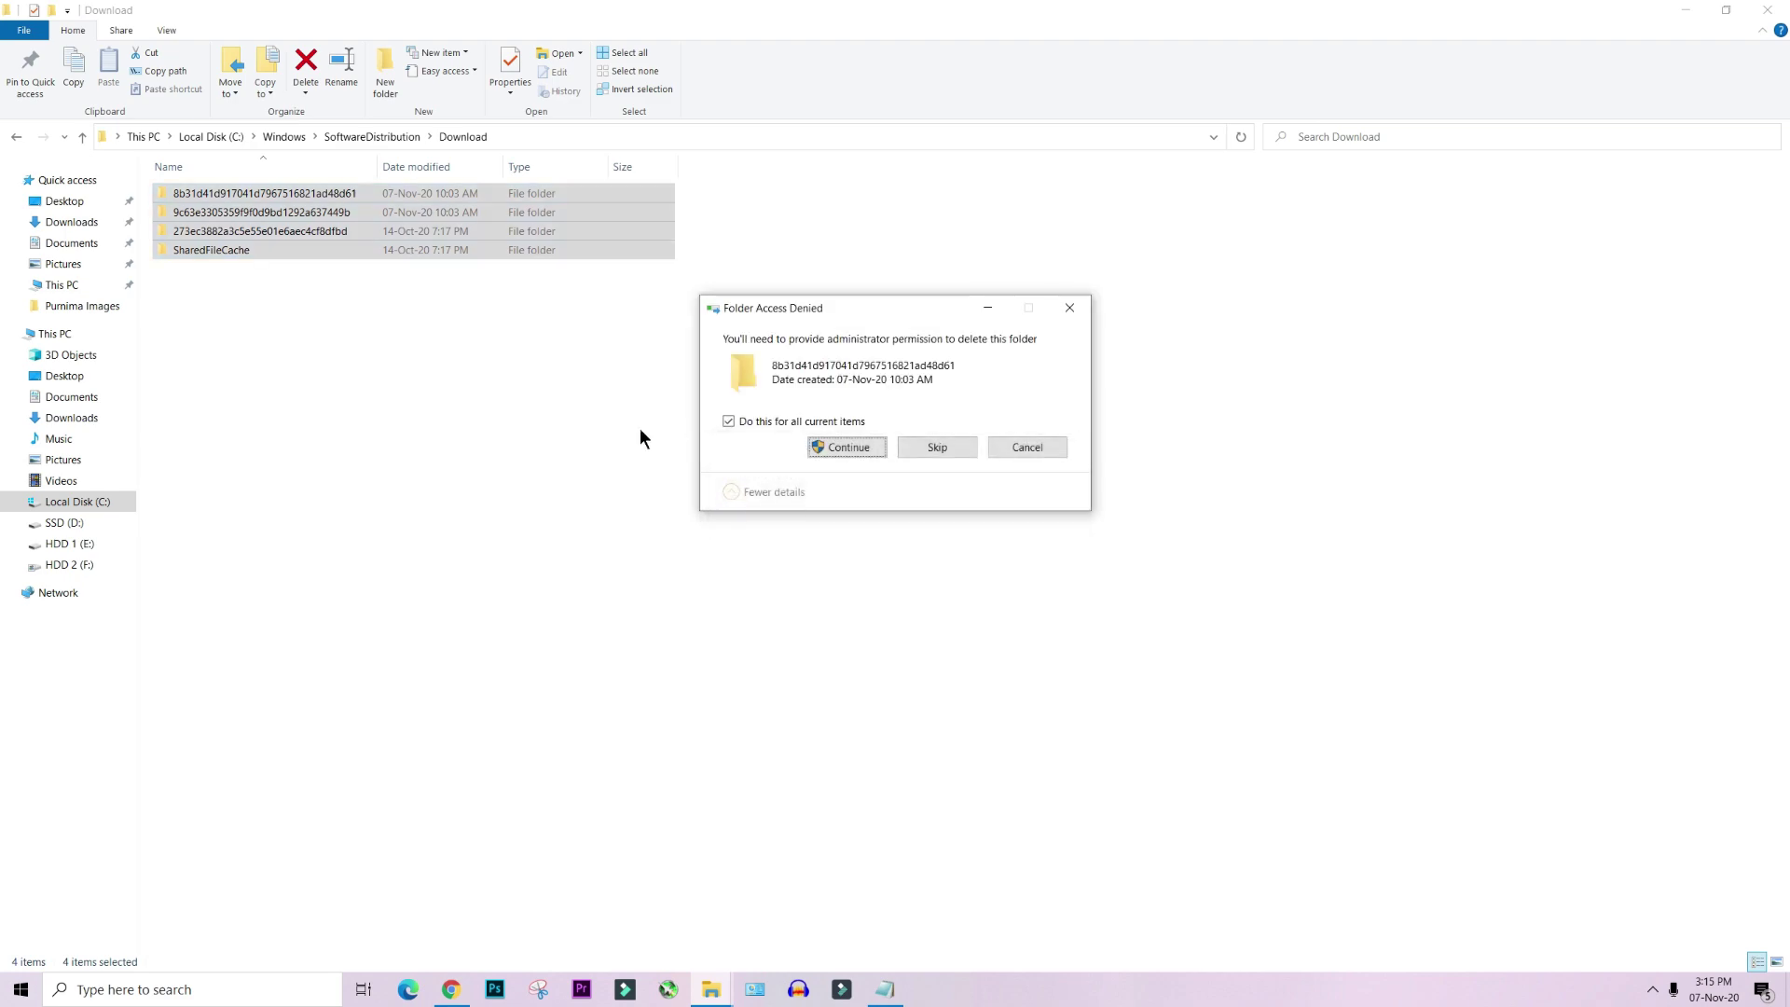
{"action": "left_click", "coordinate": [845, 449]}
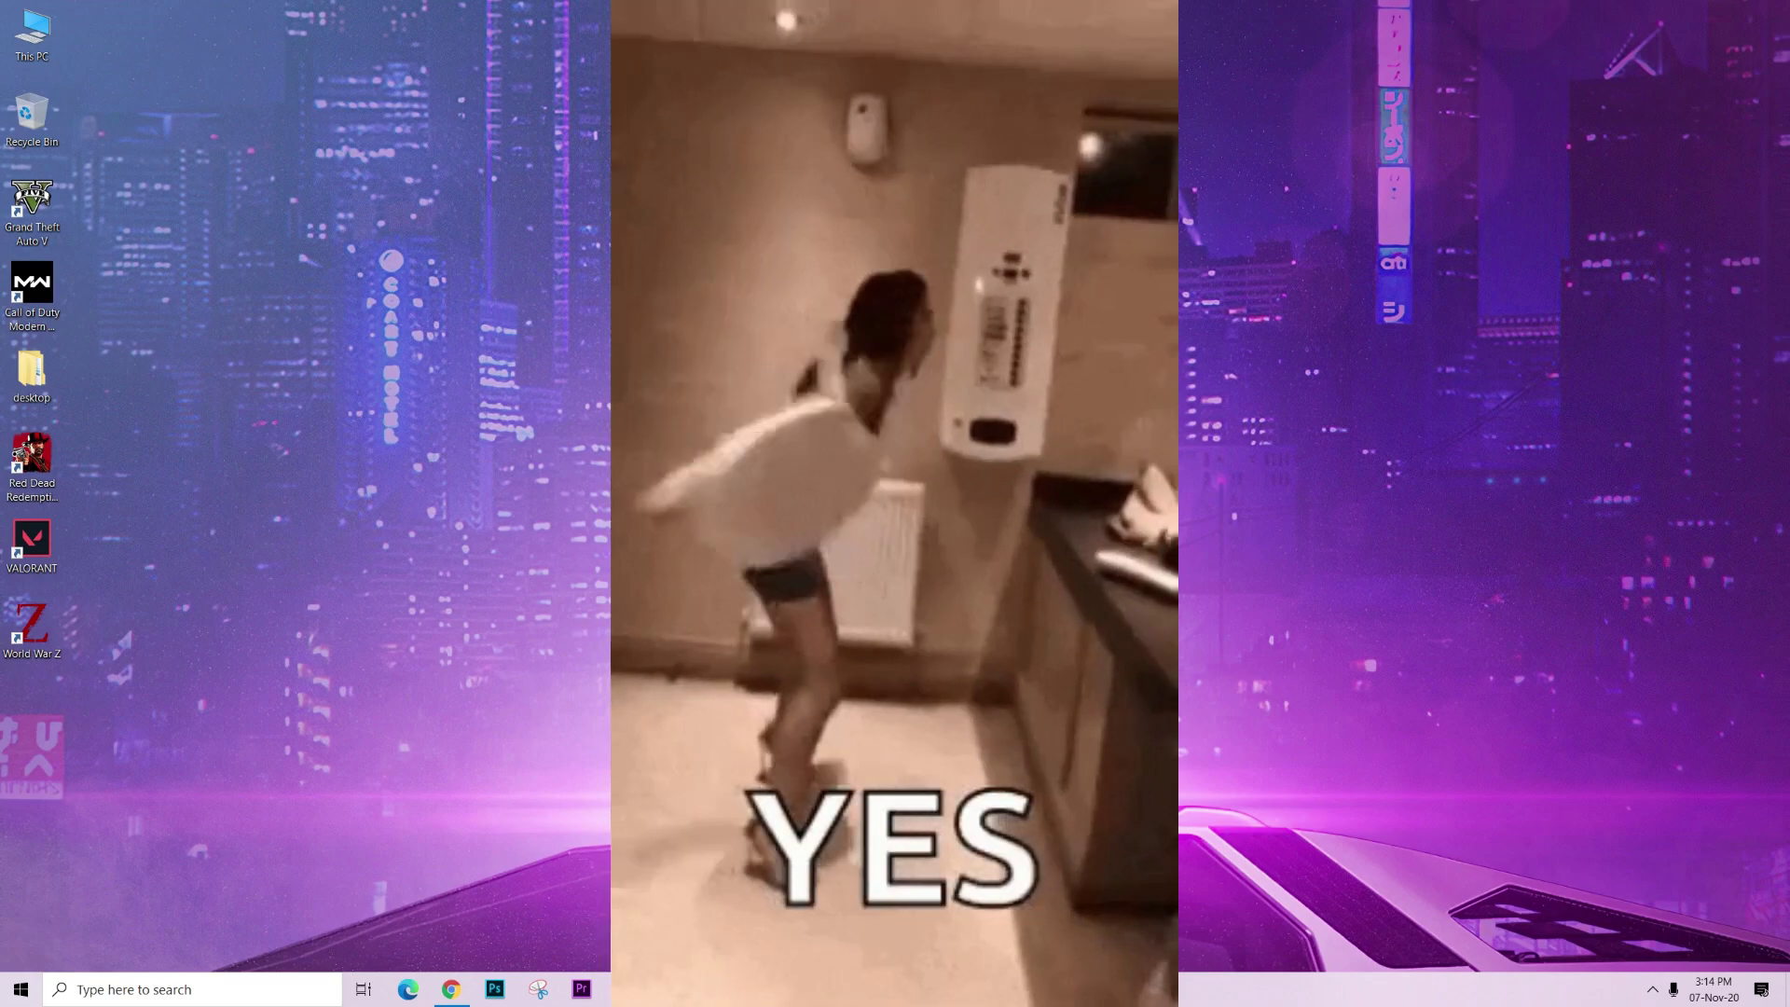
Open the Windows Prefetch folder with the Run command "prefetch" and grant permanent access to it.
{"action": "key", "text": "super+r"}
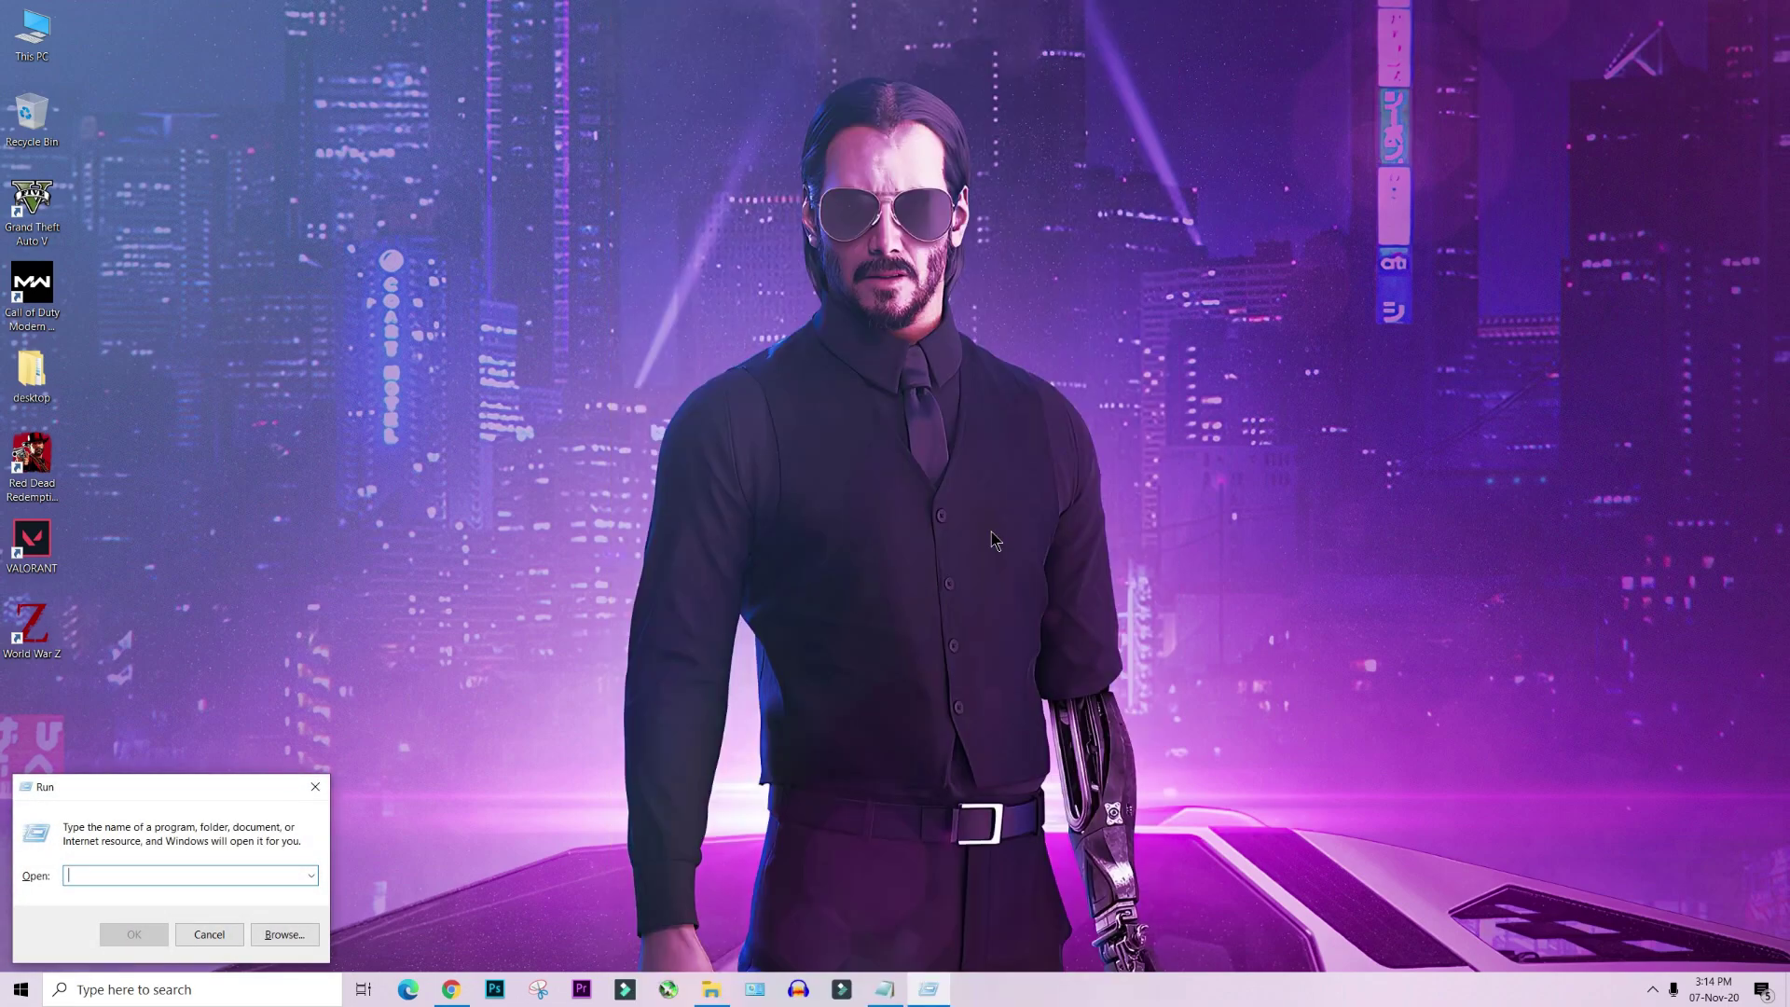
{"action": "type", "text": "prefetch"}
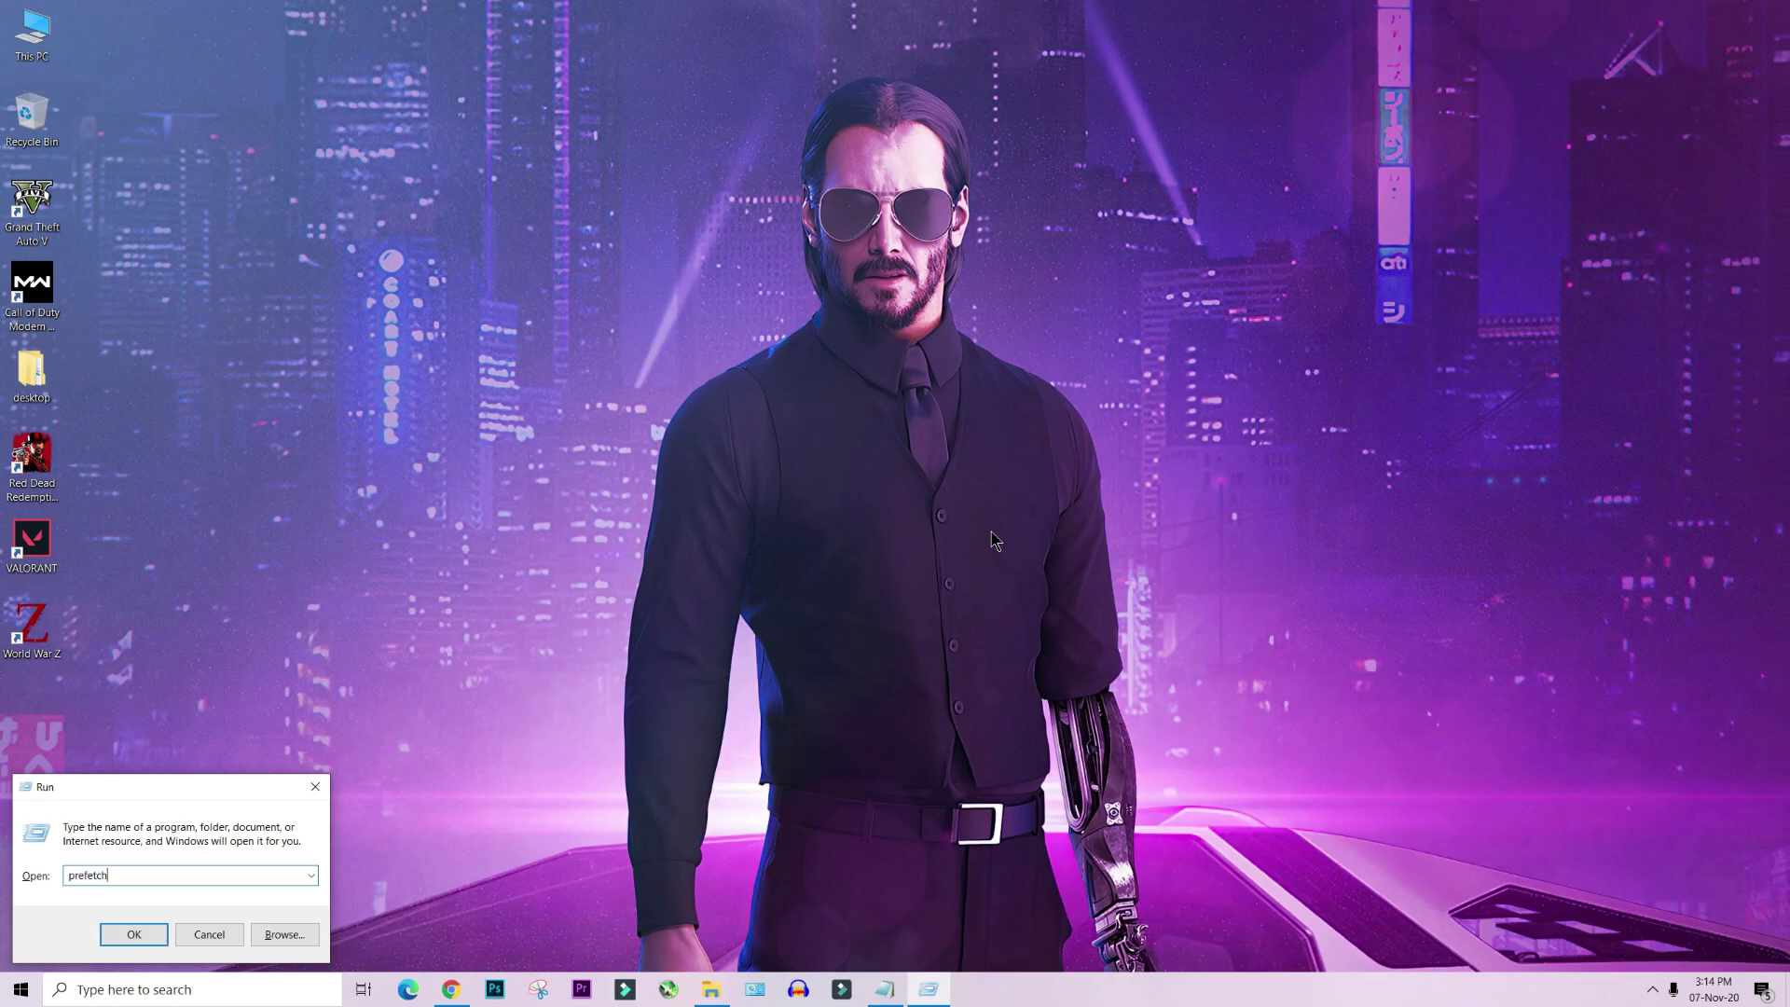
{"action": "key", "text": "Return"}
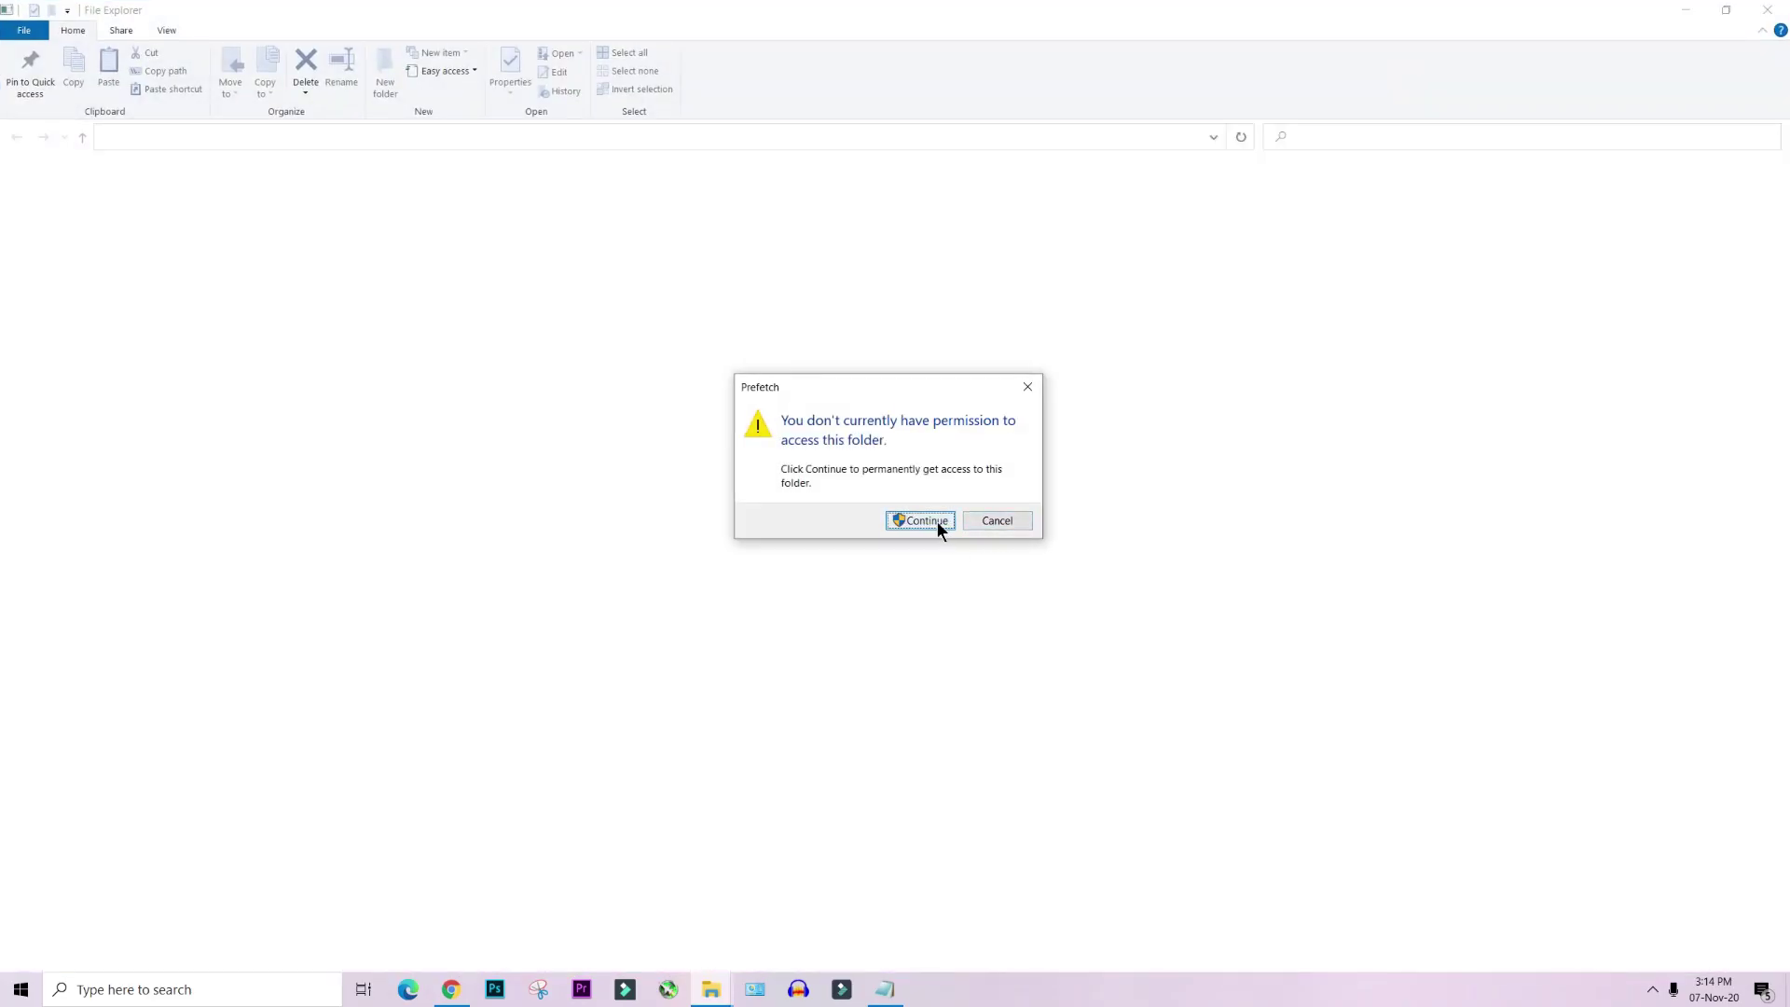
{"action": "left_click", "coordinate": [937, 522]}
Permanently delete all items in the Prefetch folder, retrying once and skipping all files that are in use.
{"action": "key", "text": "ctrl+a"}
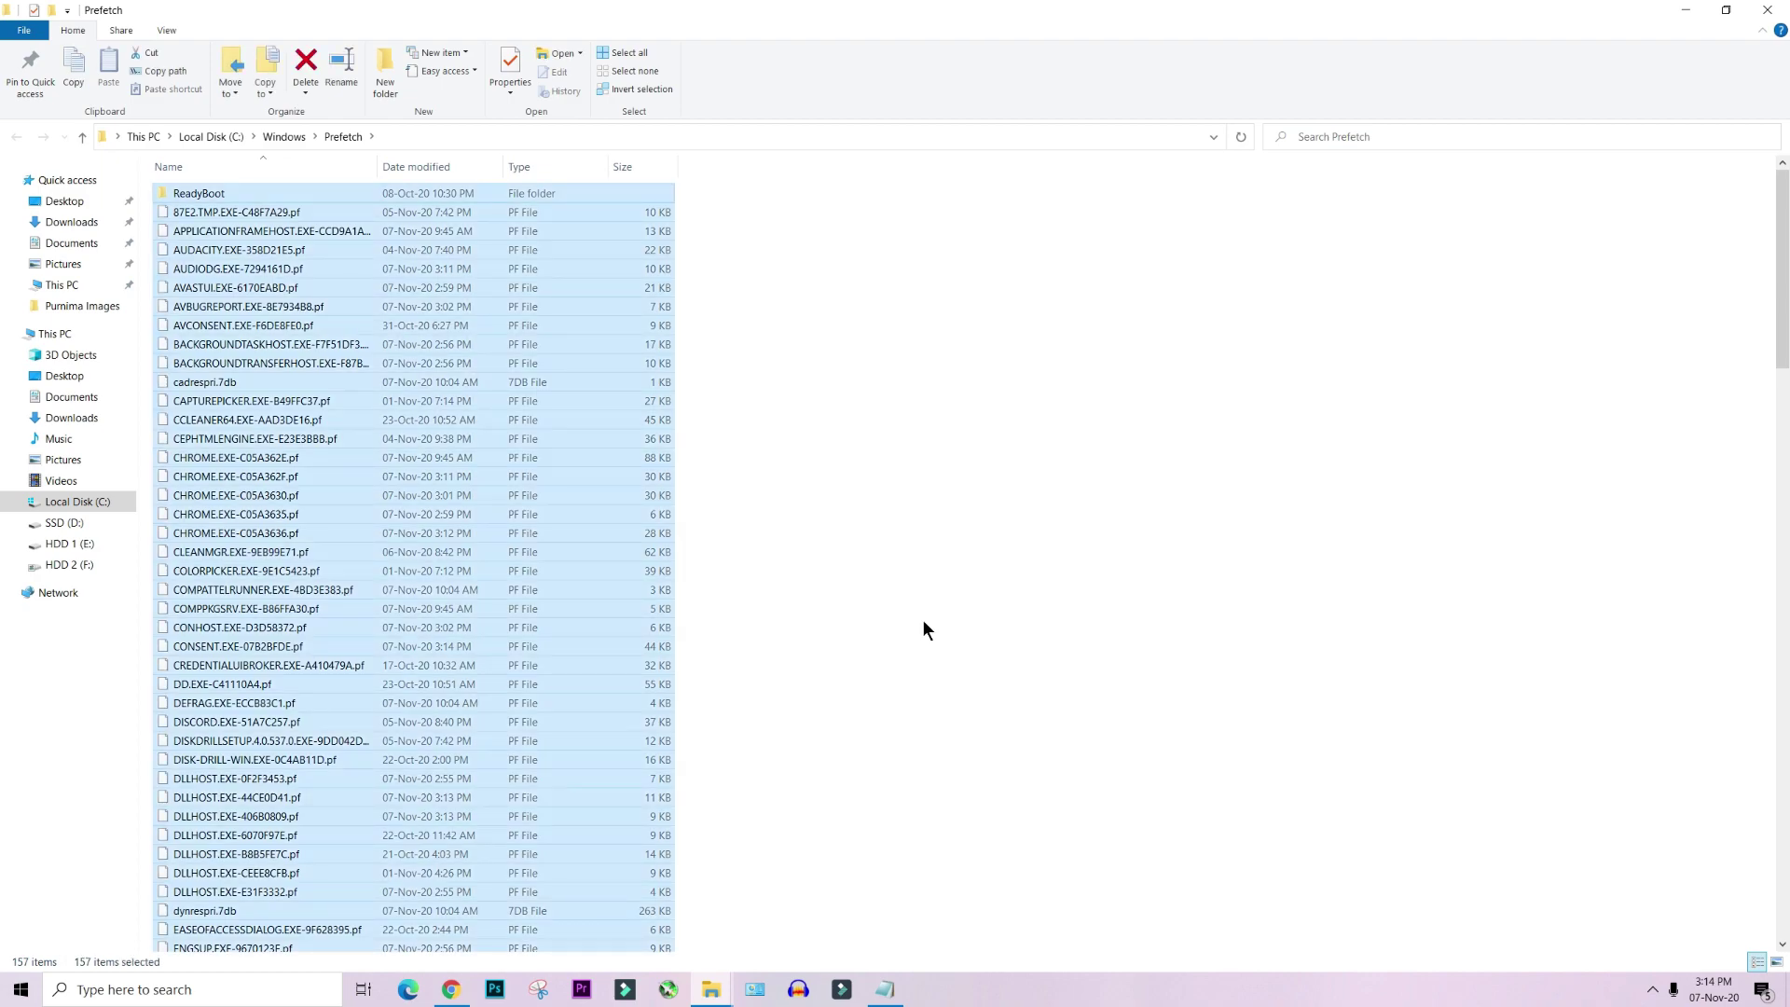
{"action": "key", "text": "shift+Delete"}
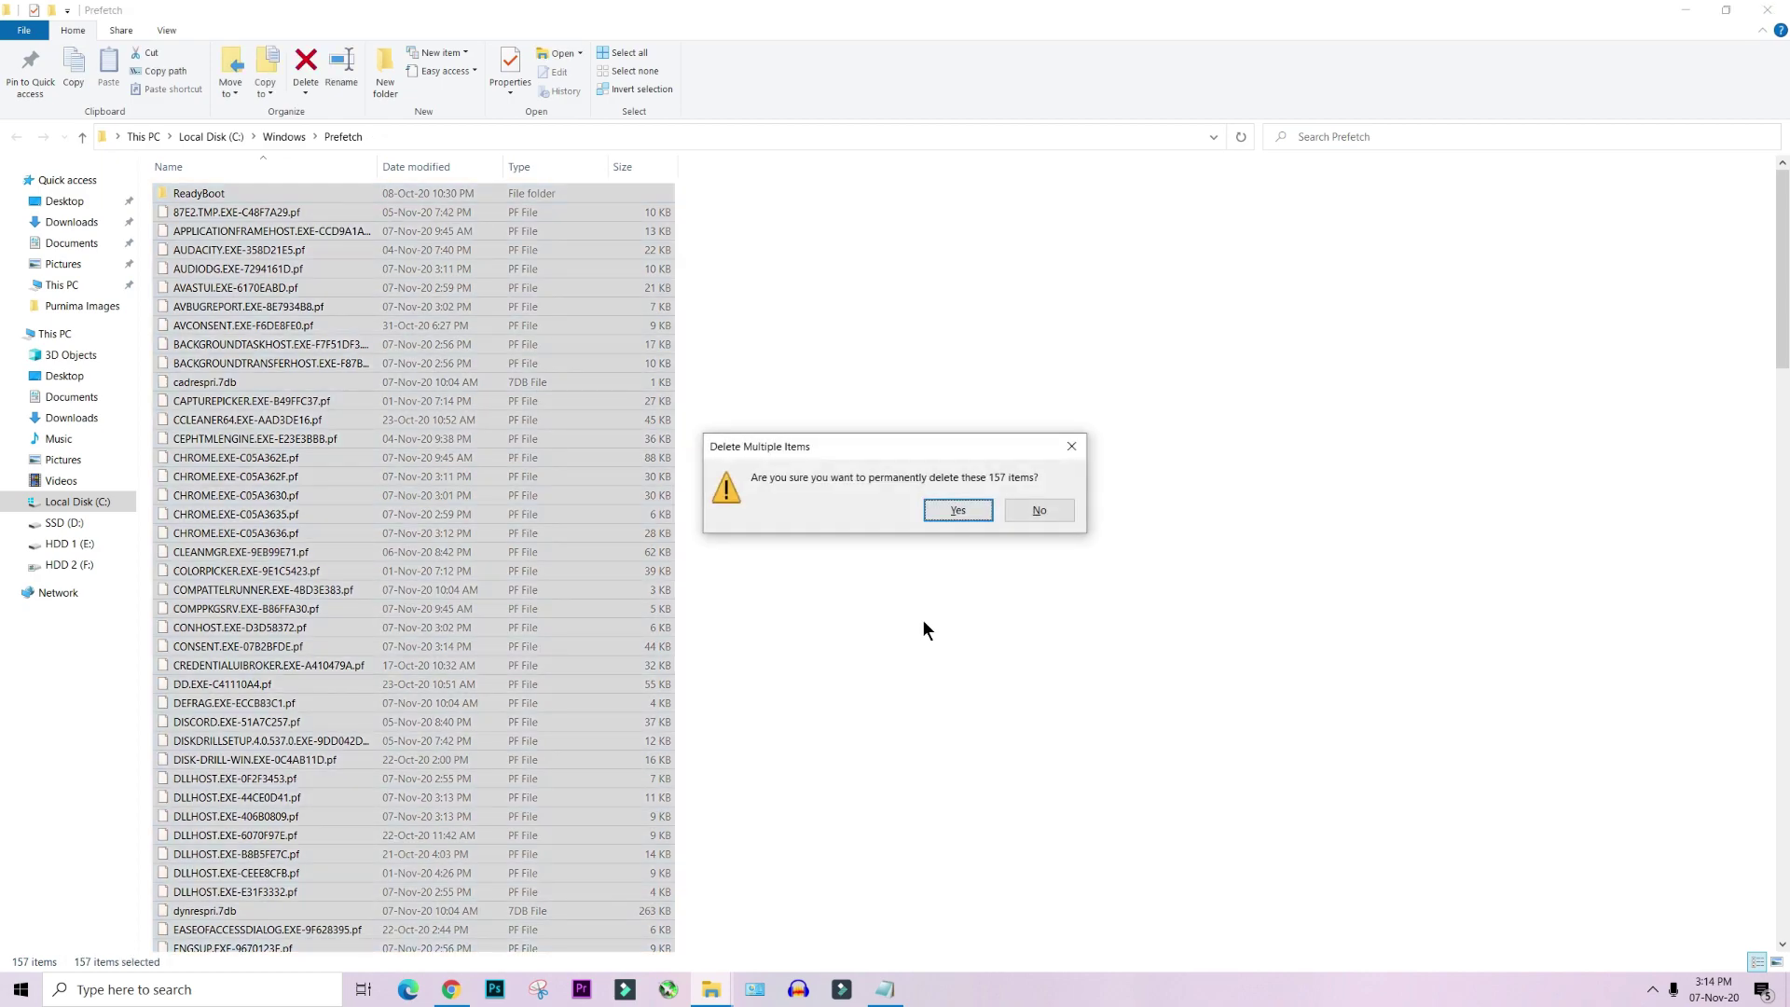
{"action": "key", "text": "Return"}
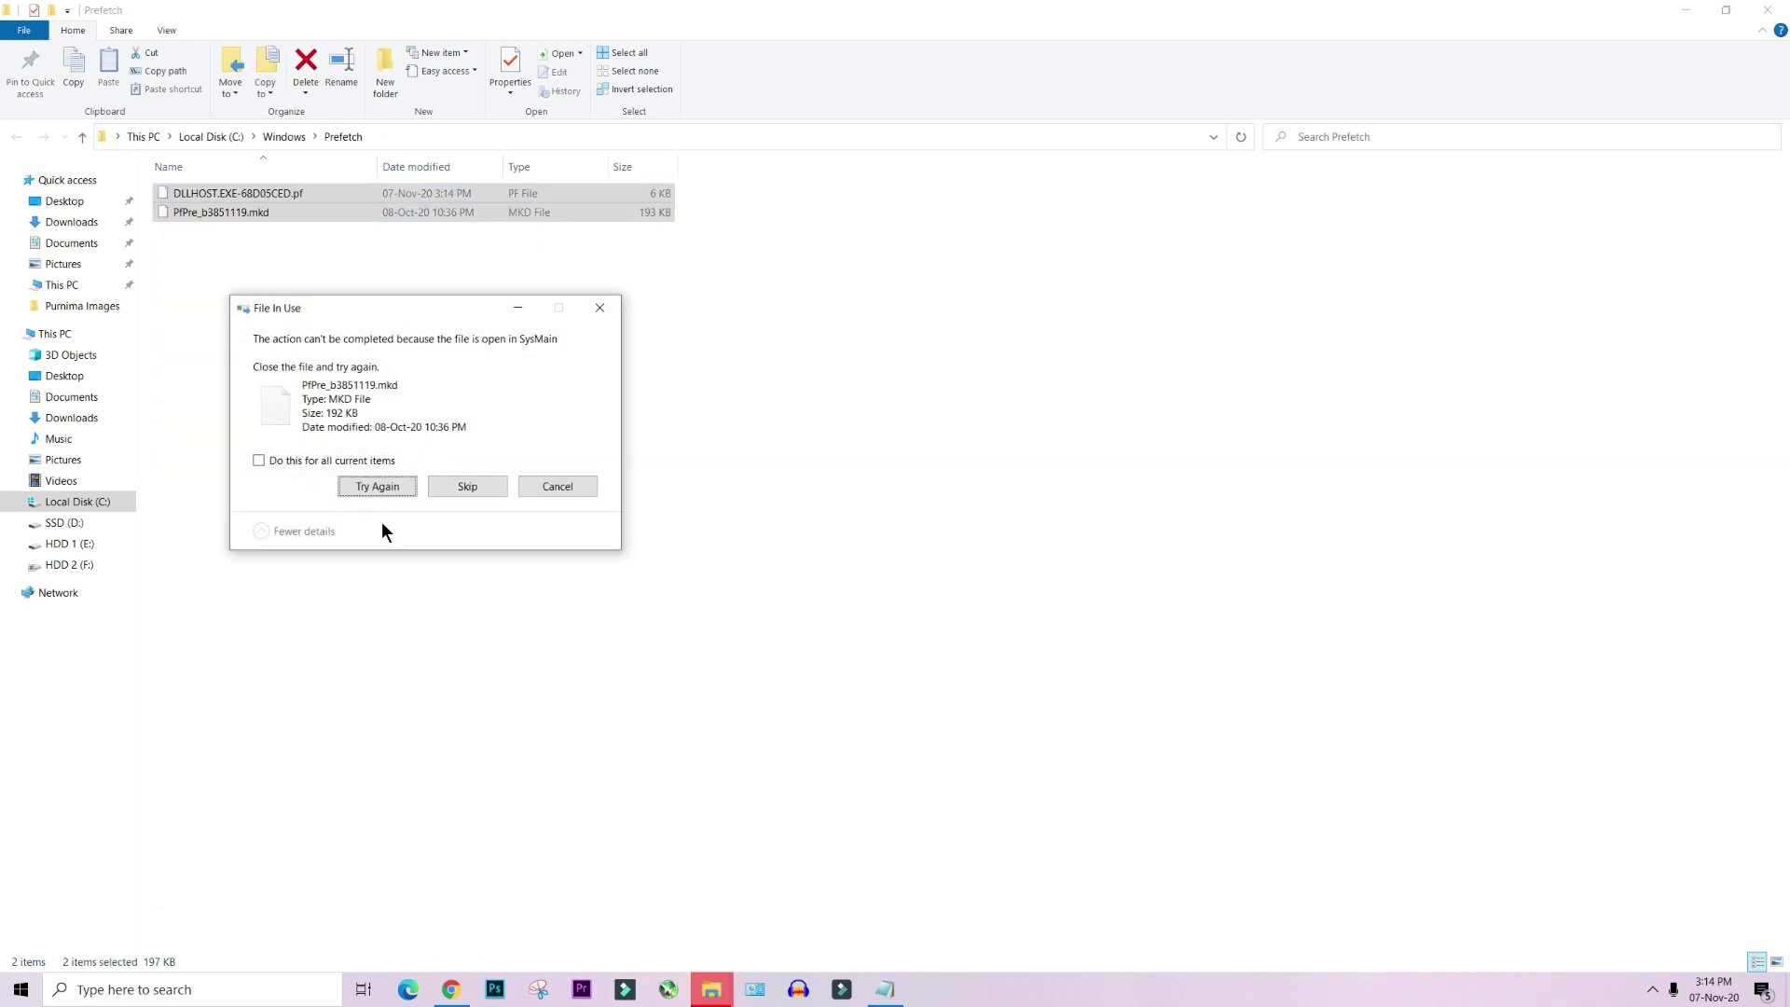
{"action": "left_click", "coordinate": [375, 485]}
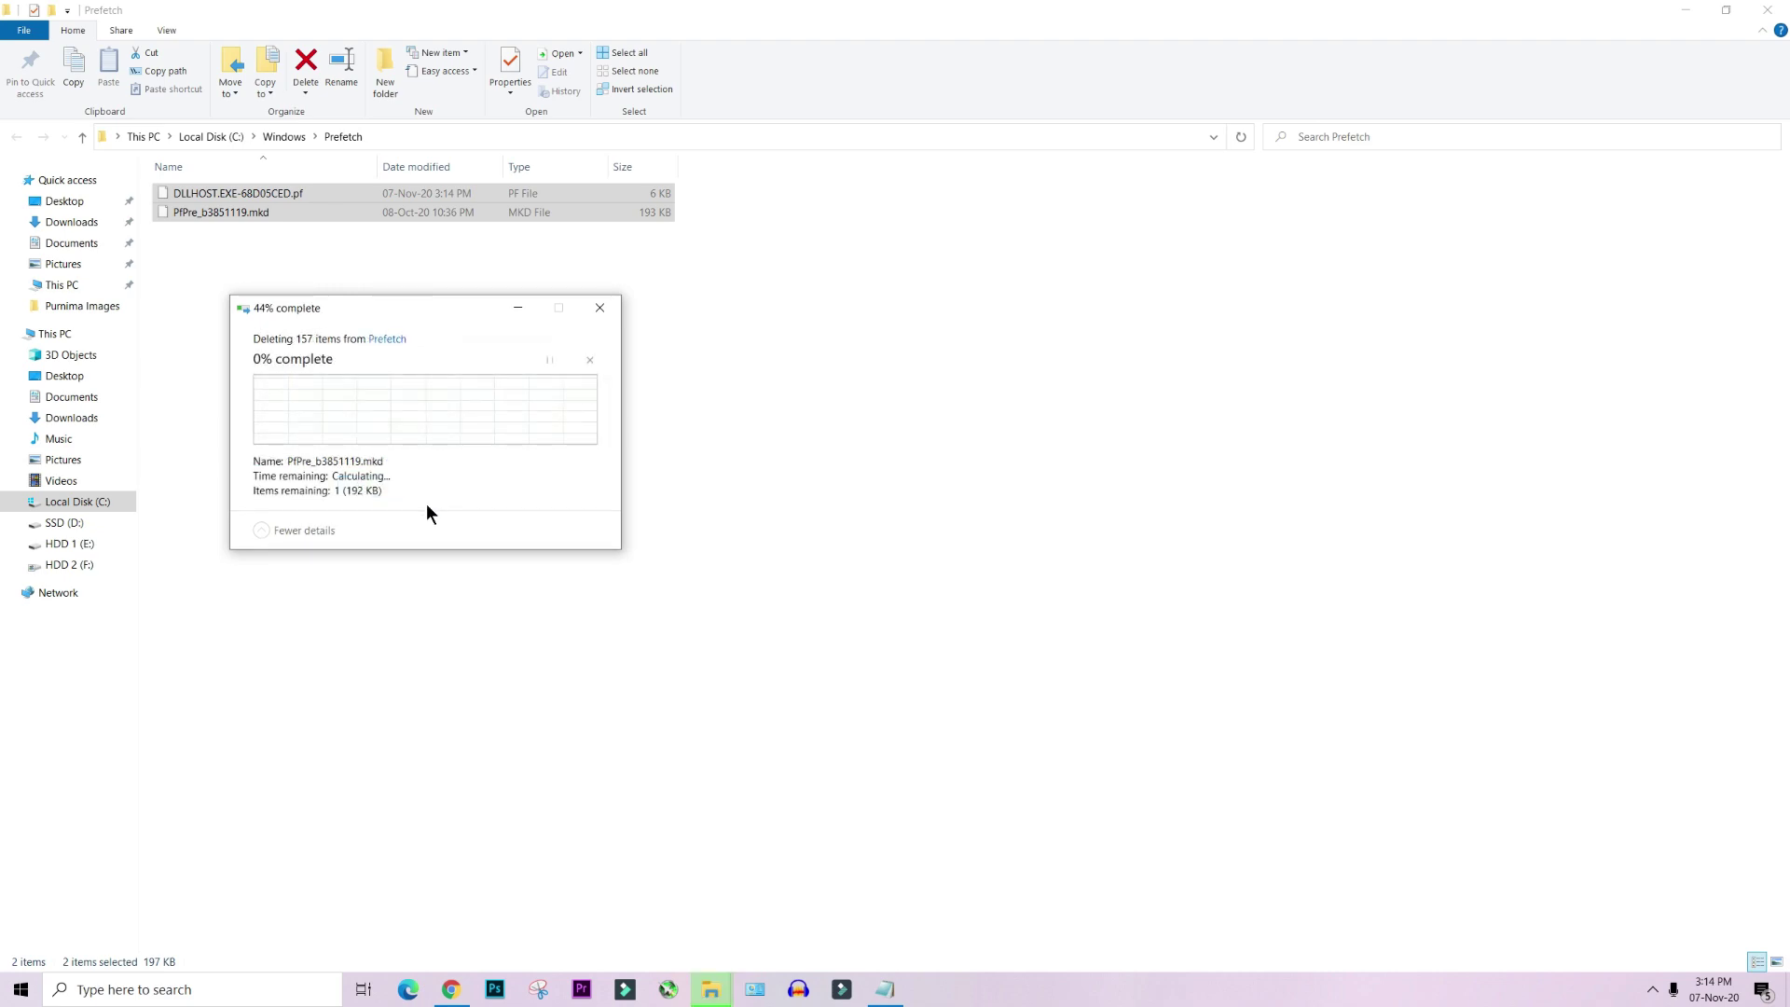
{"action": "left_click", "coordinate": [393, 458]}
{"action": "left_click", "coordinate": [470, 486]}
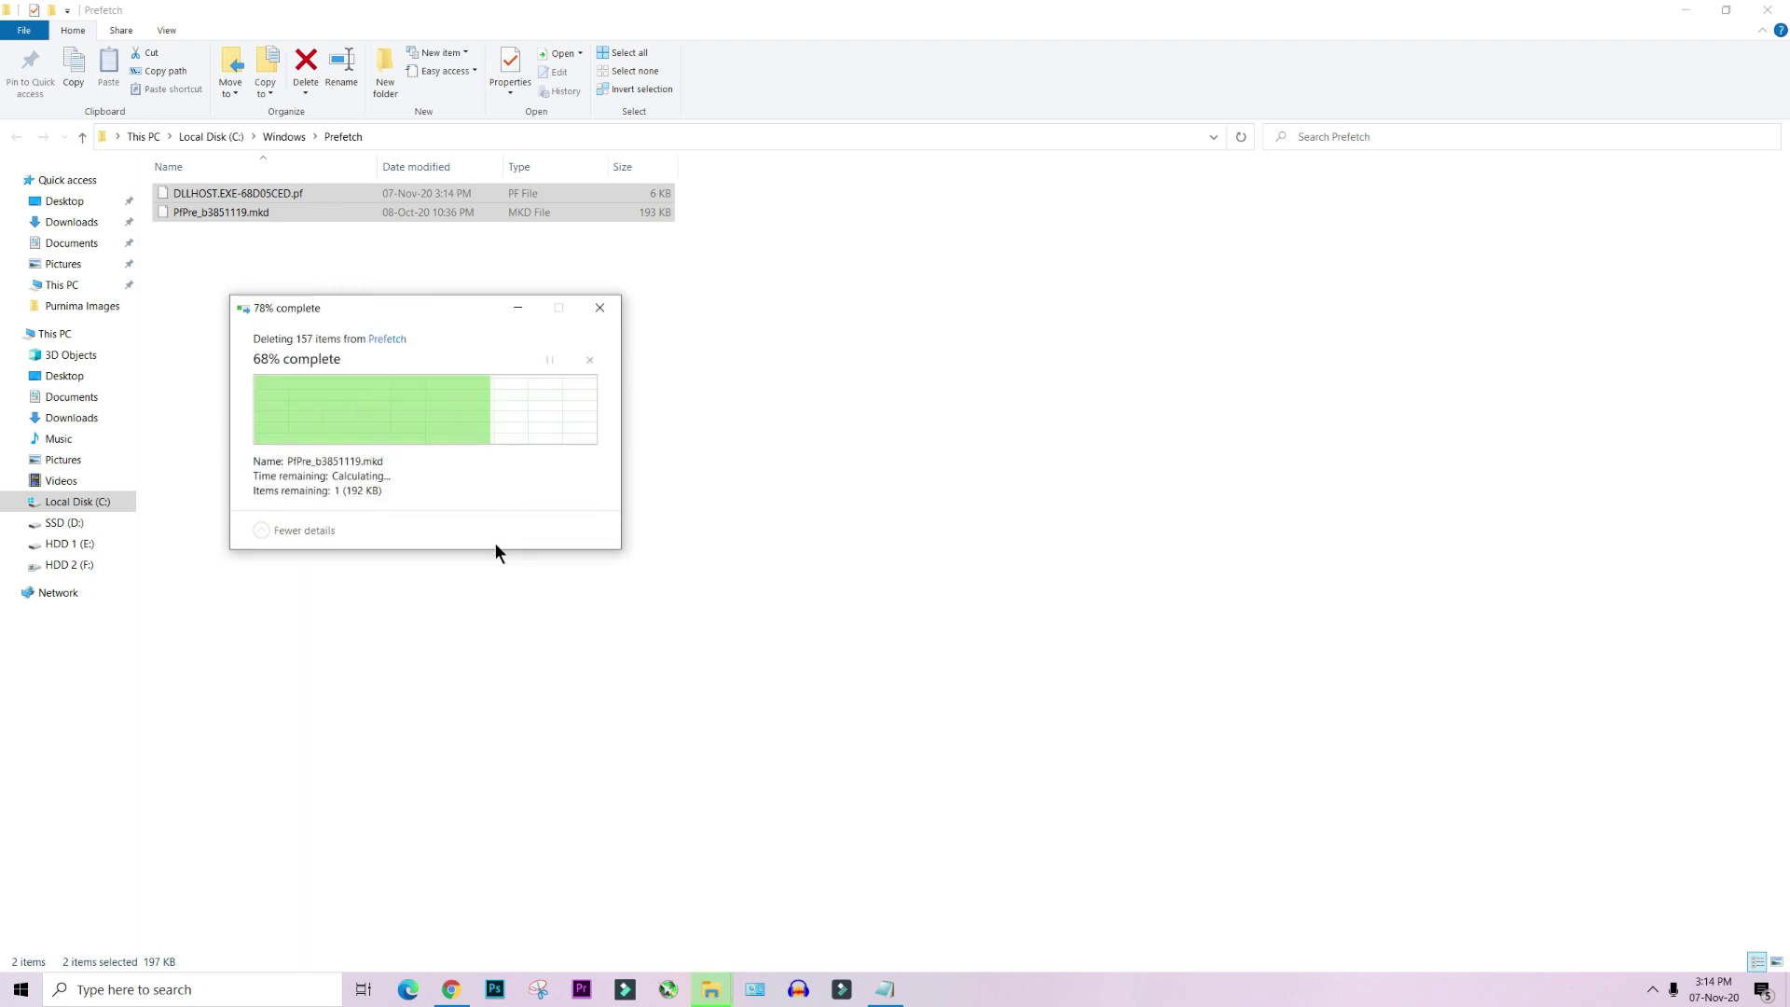
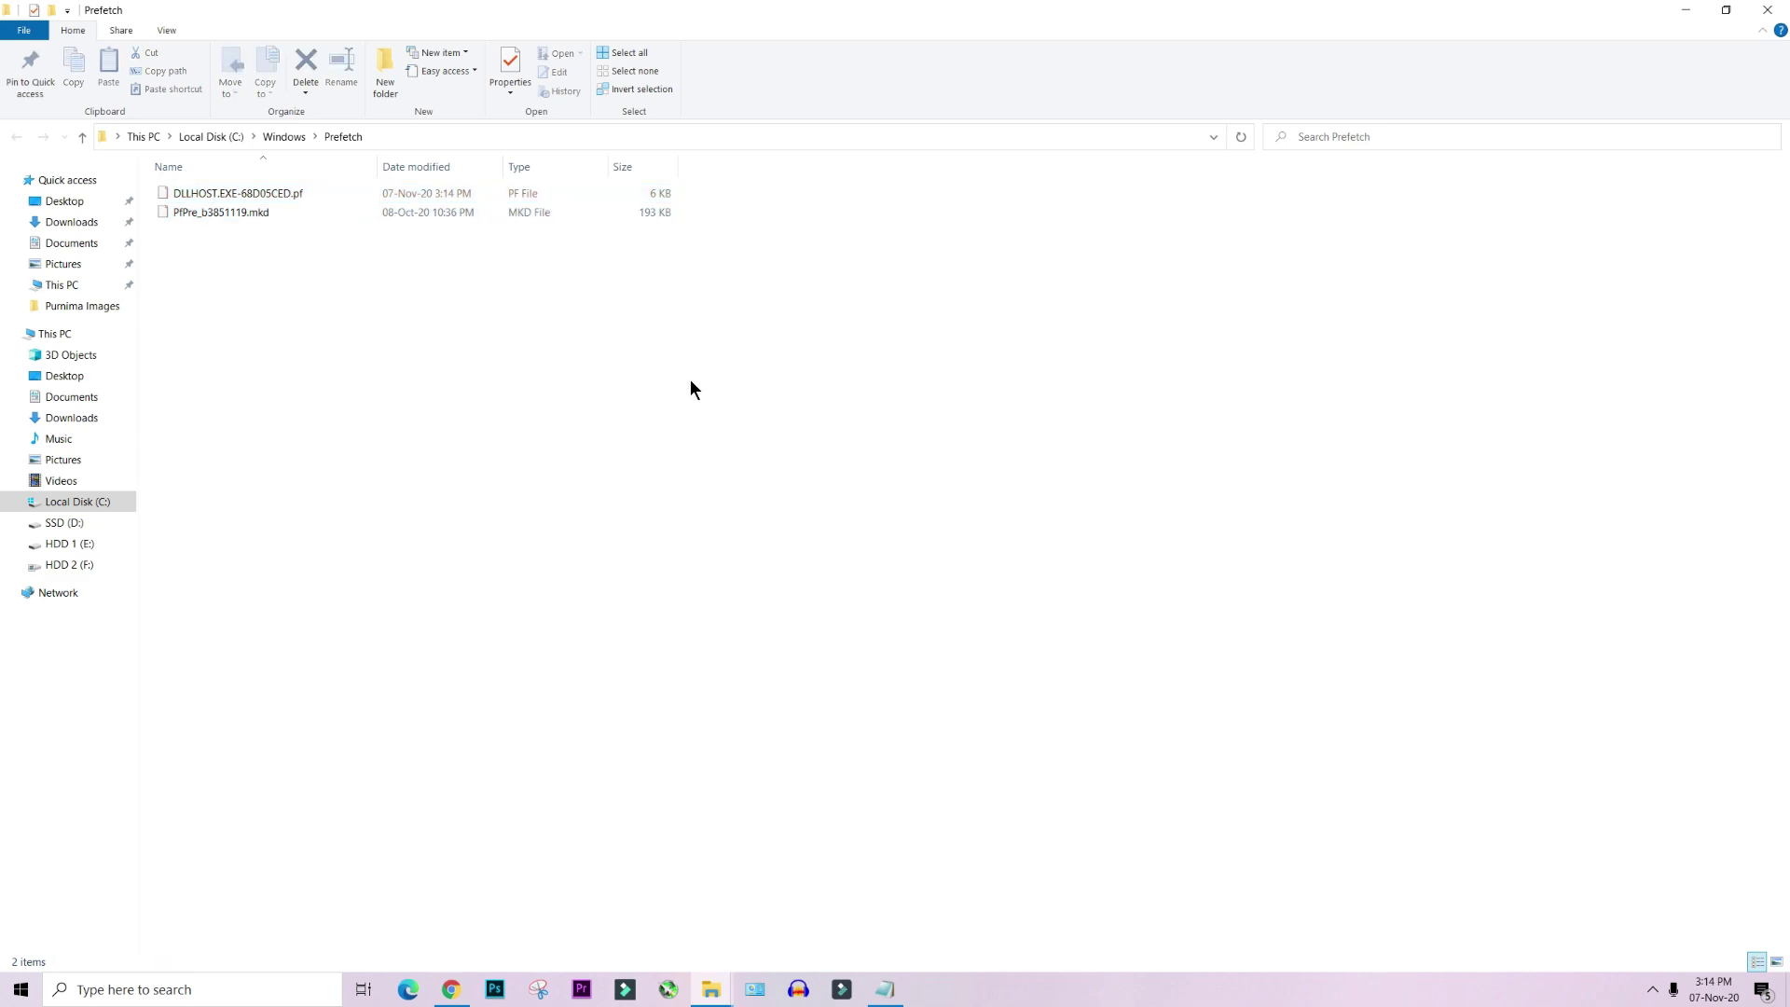
Refresh the Prefetch folder view and close its window.
{"action": "right_click", "coordinate": [691, 379]}
{"action": "left_click", "coordinate": [746, 449]}
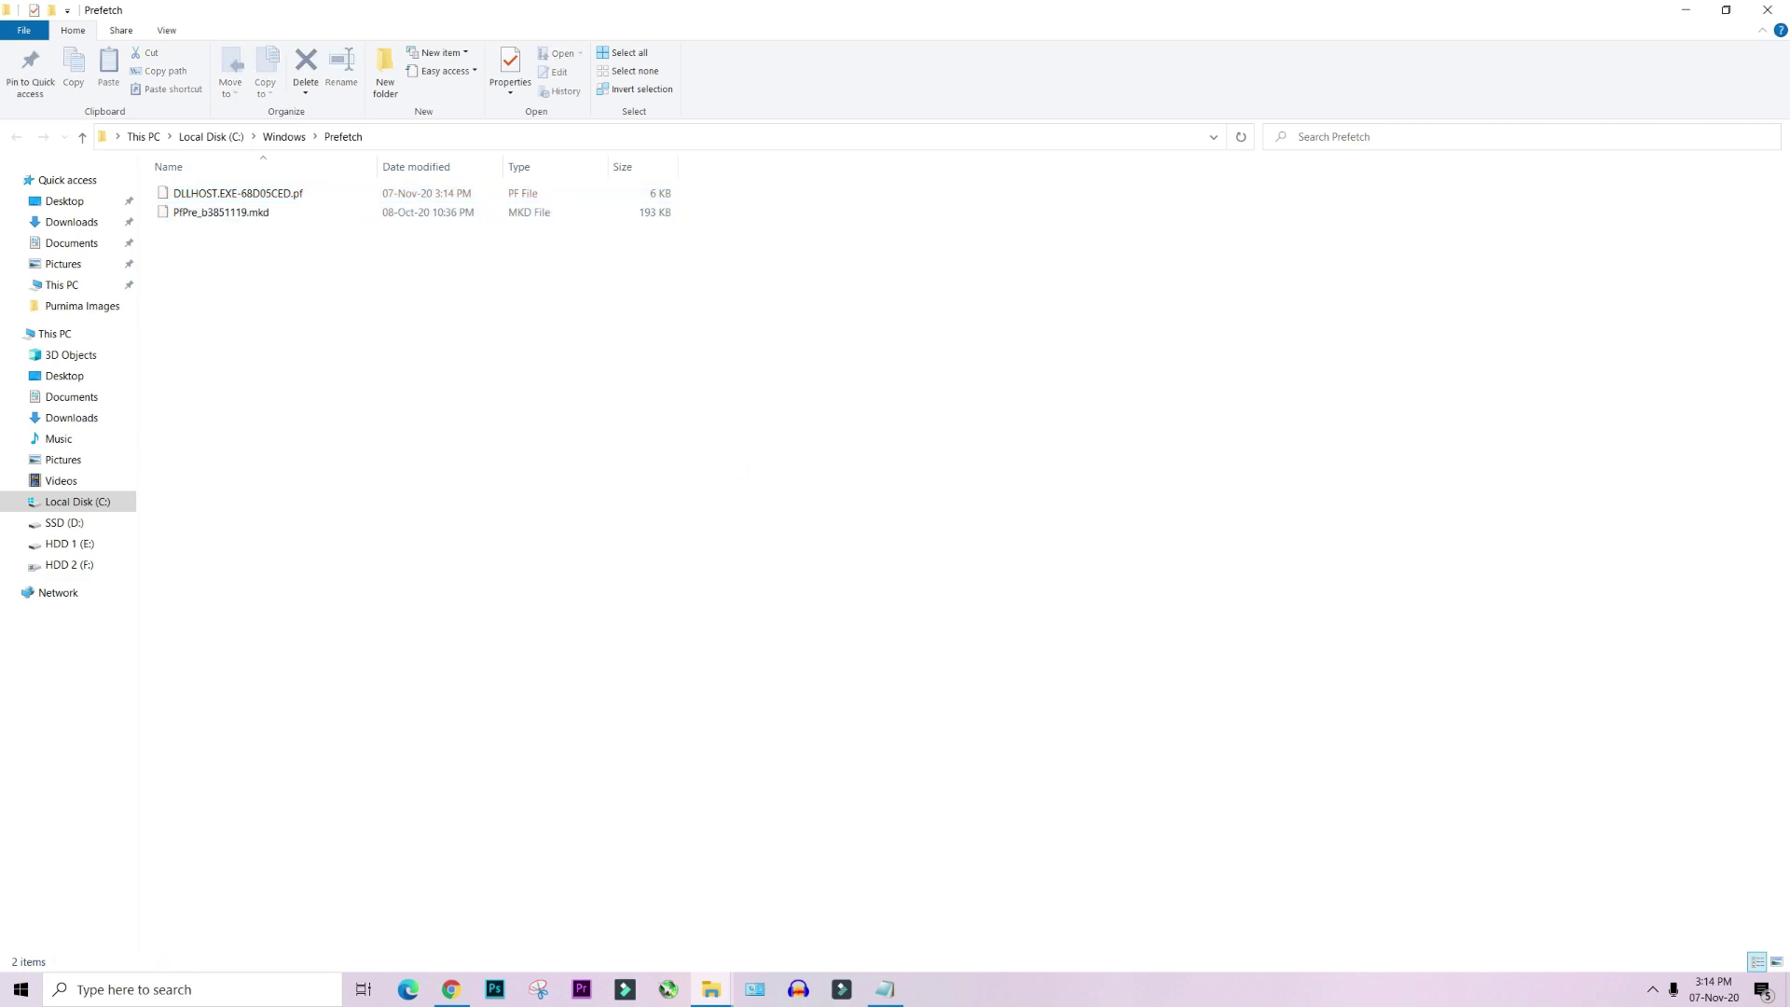
{"action": "left_click", "coordinate": [1780, 11]}
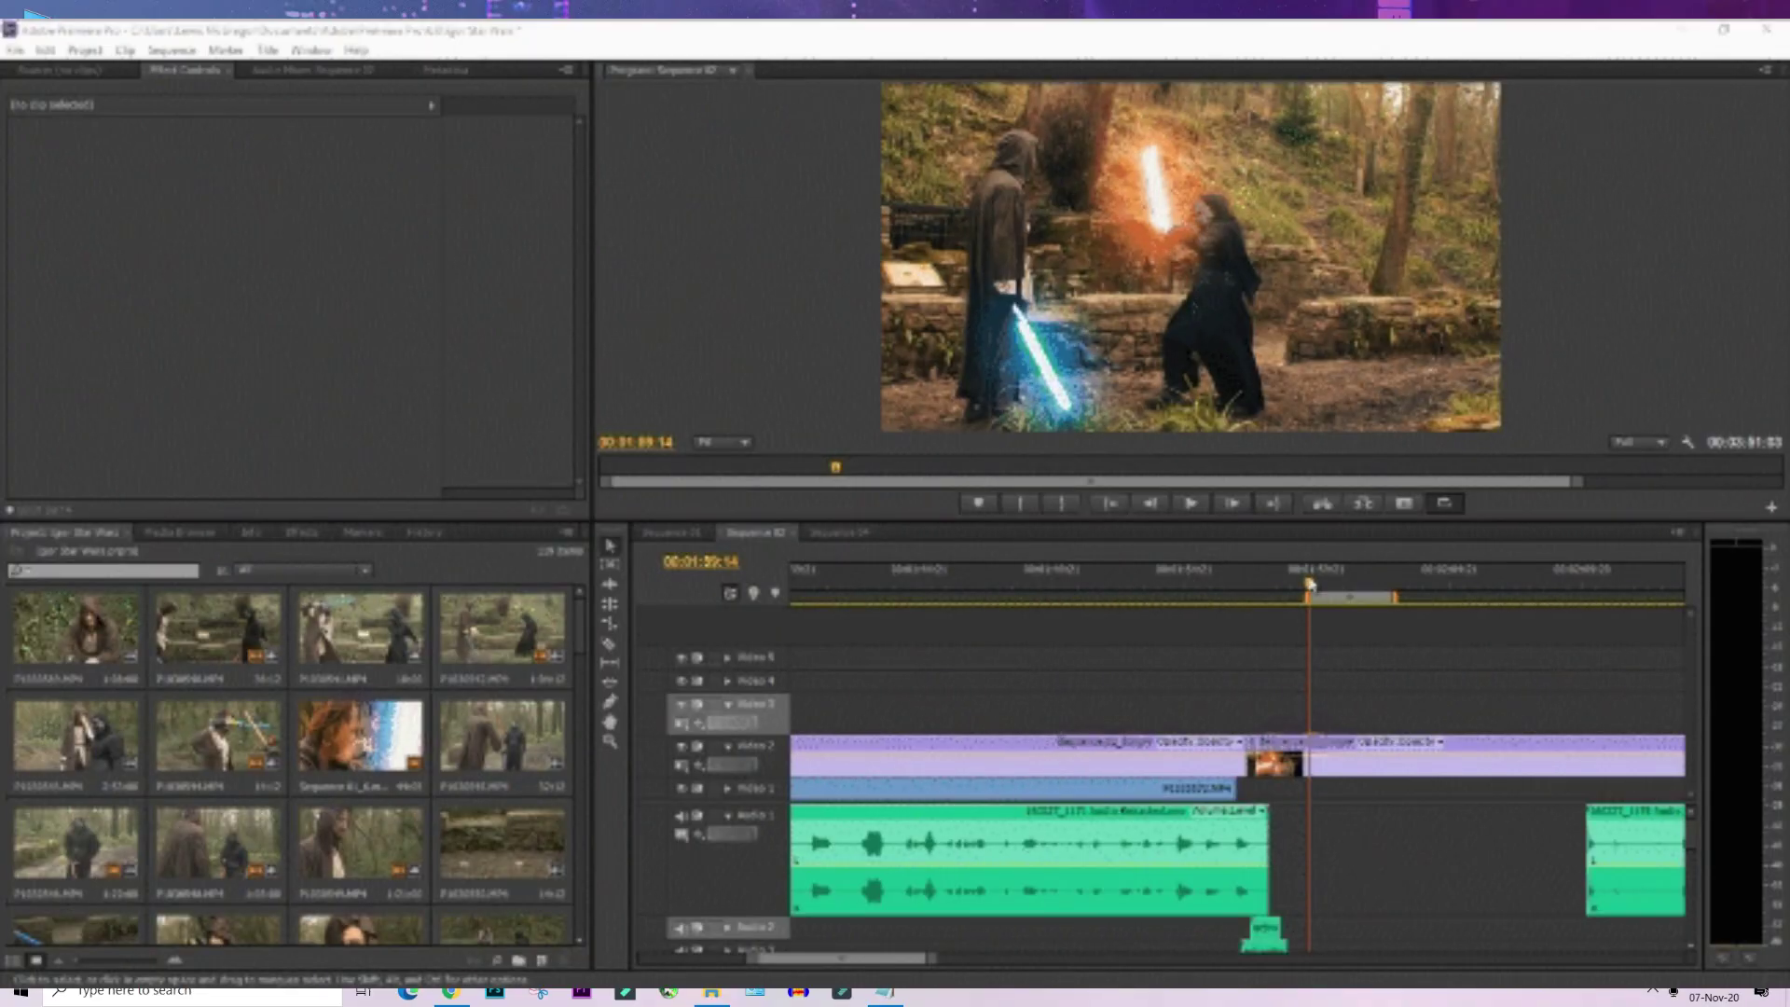
{"action": "key", "text": "space"}
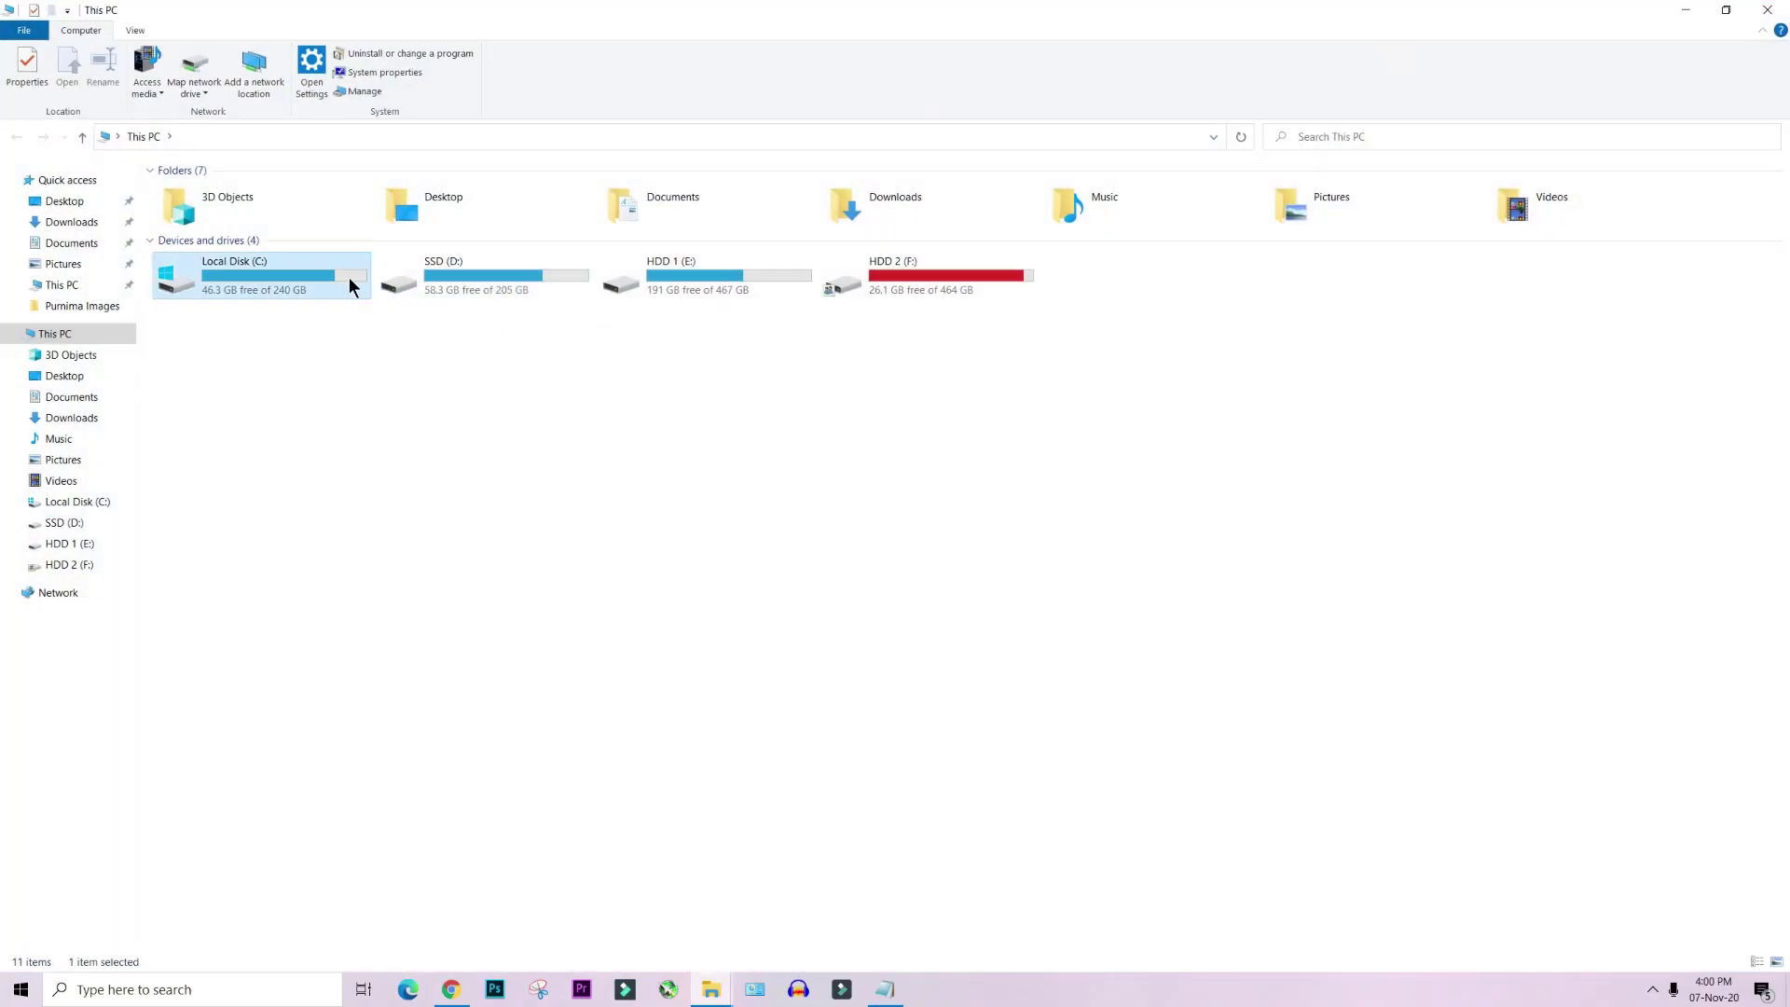
Open the Common folder under Local Disk (C:), Users, user, AppData, Roaming, Adobe.
{"action": "double_click", "coordinate": [277, 291]}
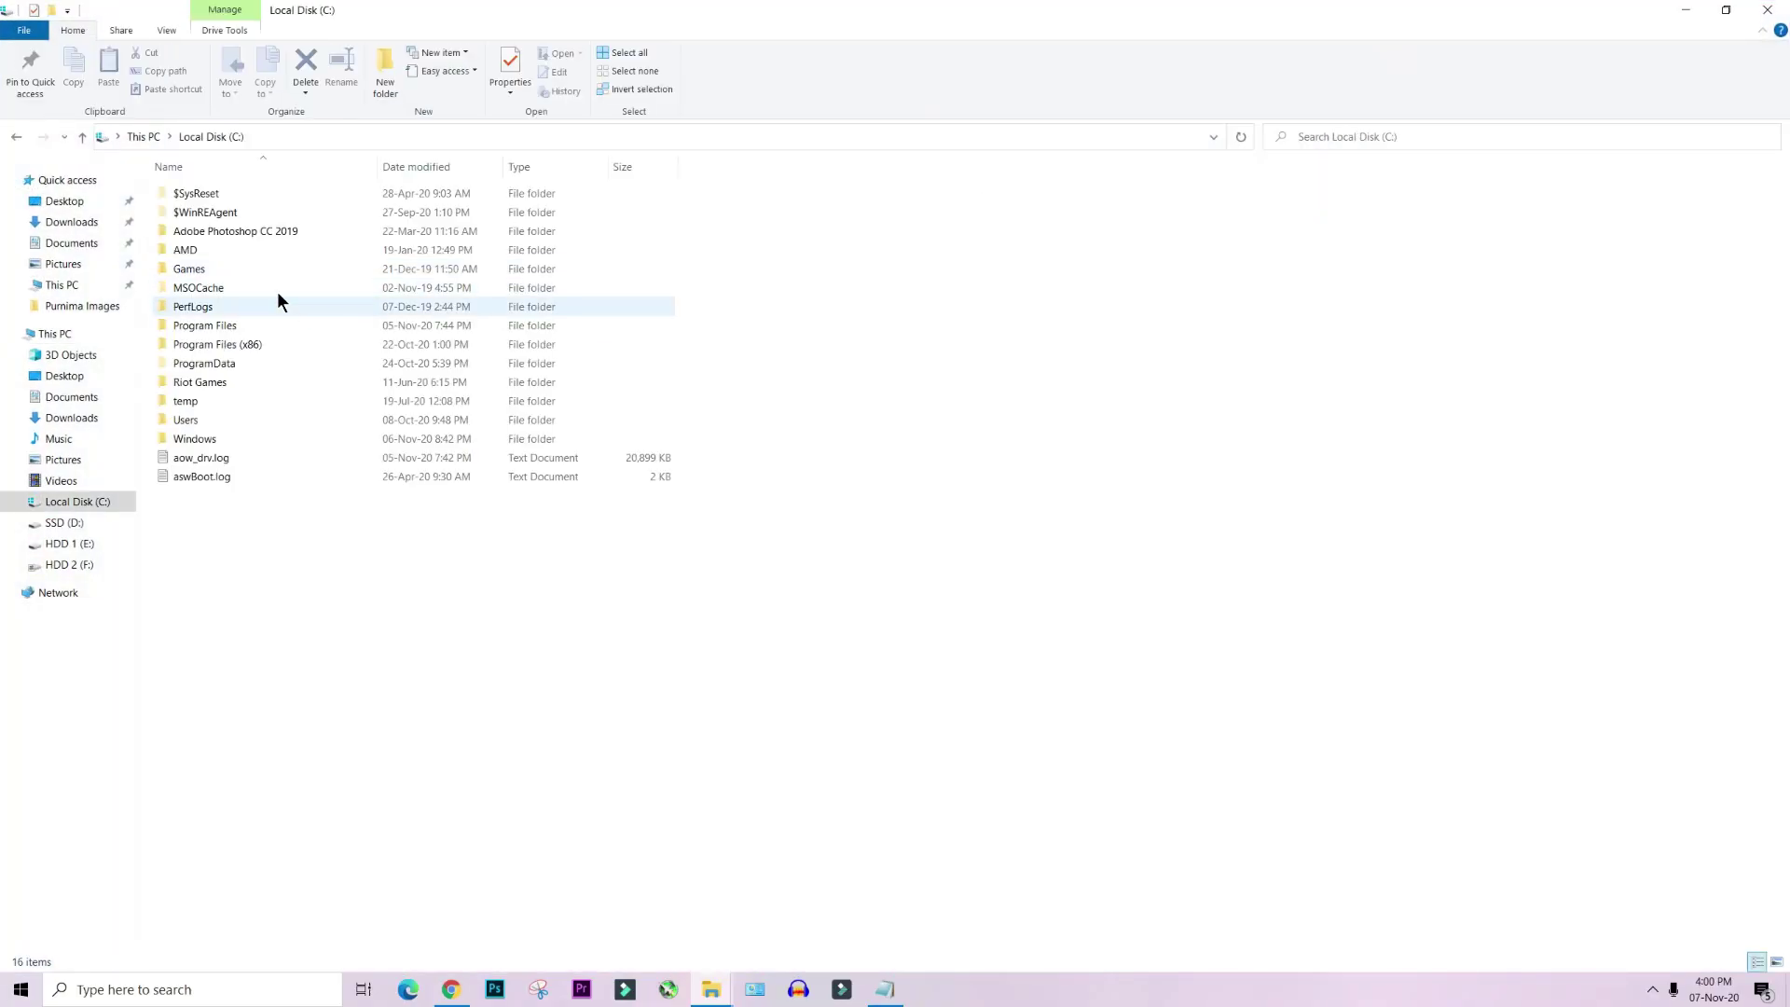
{"action": "double_click", "coordinate": [194, 420]}
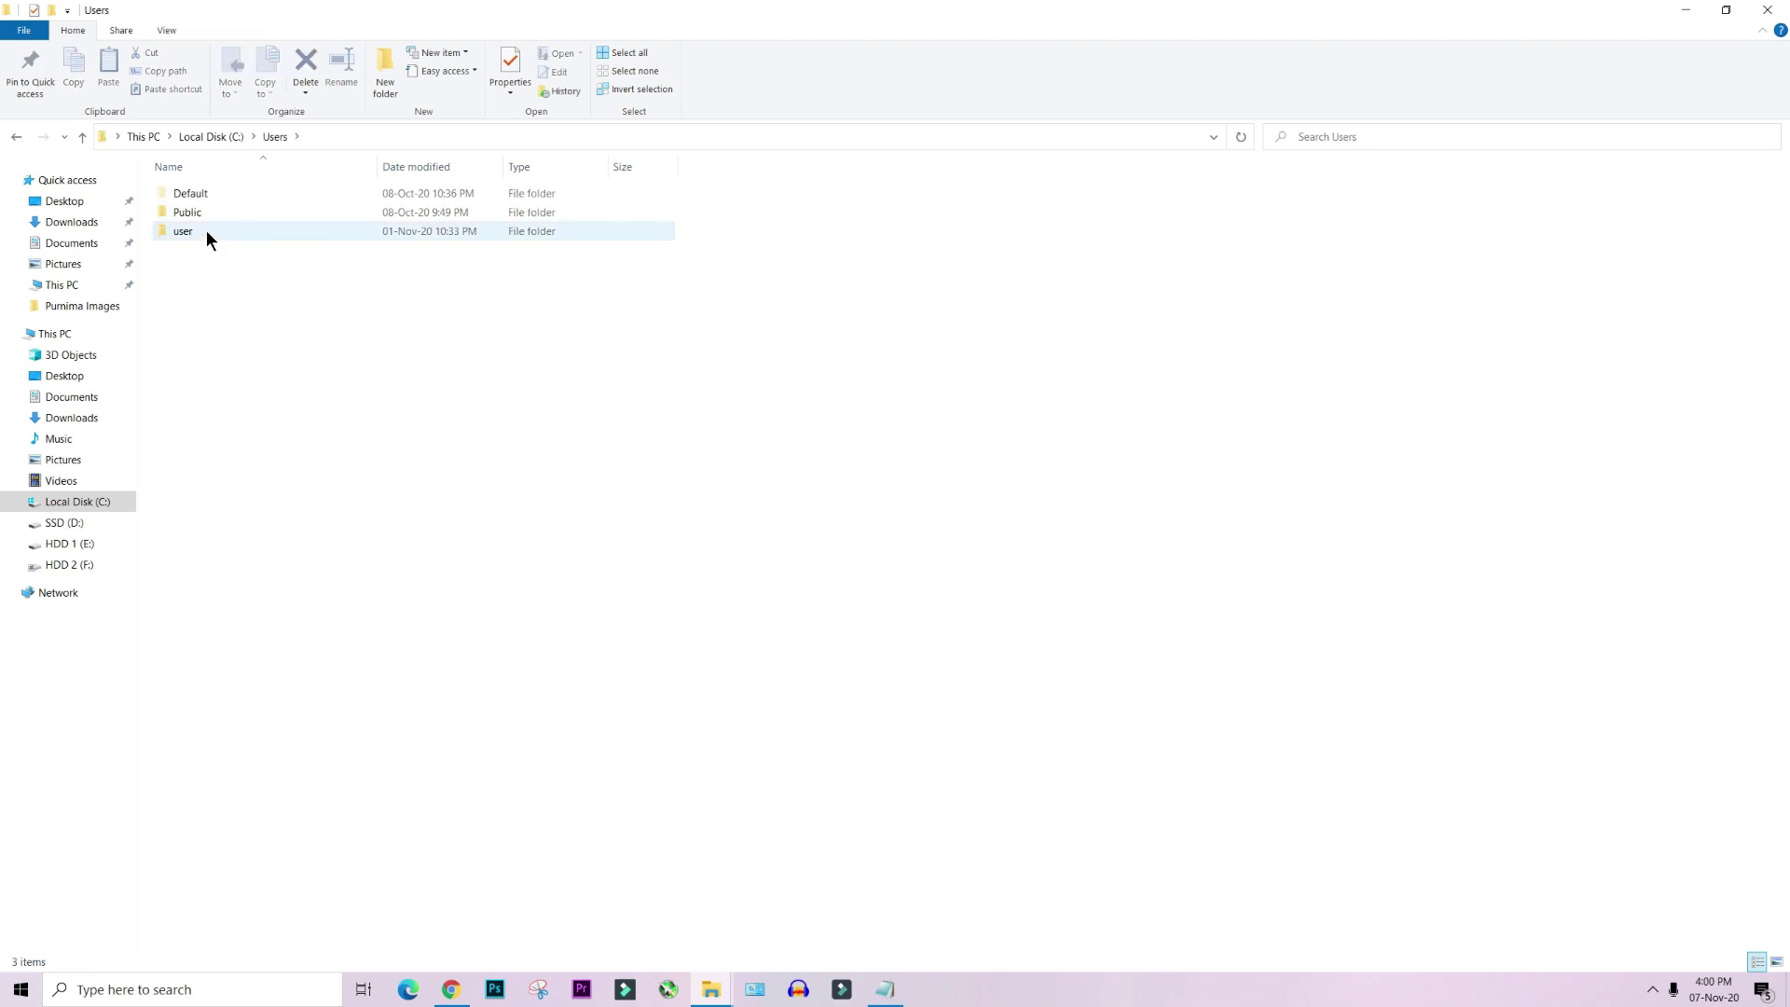
{"action": "double_click", "coordinate": [205, 231]}
{"action": "double_click", "coordinate": [193, 304]}
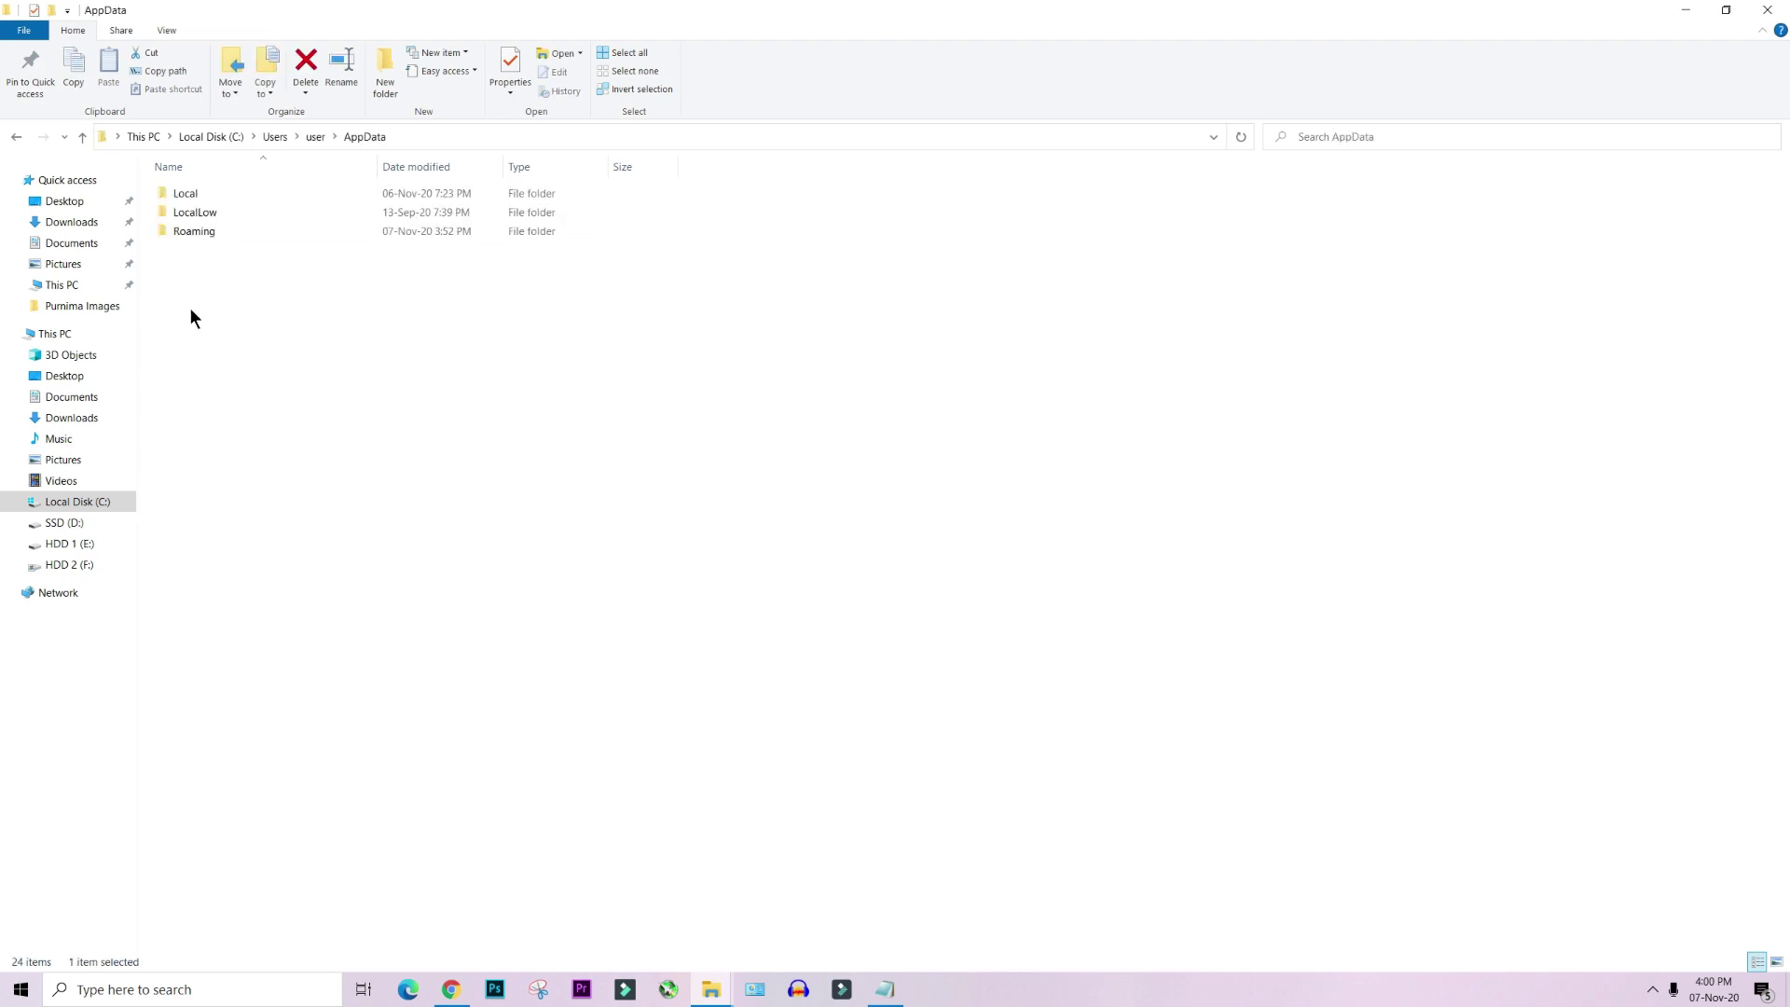
{"action": "left_click", "coordinate": [196, 233]}
{"action": "double_click", "coordinate": [195, 233]}
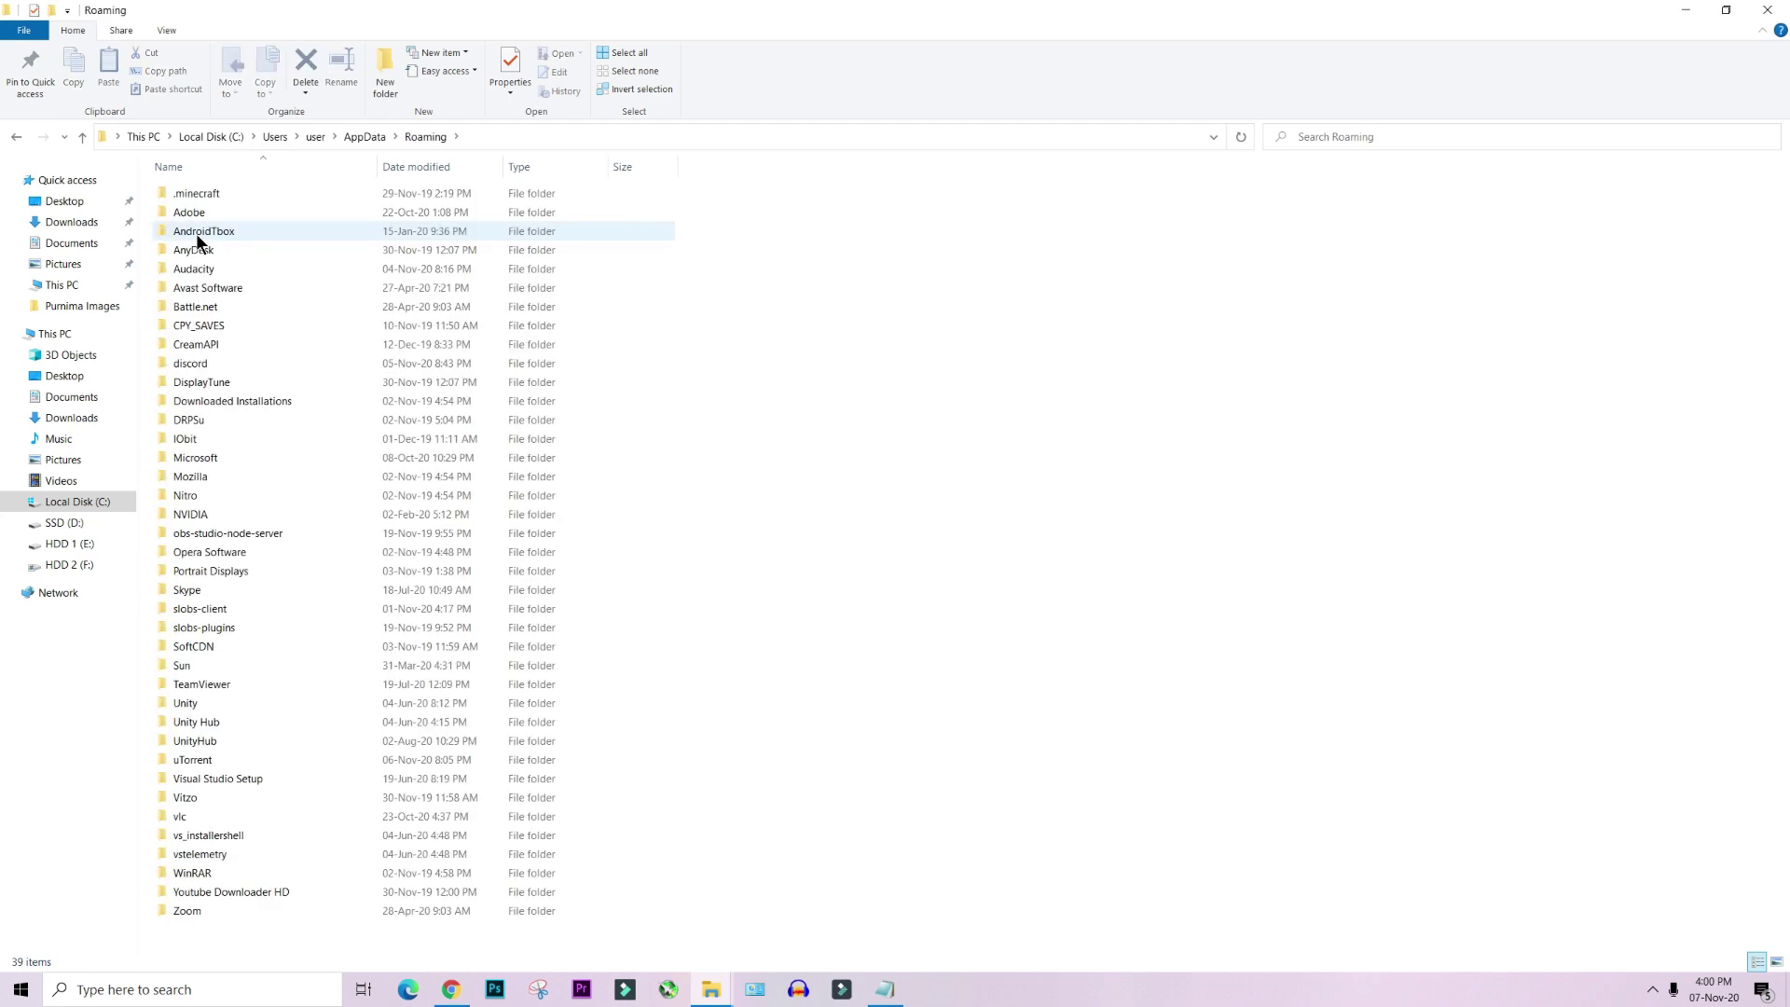
{"action": "double_click", "coordinate": [196, 217]}
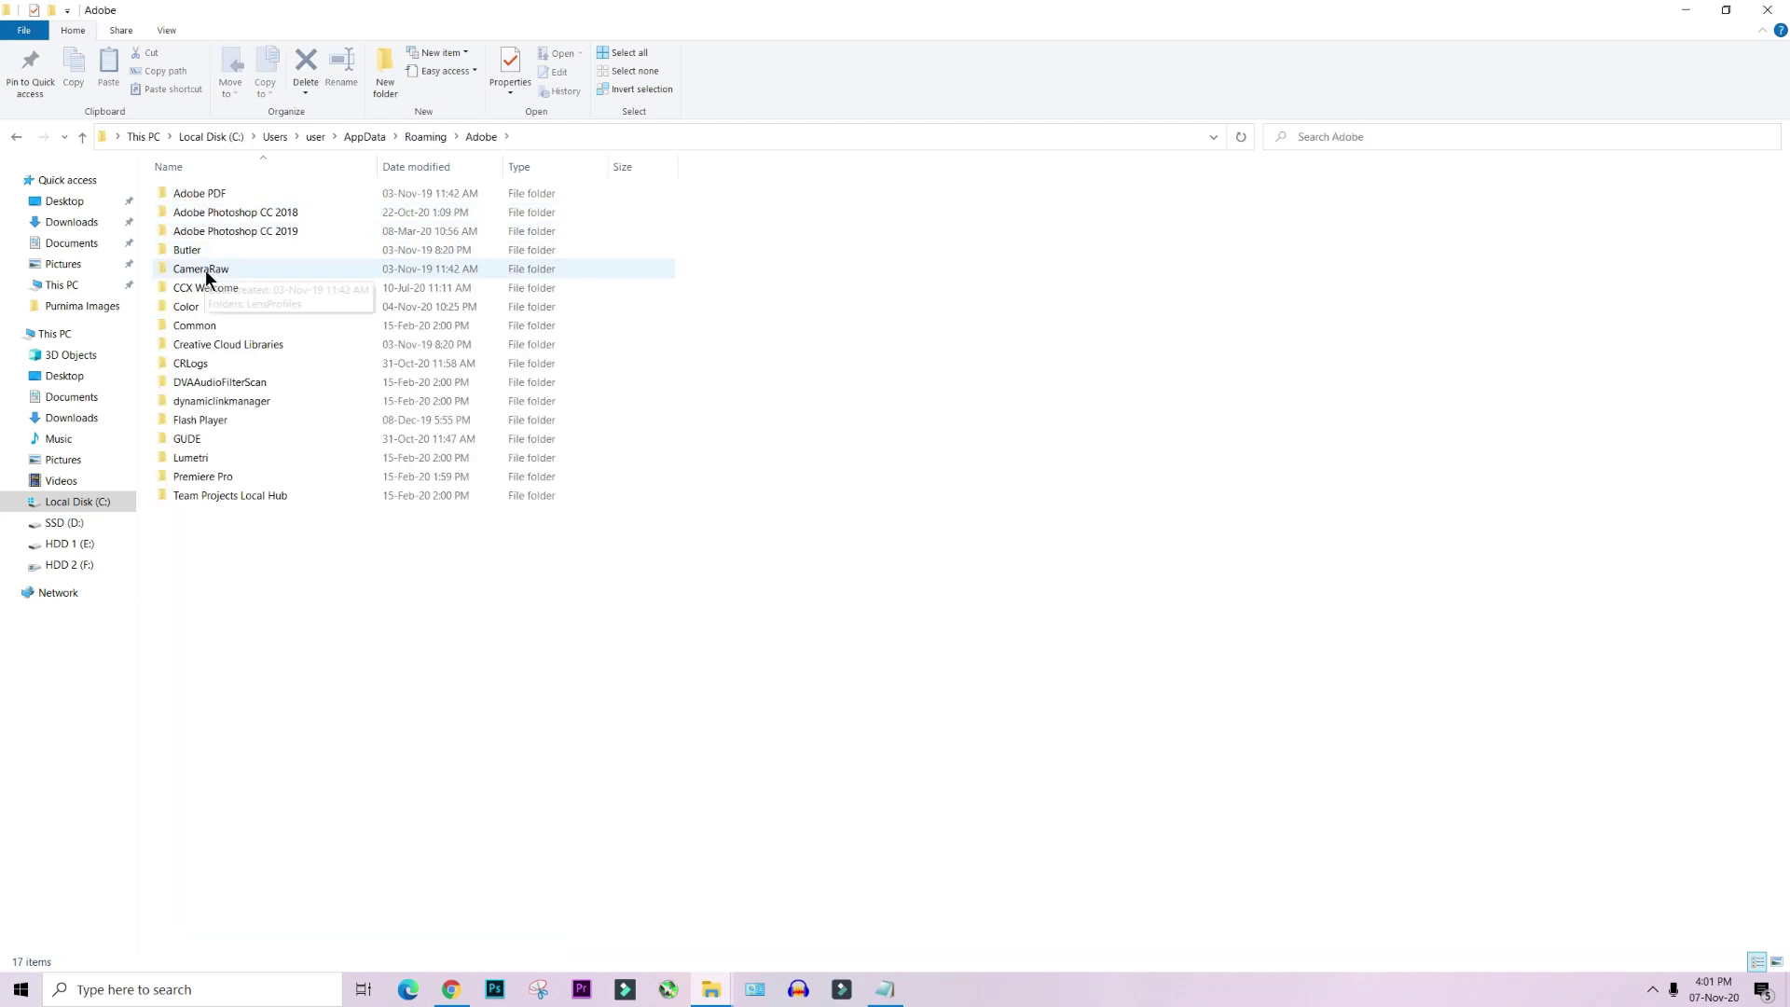
{"action": "double_click", "coordinate": [226, 325]}
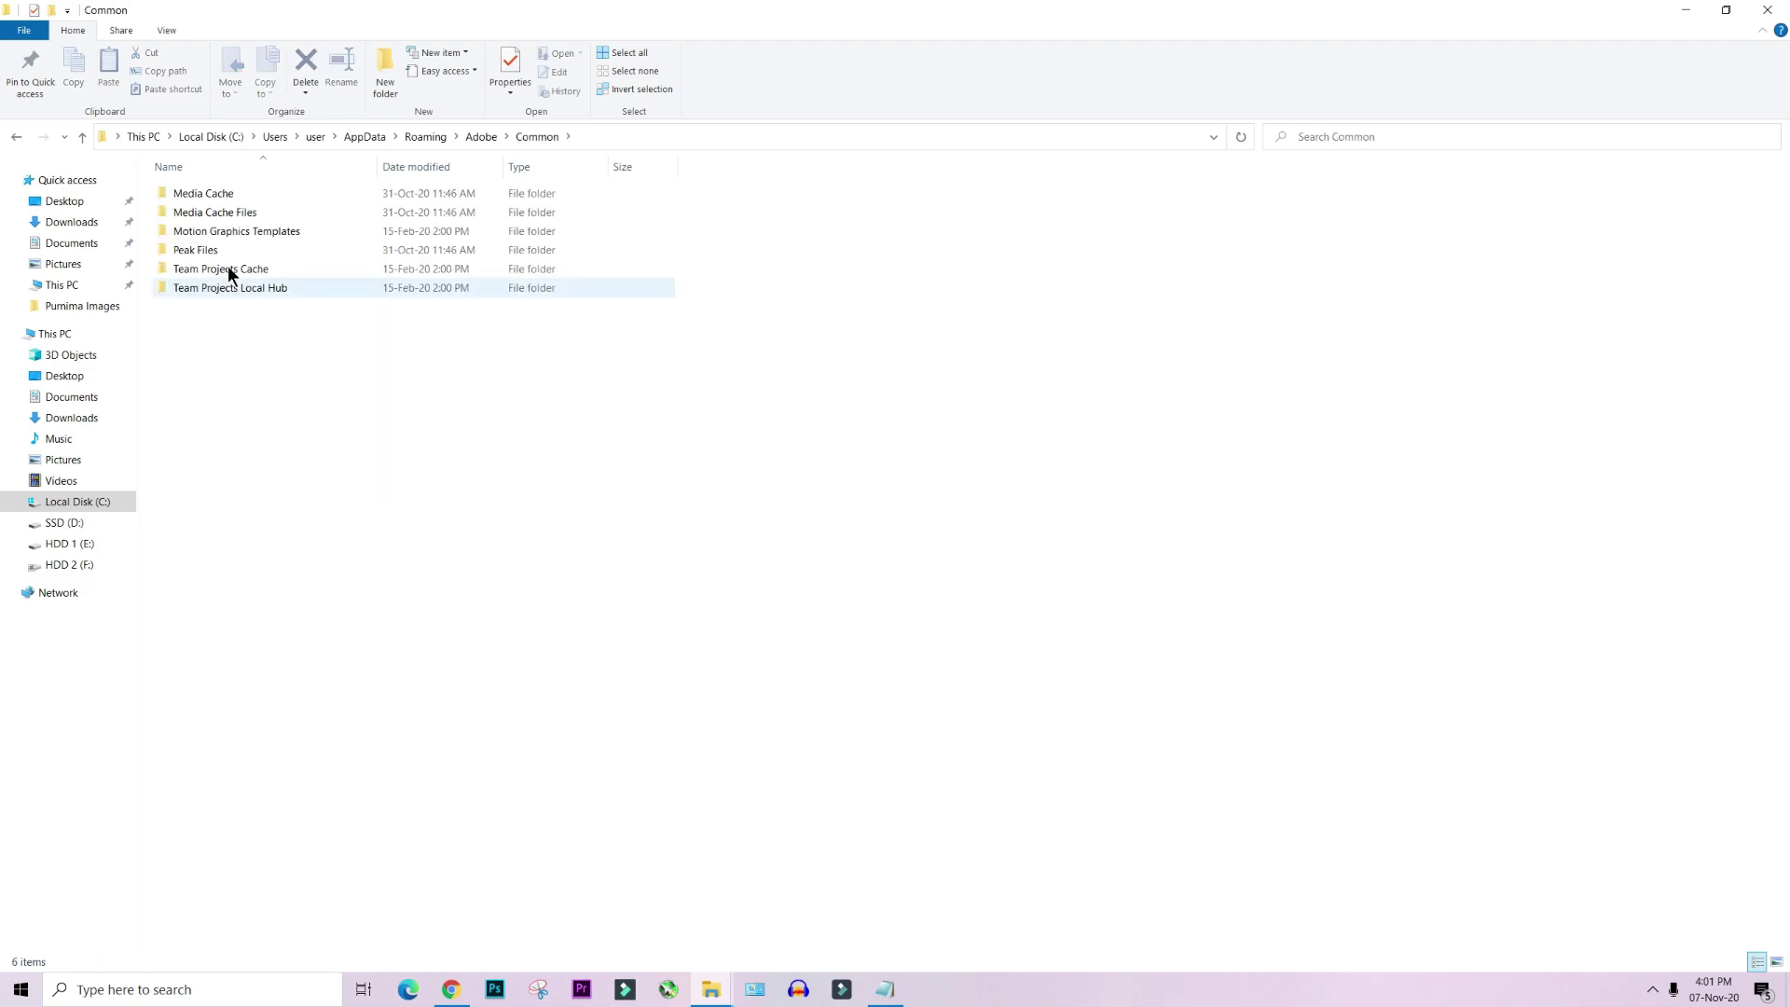
Permanently delete all MCDB files in Adobe's Media Cache folder.
{"action": "double_click", "coordinate": [232, 198]}
{"action": "left_click_drag", "start_coordinate": [275, 472], "coordinate": [318, 407]}
{"action": "left_click_drag", "start_coordinate": [199, 179], "coordinate": [184, 142]}
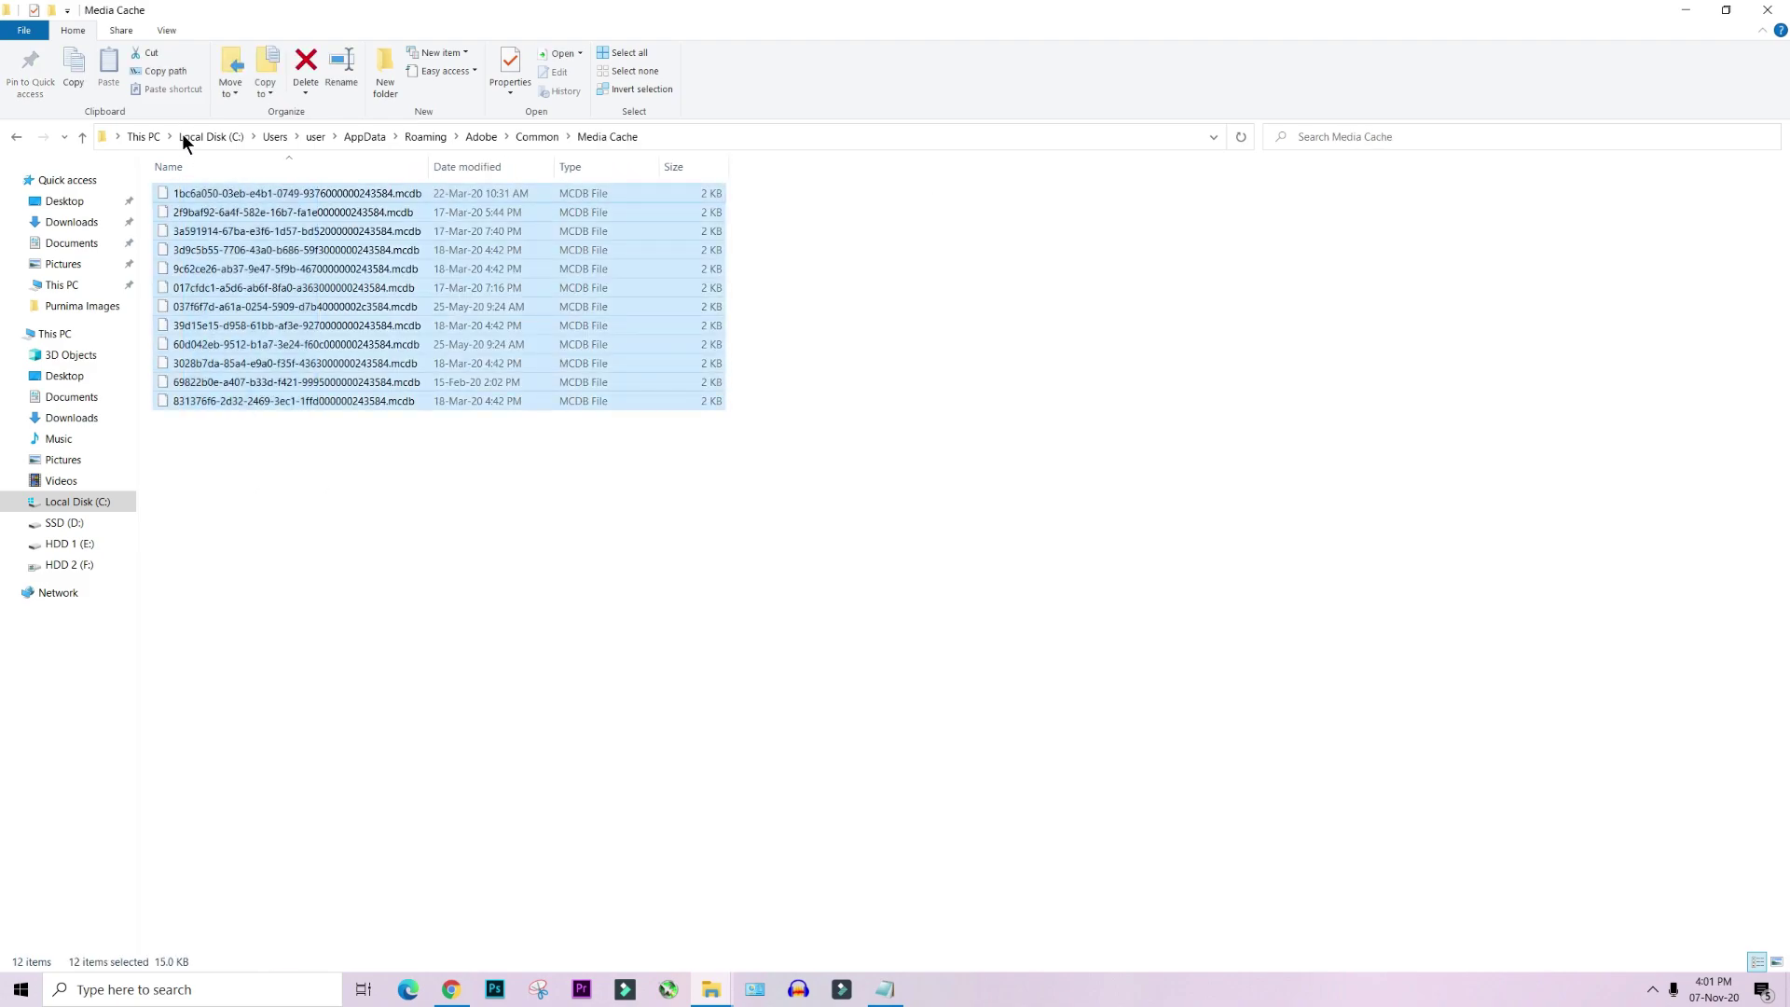
{"action": "key", "text": "shift+Delete"}
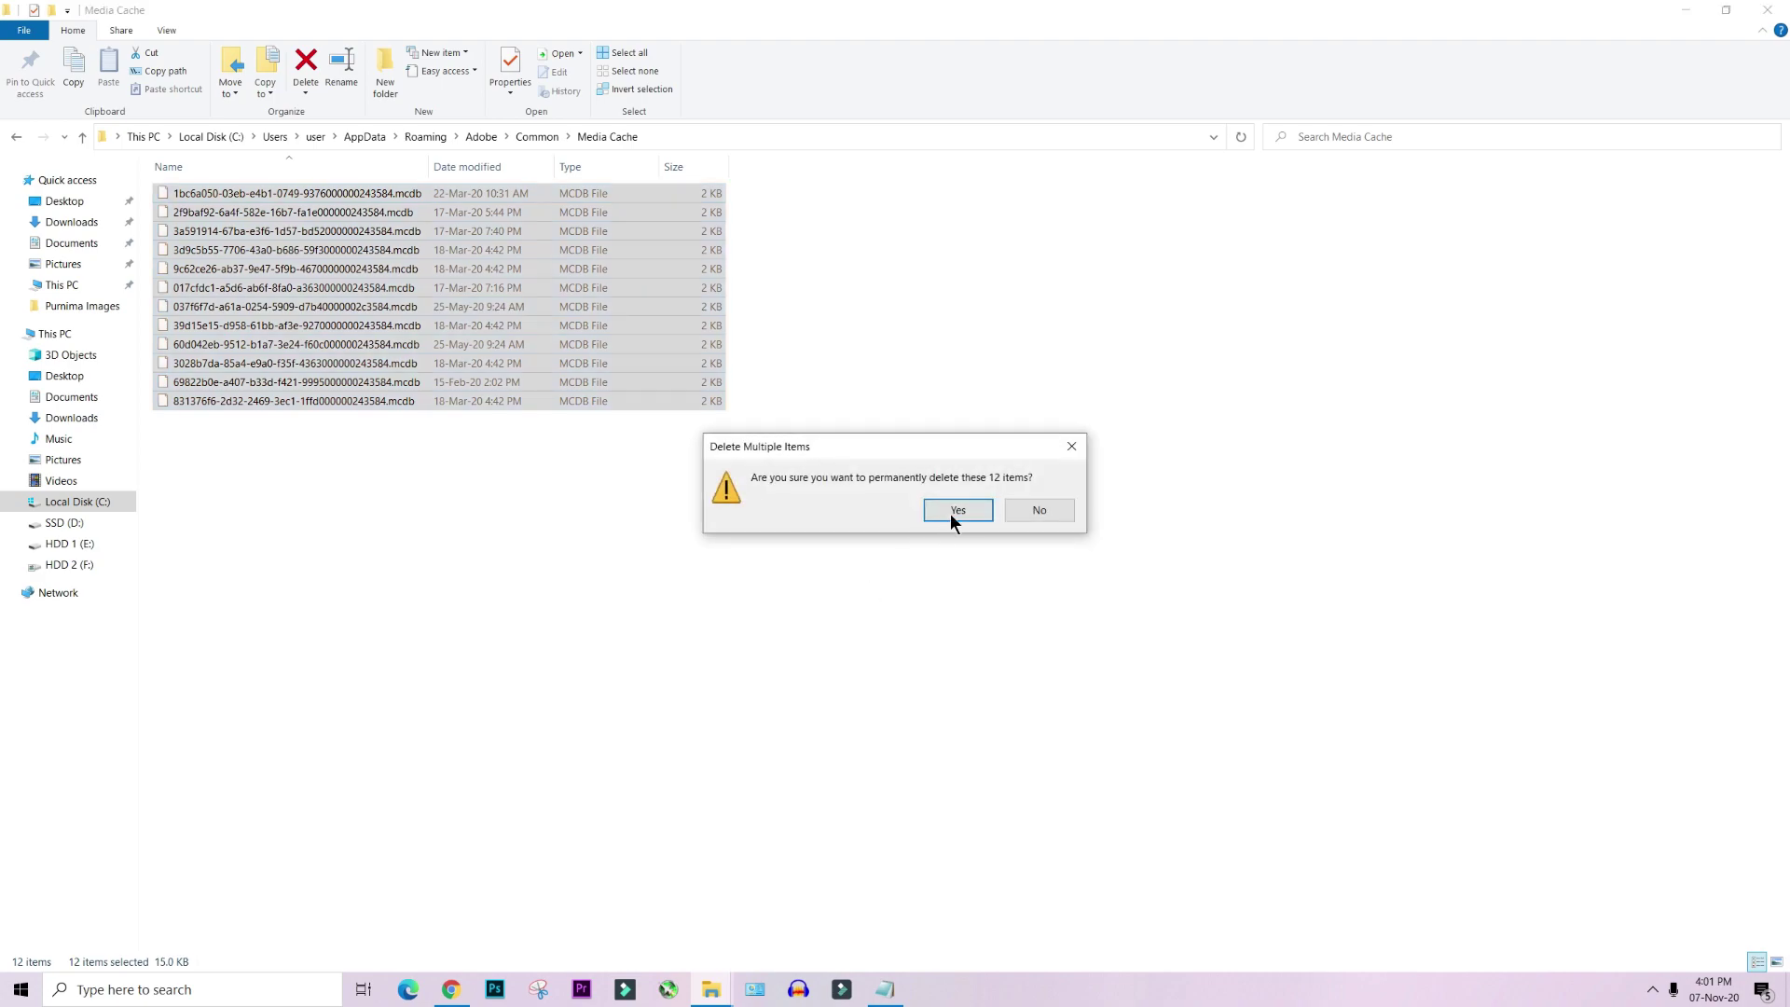
{"action": "left_click", "coordinate": [949, 505]}
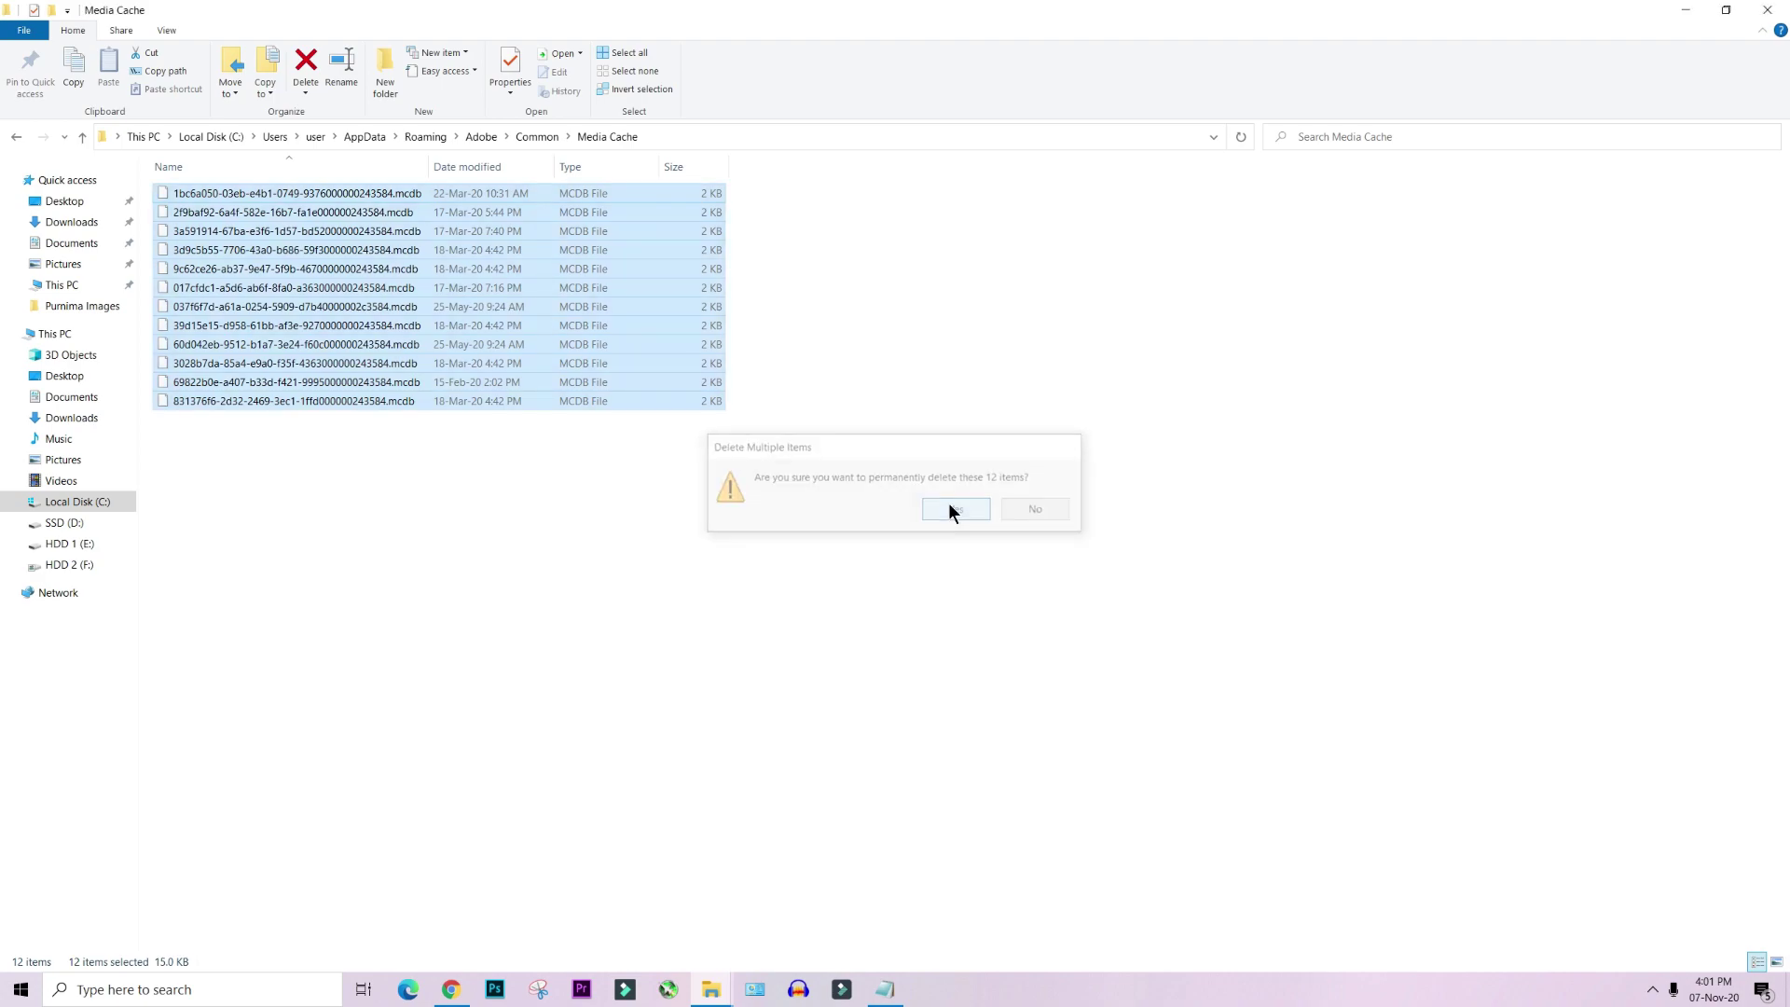
Return to Adobe's Common folder and permanently delete everything in its Media Cache Files folder.
{"action": "left_click", "coordinate": [540, 139]}
{"action": "double_click", "coordinate": [235, 212]}
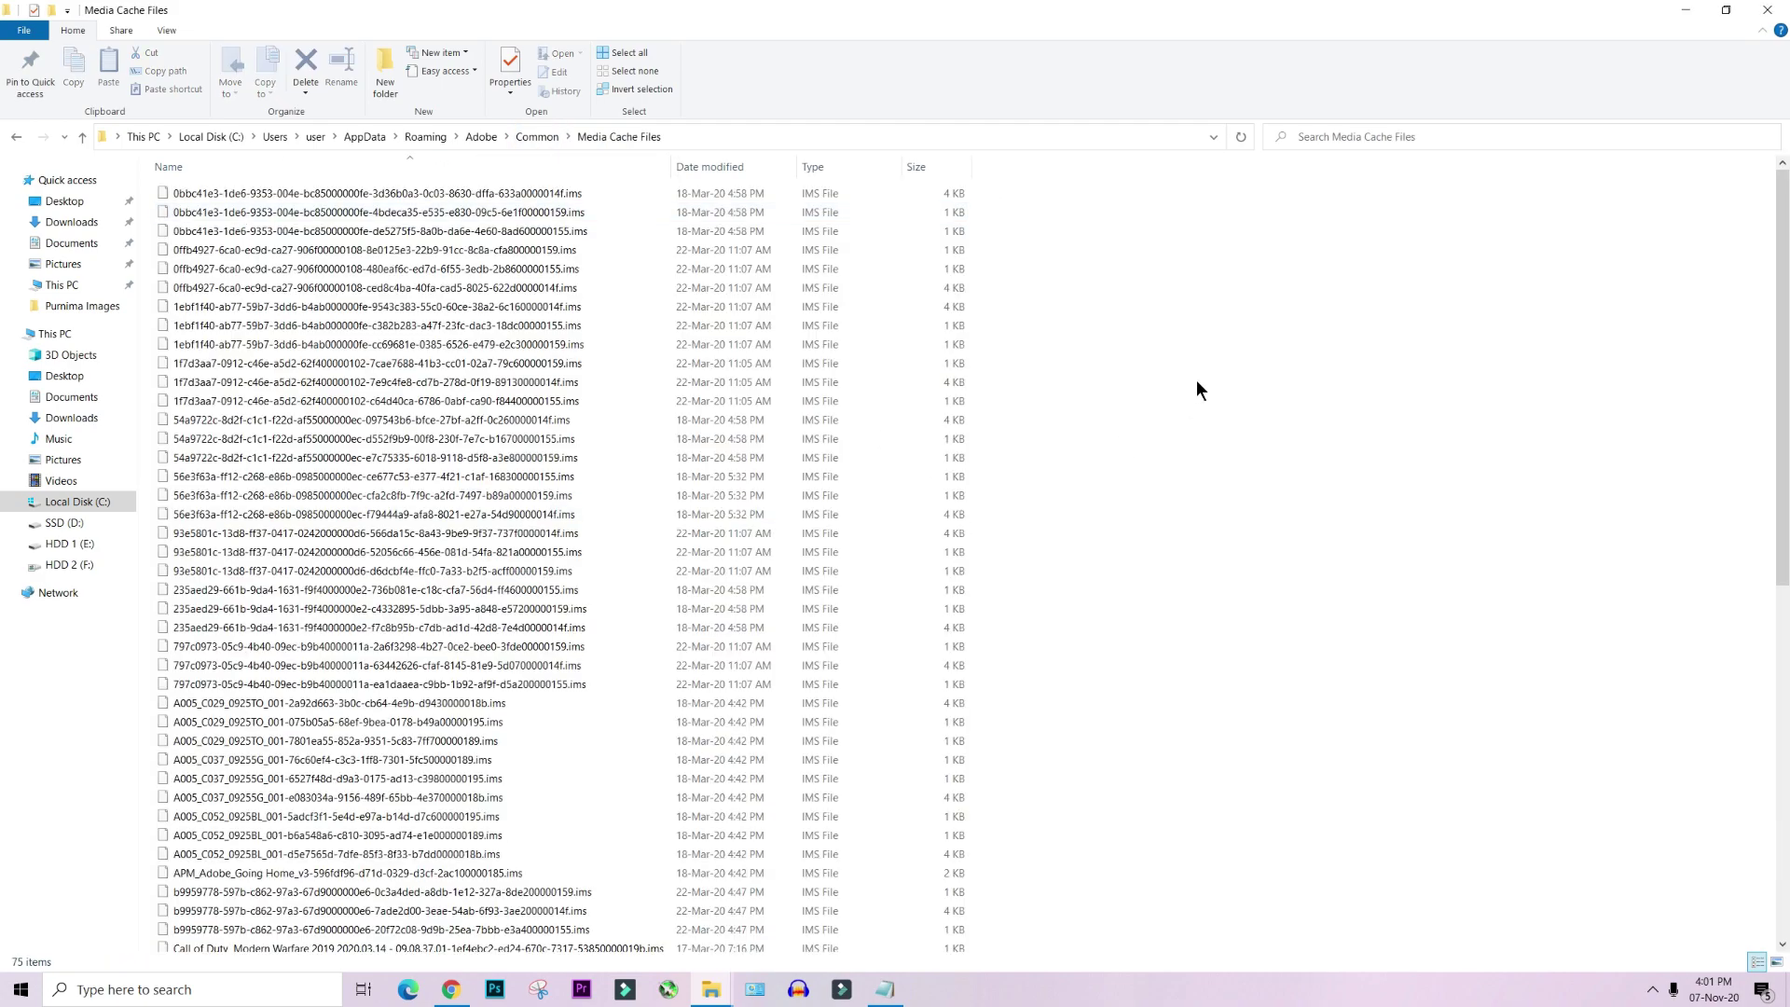
{"action": "key", "text": "ctrl+a"}
{"action": "key", "text": "shift+Delete"}
{"action": "left_click", "coordinate": [987, 505]}
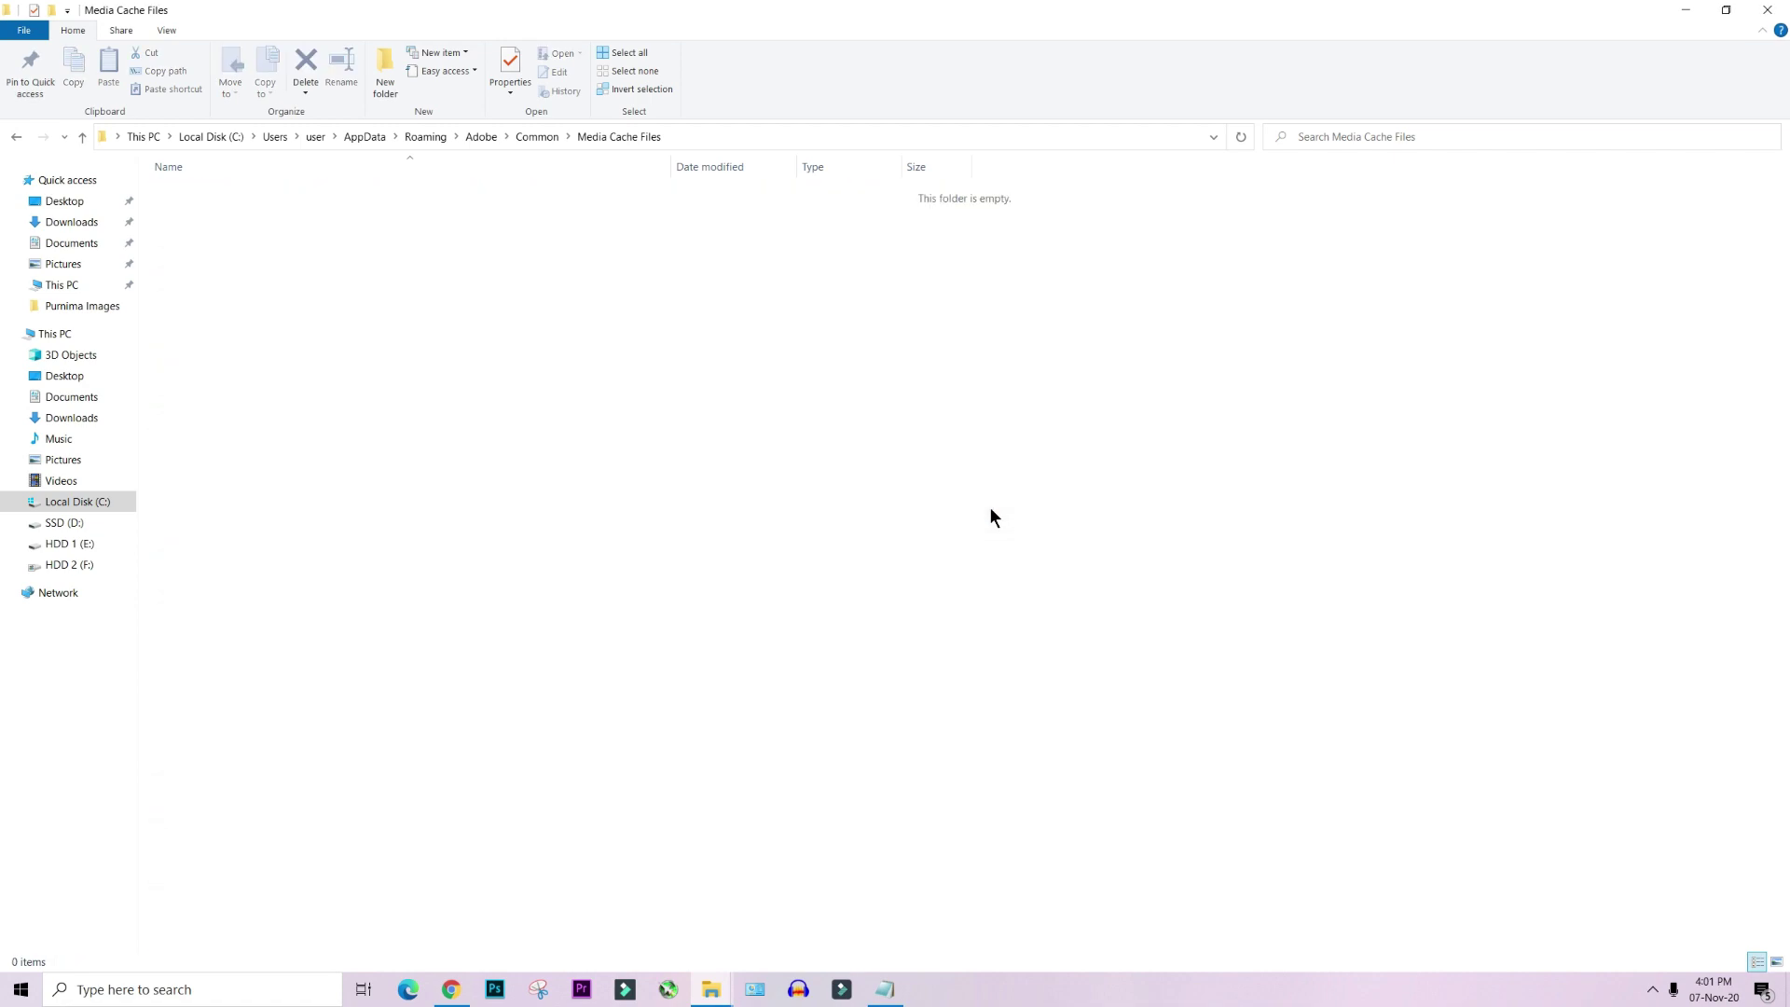
{"action": "right_click", "coordinate": [1011, 351]}
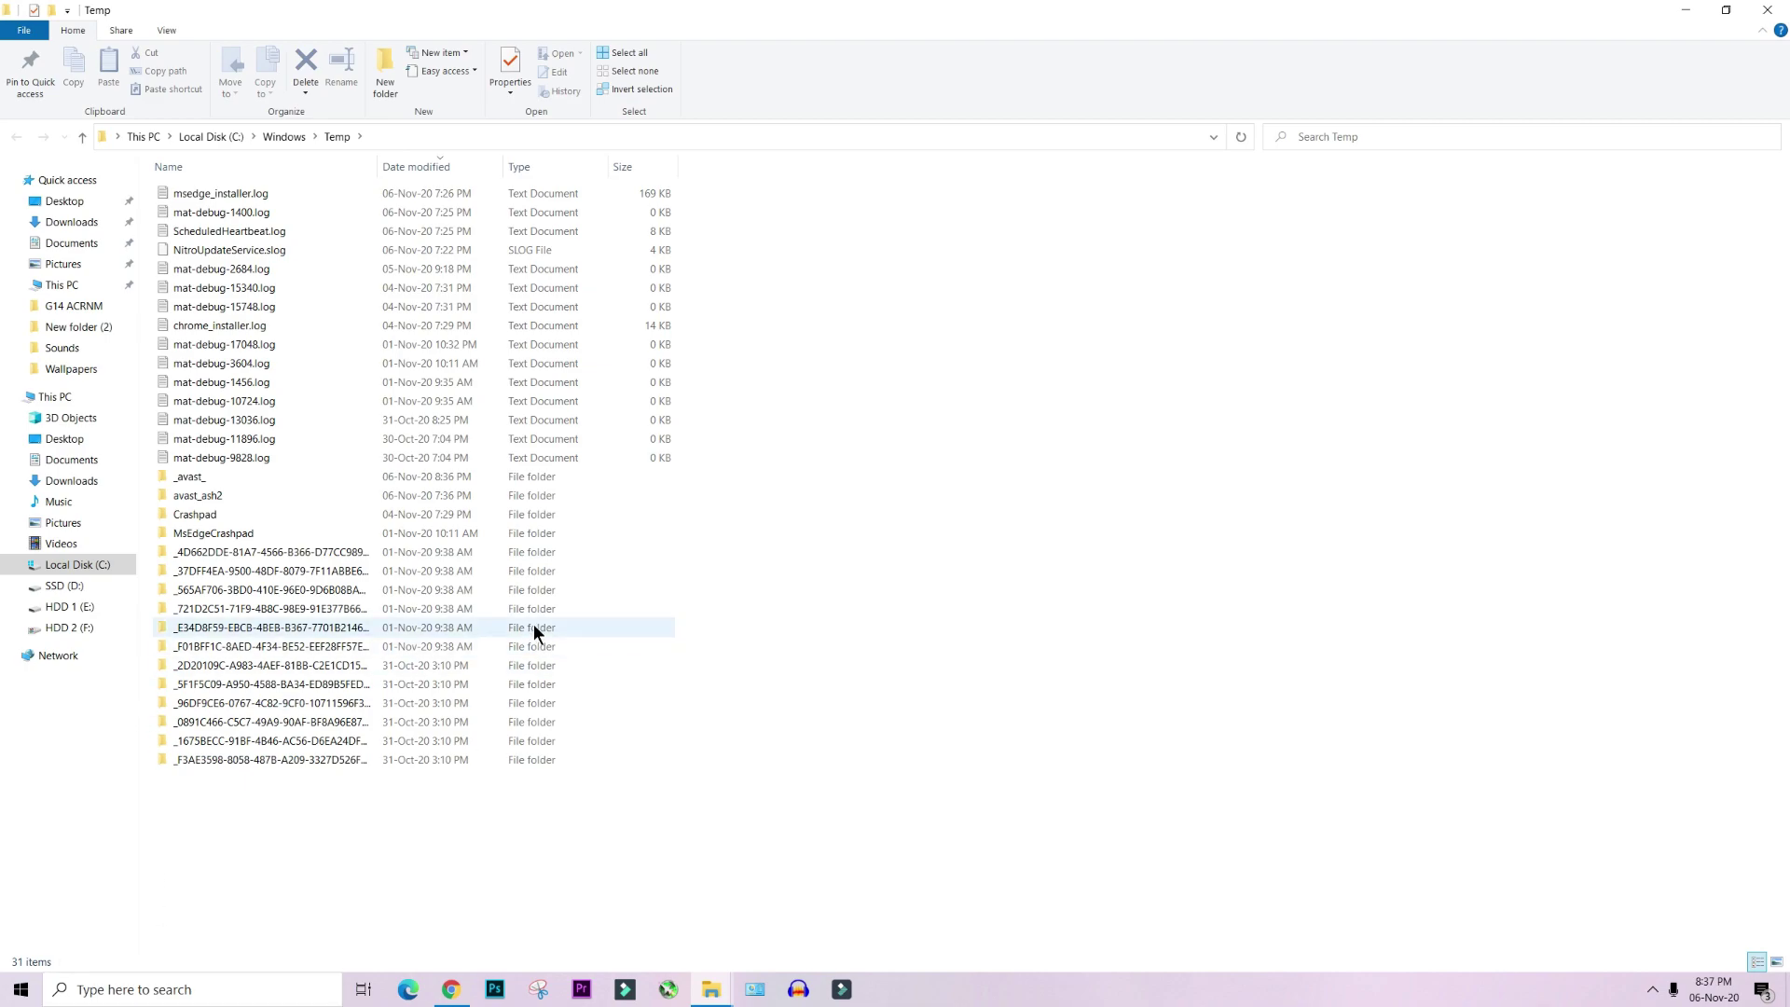
Permanently delete everything in the Windows Temp folder, skipping the file in use, and refresh the folder view.
{"action": "key", "text": "ctrl+a"}
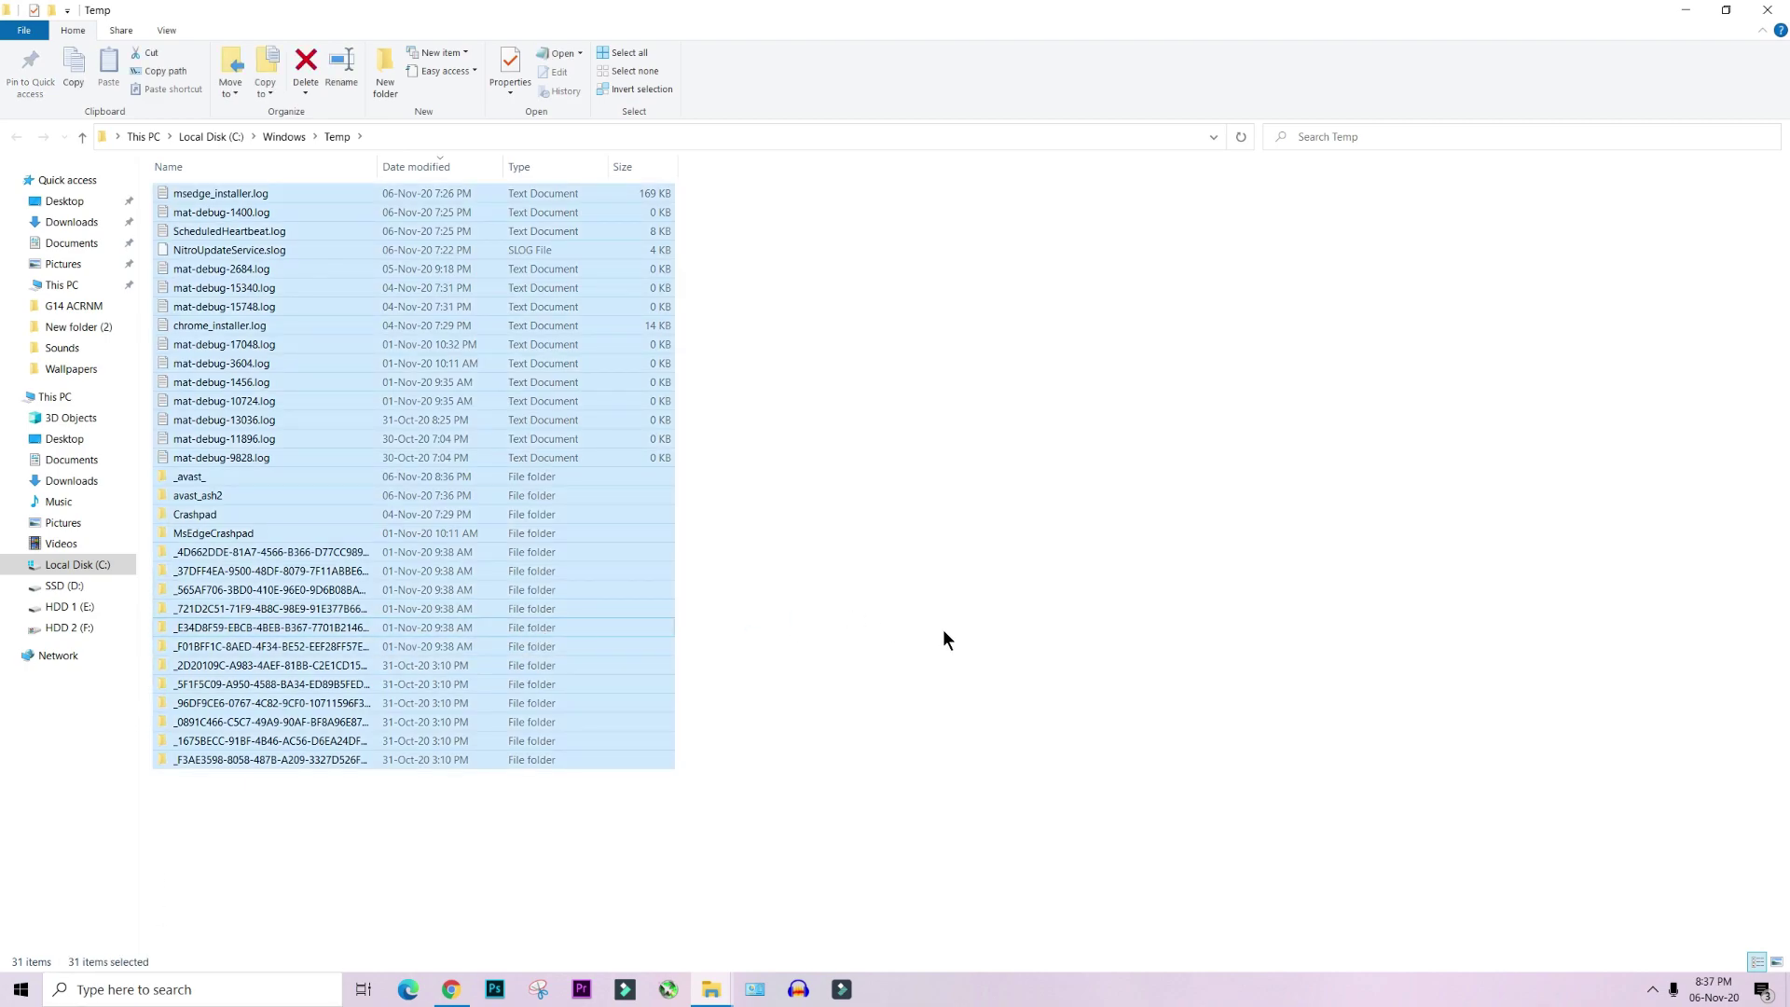
{"action": "key", "text": "shift+Delete"}
{"action": "key", "text": "Return"}
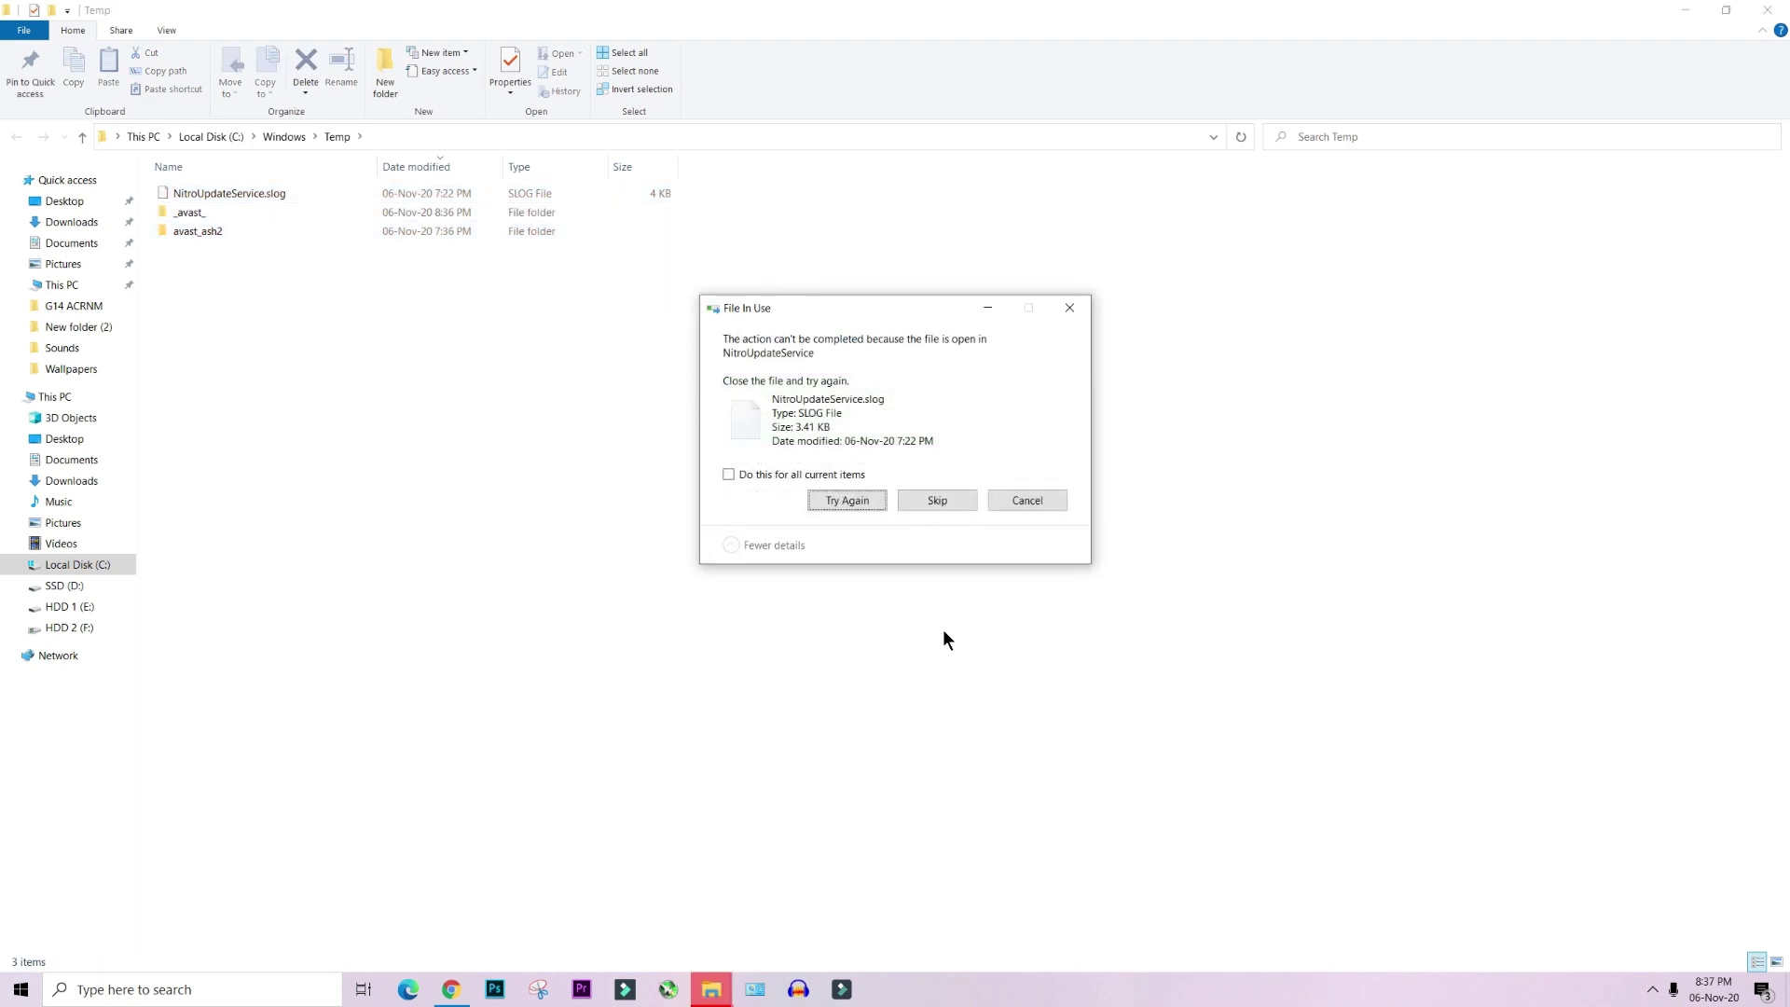
{"action": "left_click", "coordinate": [909, 501]}
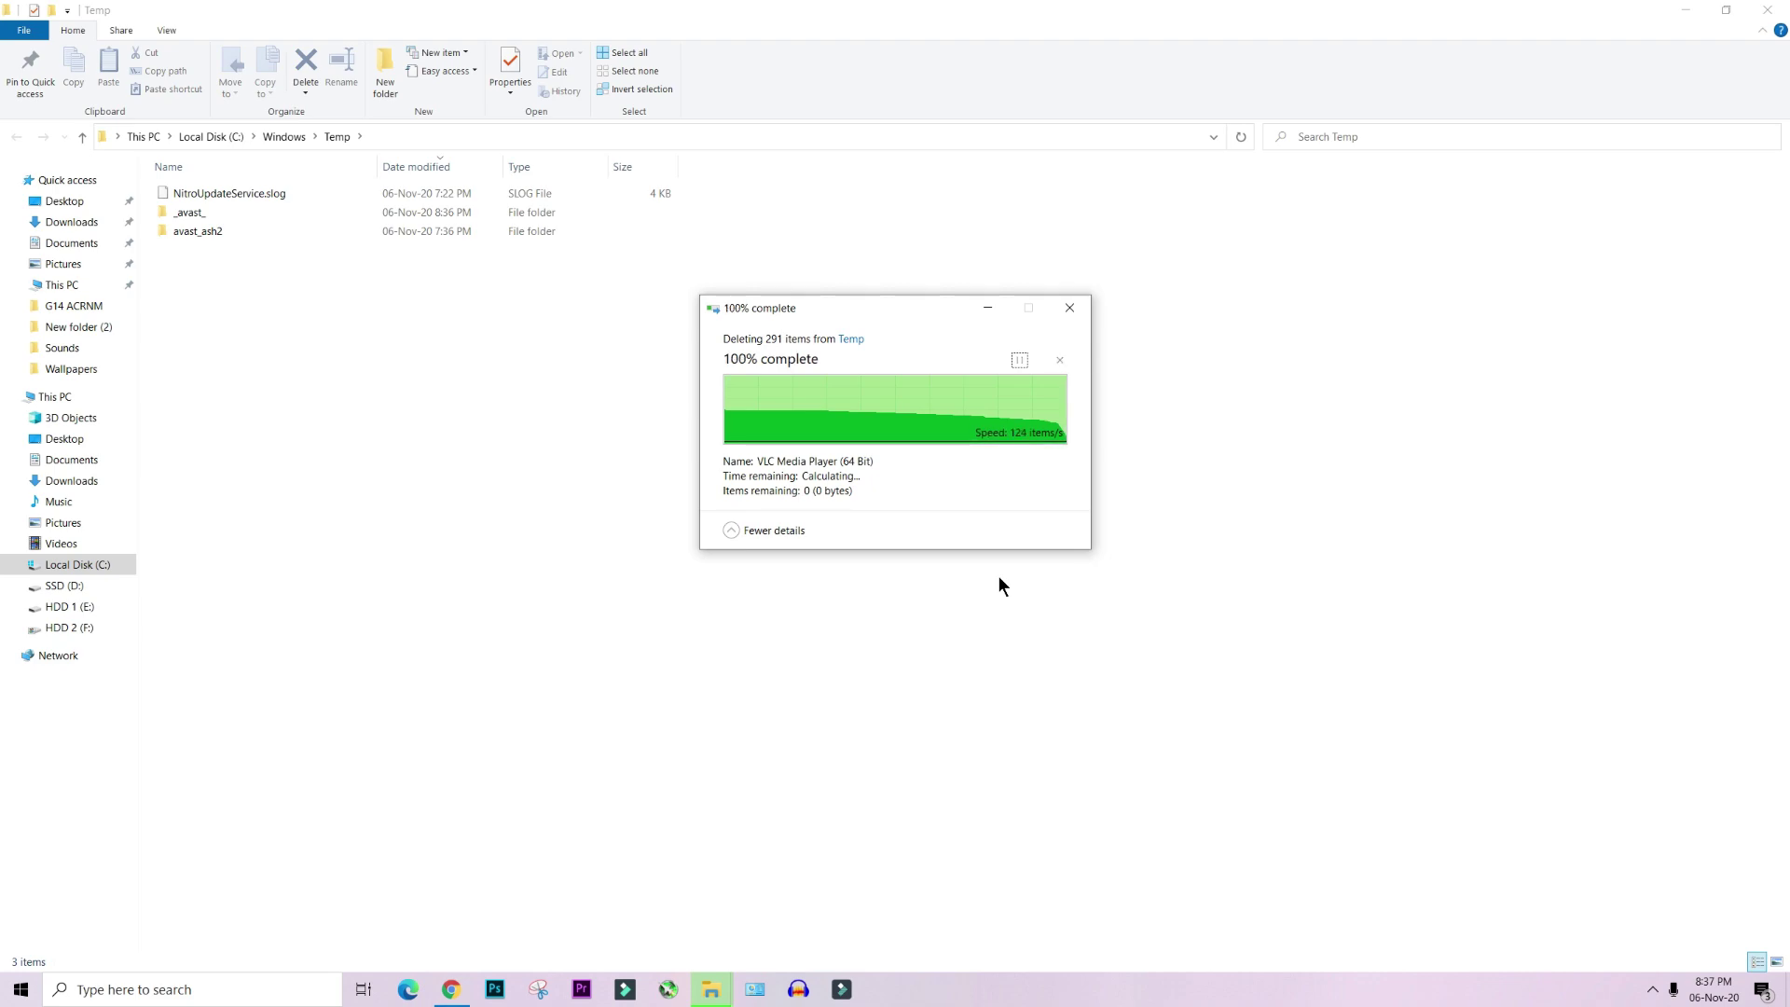
{"action": "right_click", "coordinate": [926, 401]}
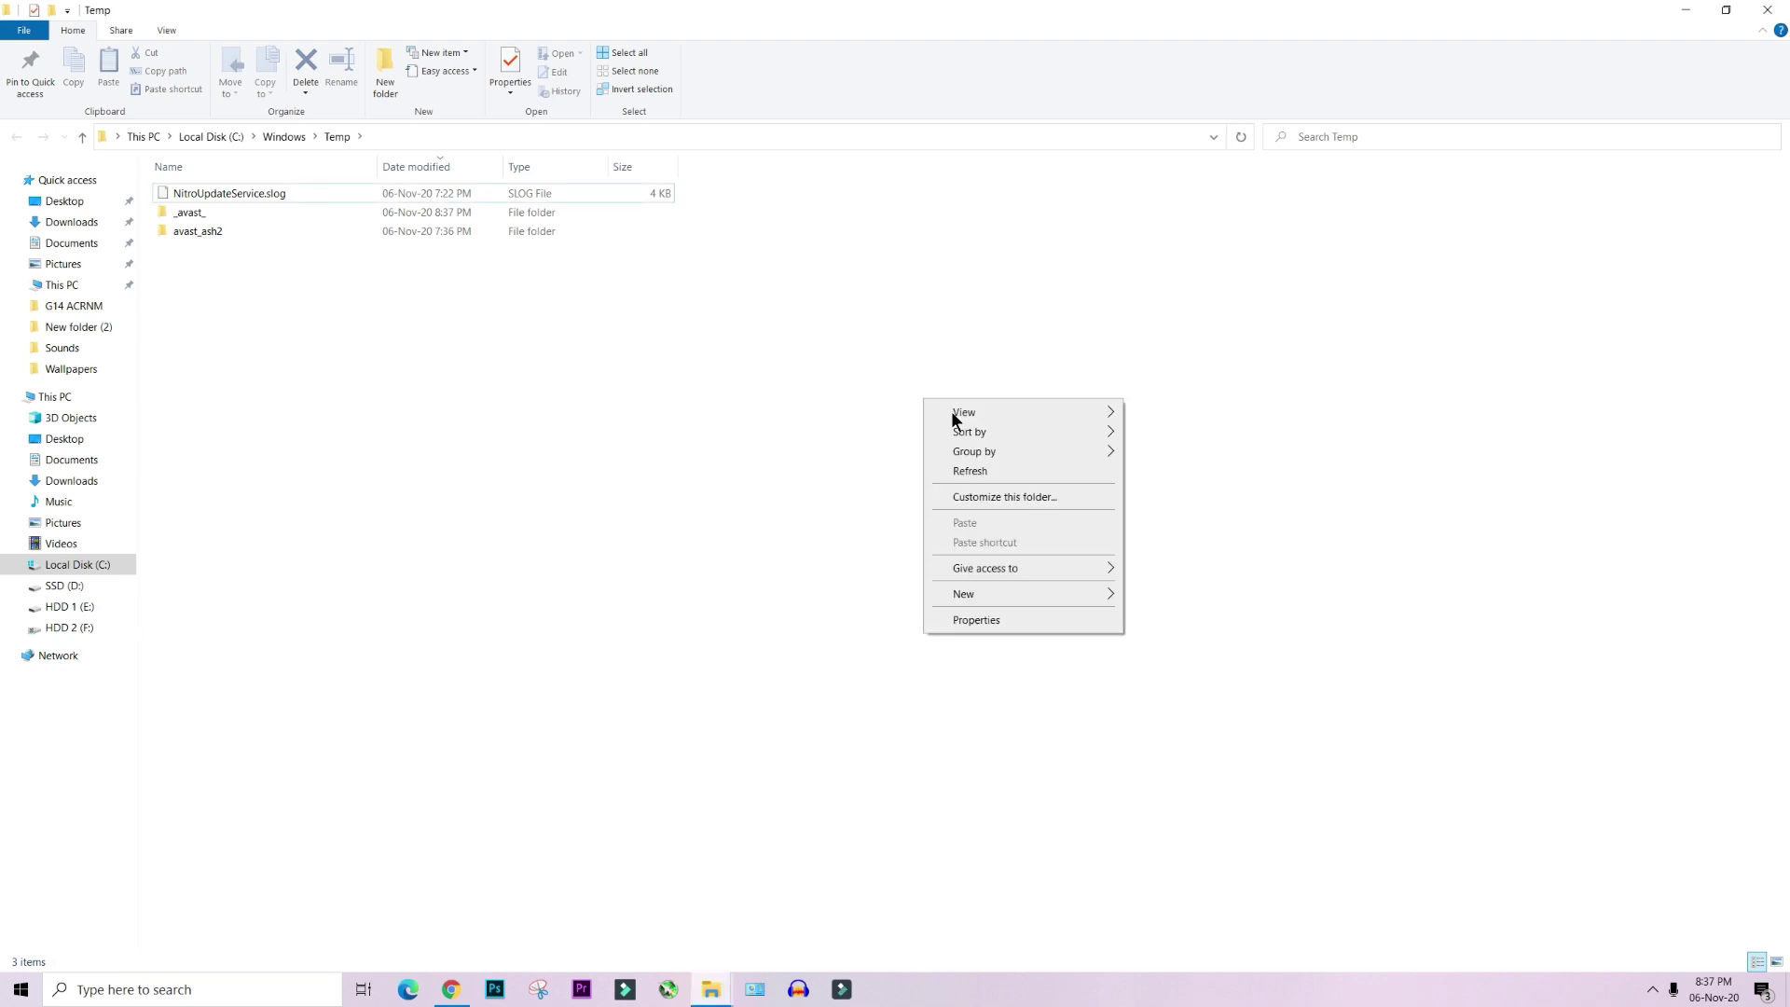
{"action": "left_click", "coordinate": [970, 471]}
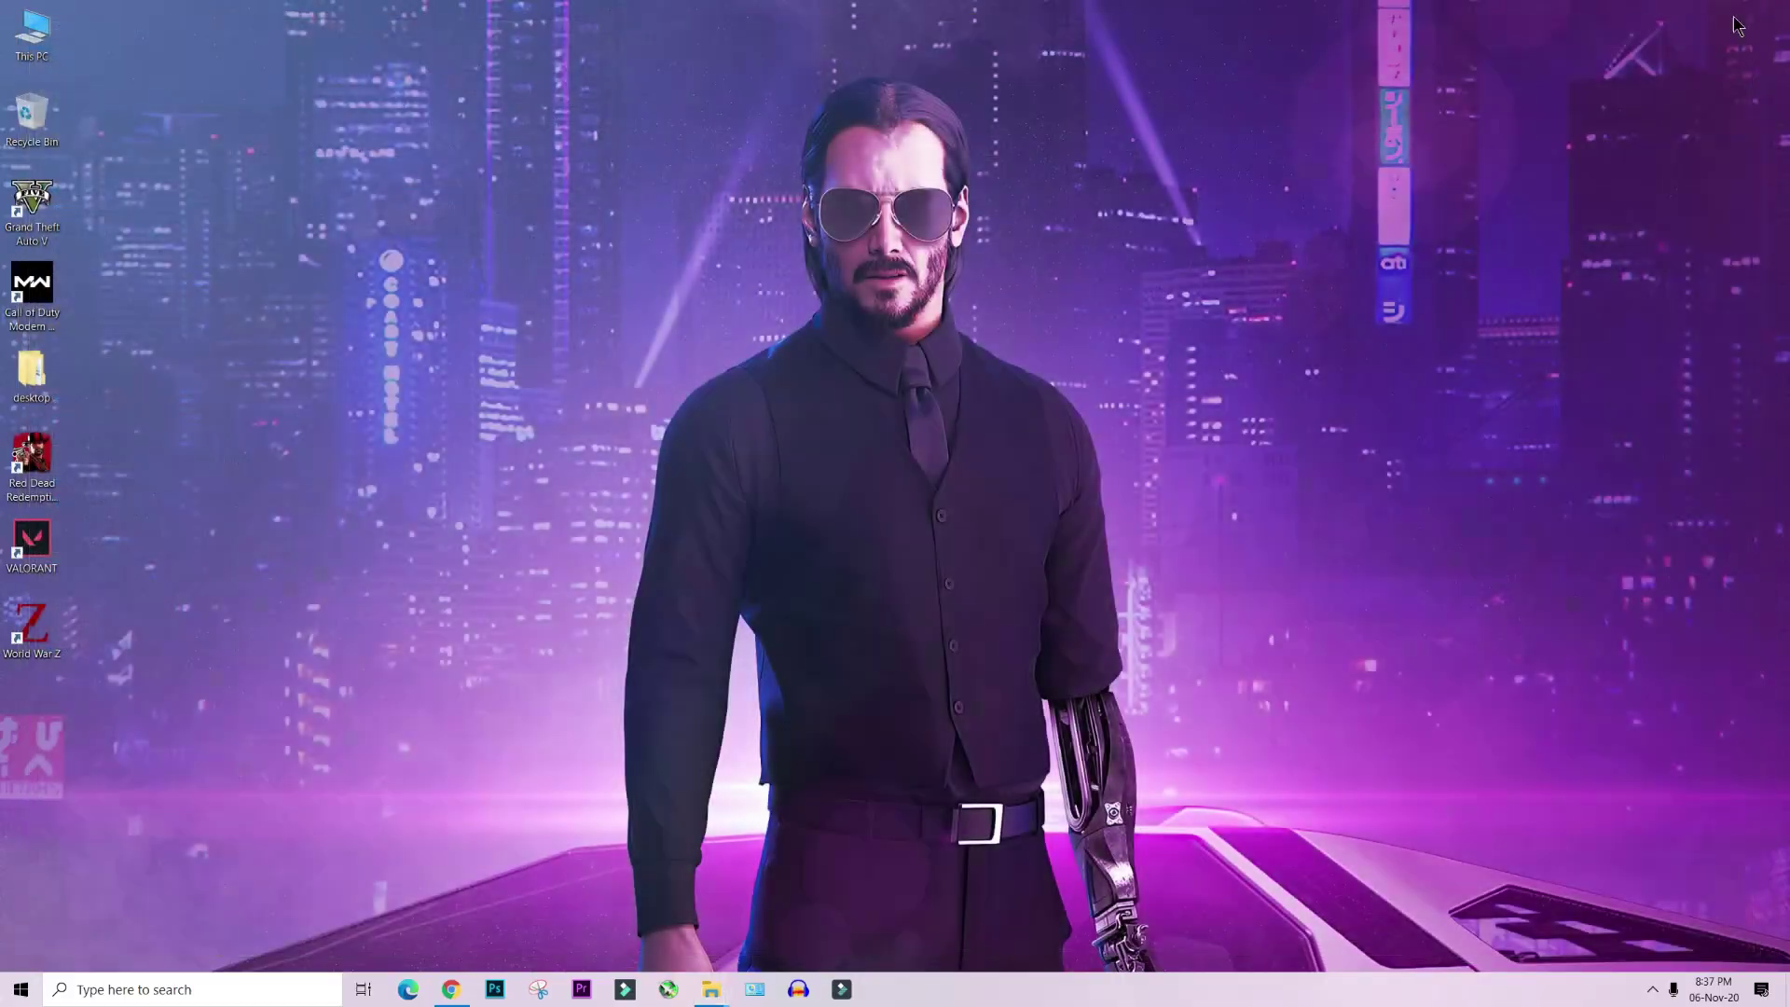
Open the user's AppData Local Temp folder by running %temp%, and maximize its window.
{"action": "key", "text": "super+r"}
{"action": "type", "text": "%te"}
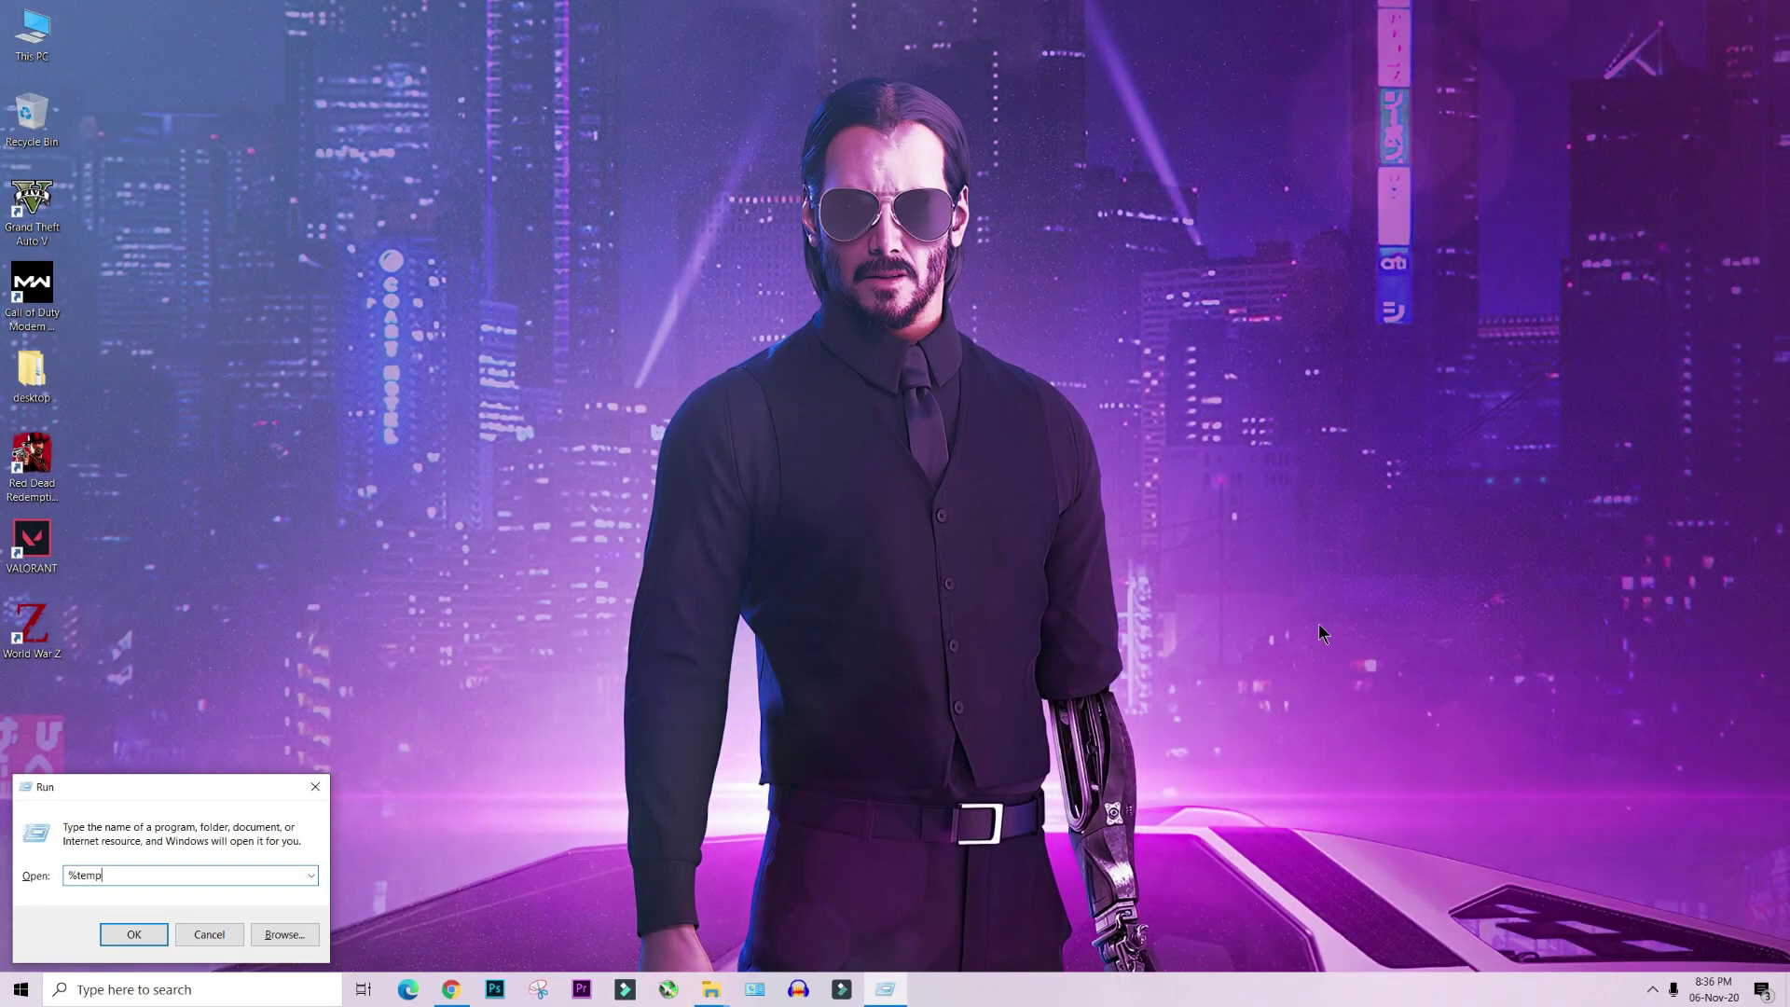
{"action": "key", "text": "Return"}
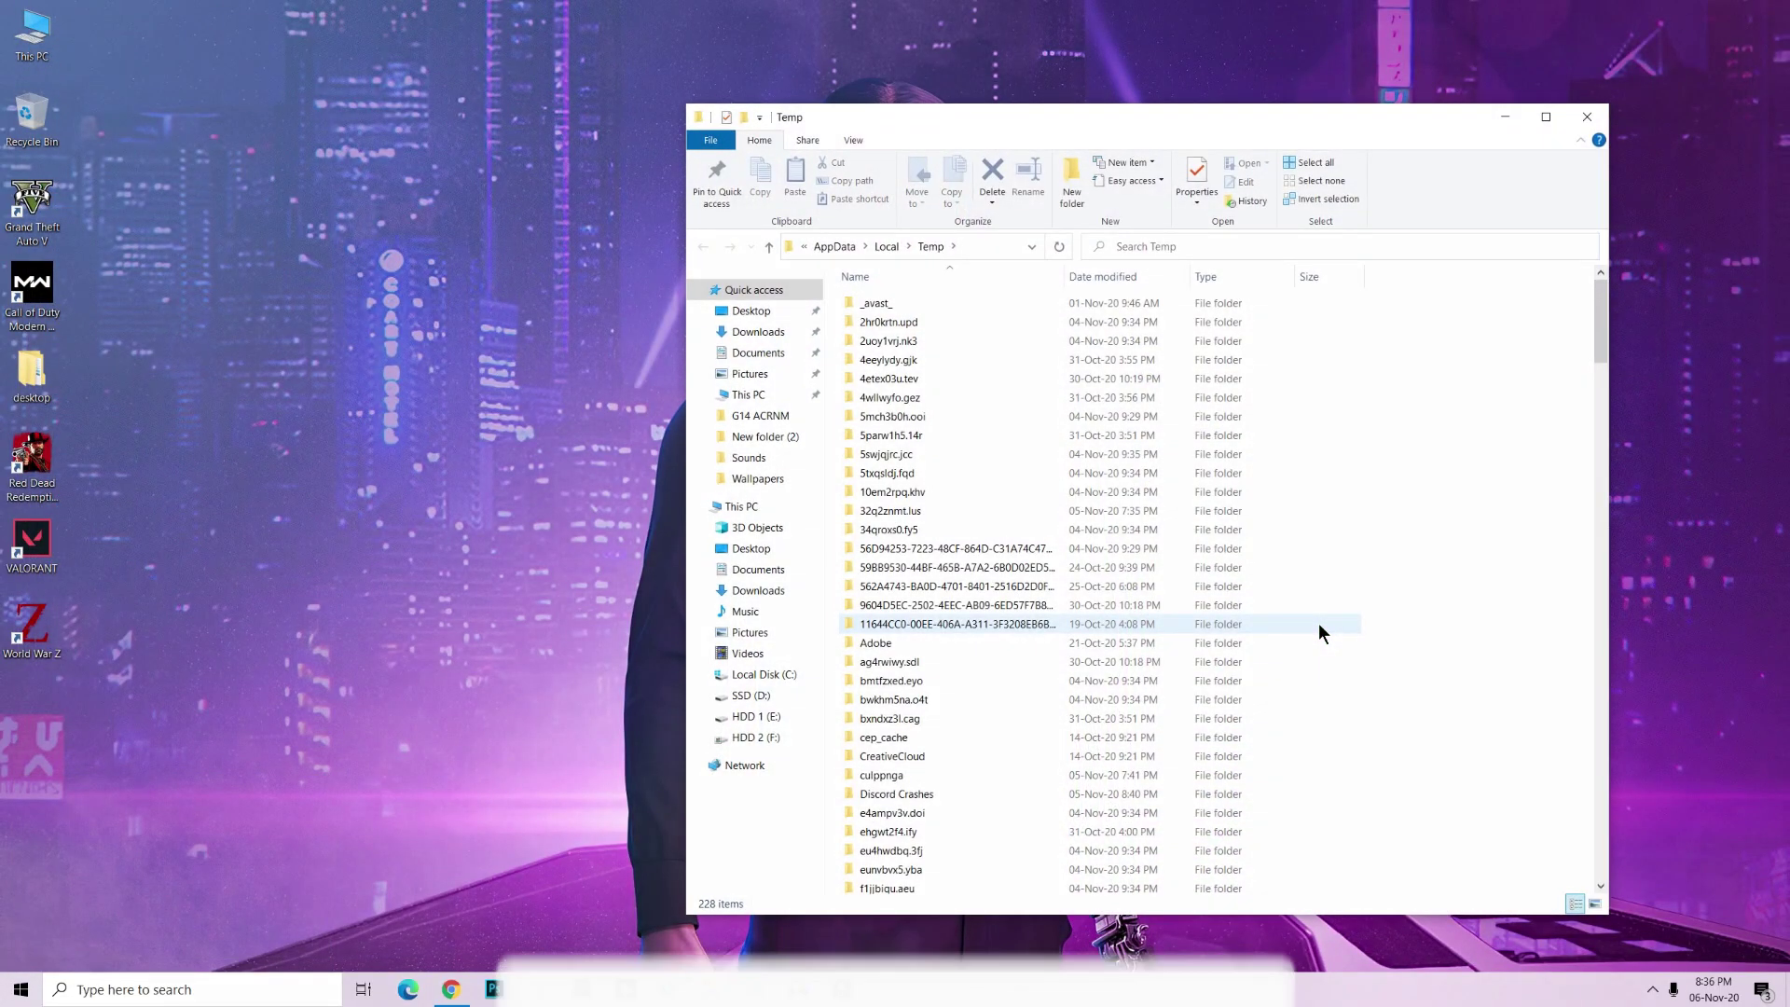
{"action": "left_click", "coordinate": [1546, 117]}
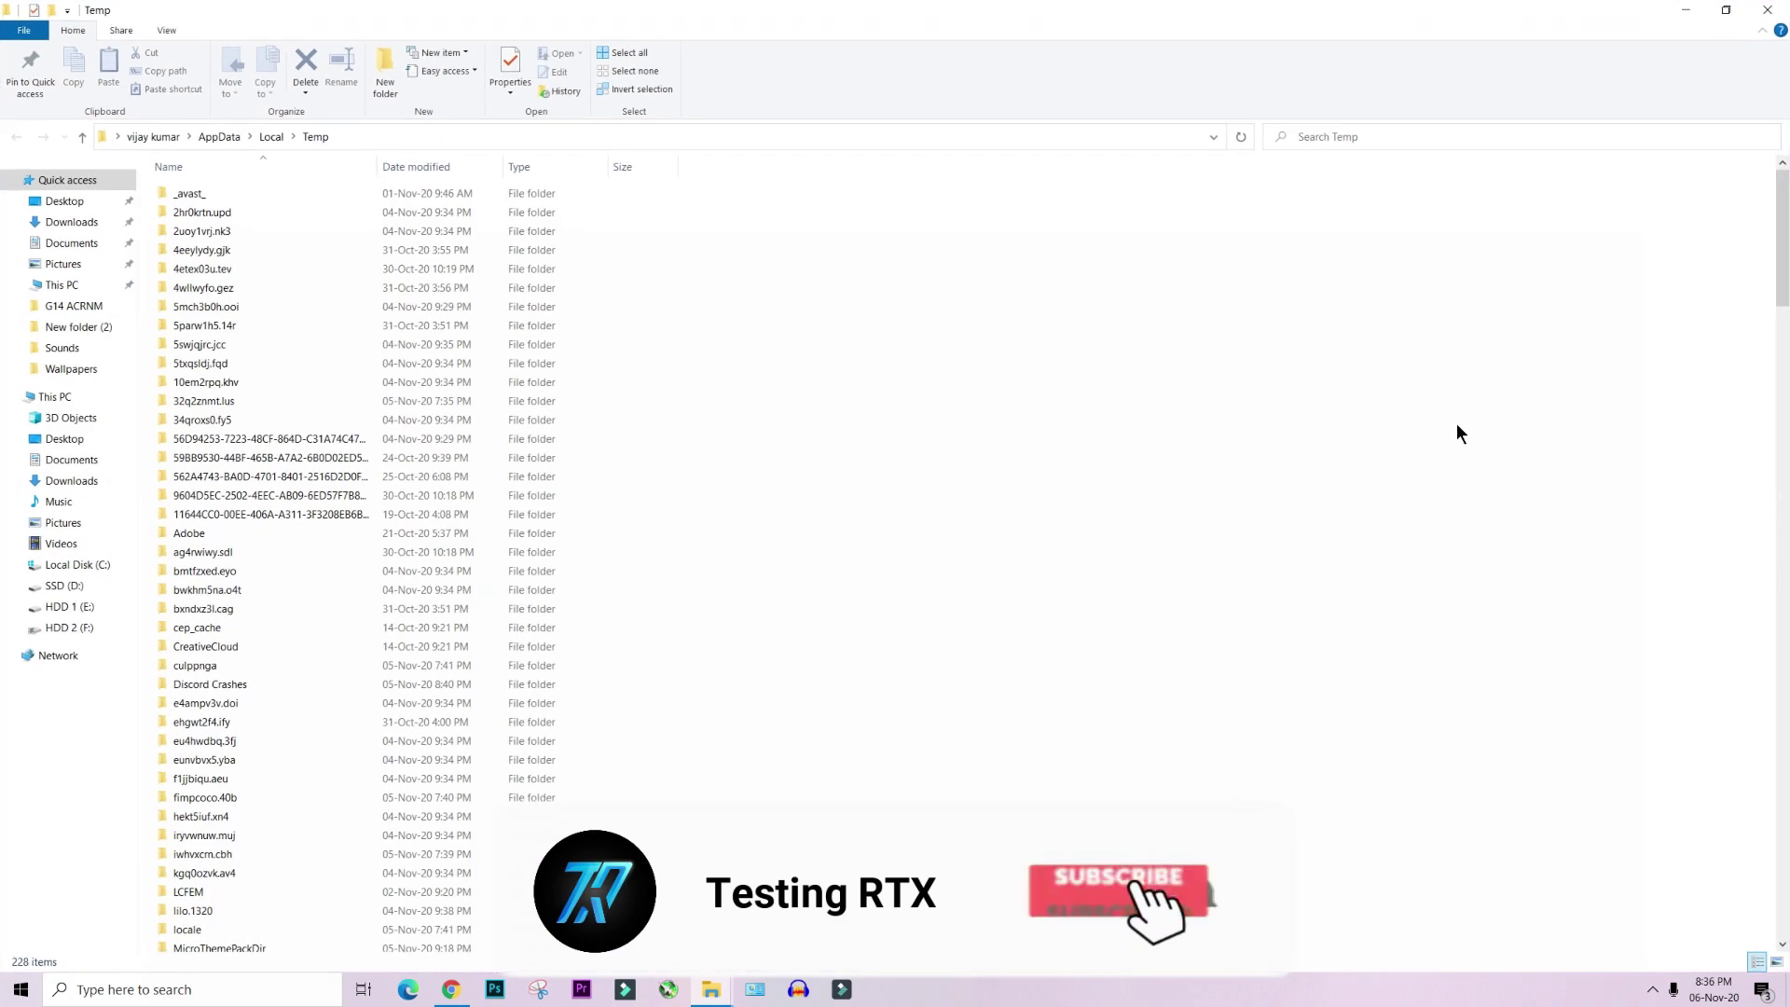
Permanently delete everything in the user's Temp folder, skipping all files that are in use.
{"action": "key", "text": "ctrl+a"}
{"action": "key", "text": "shift+Delete"}
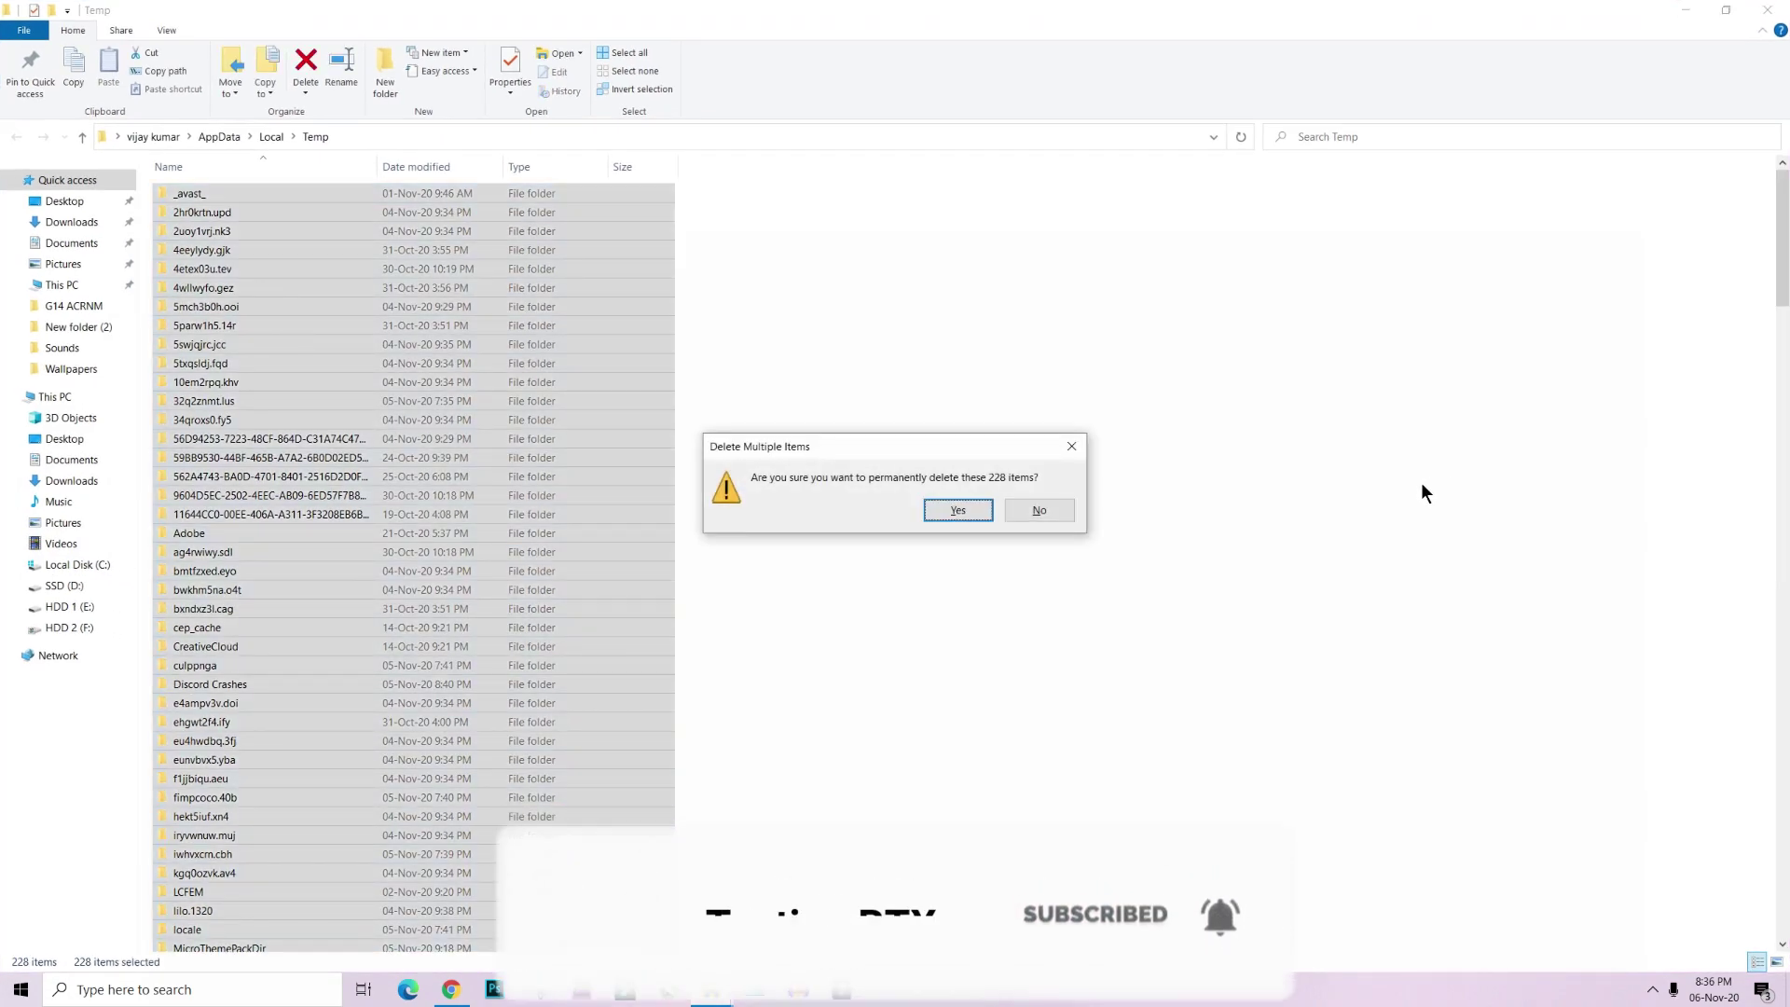
{"action": "key", "text": "Return"}
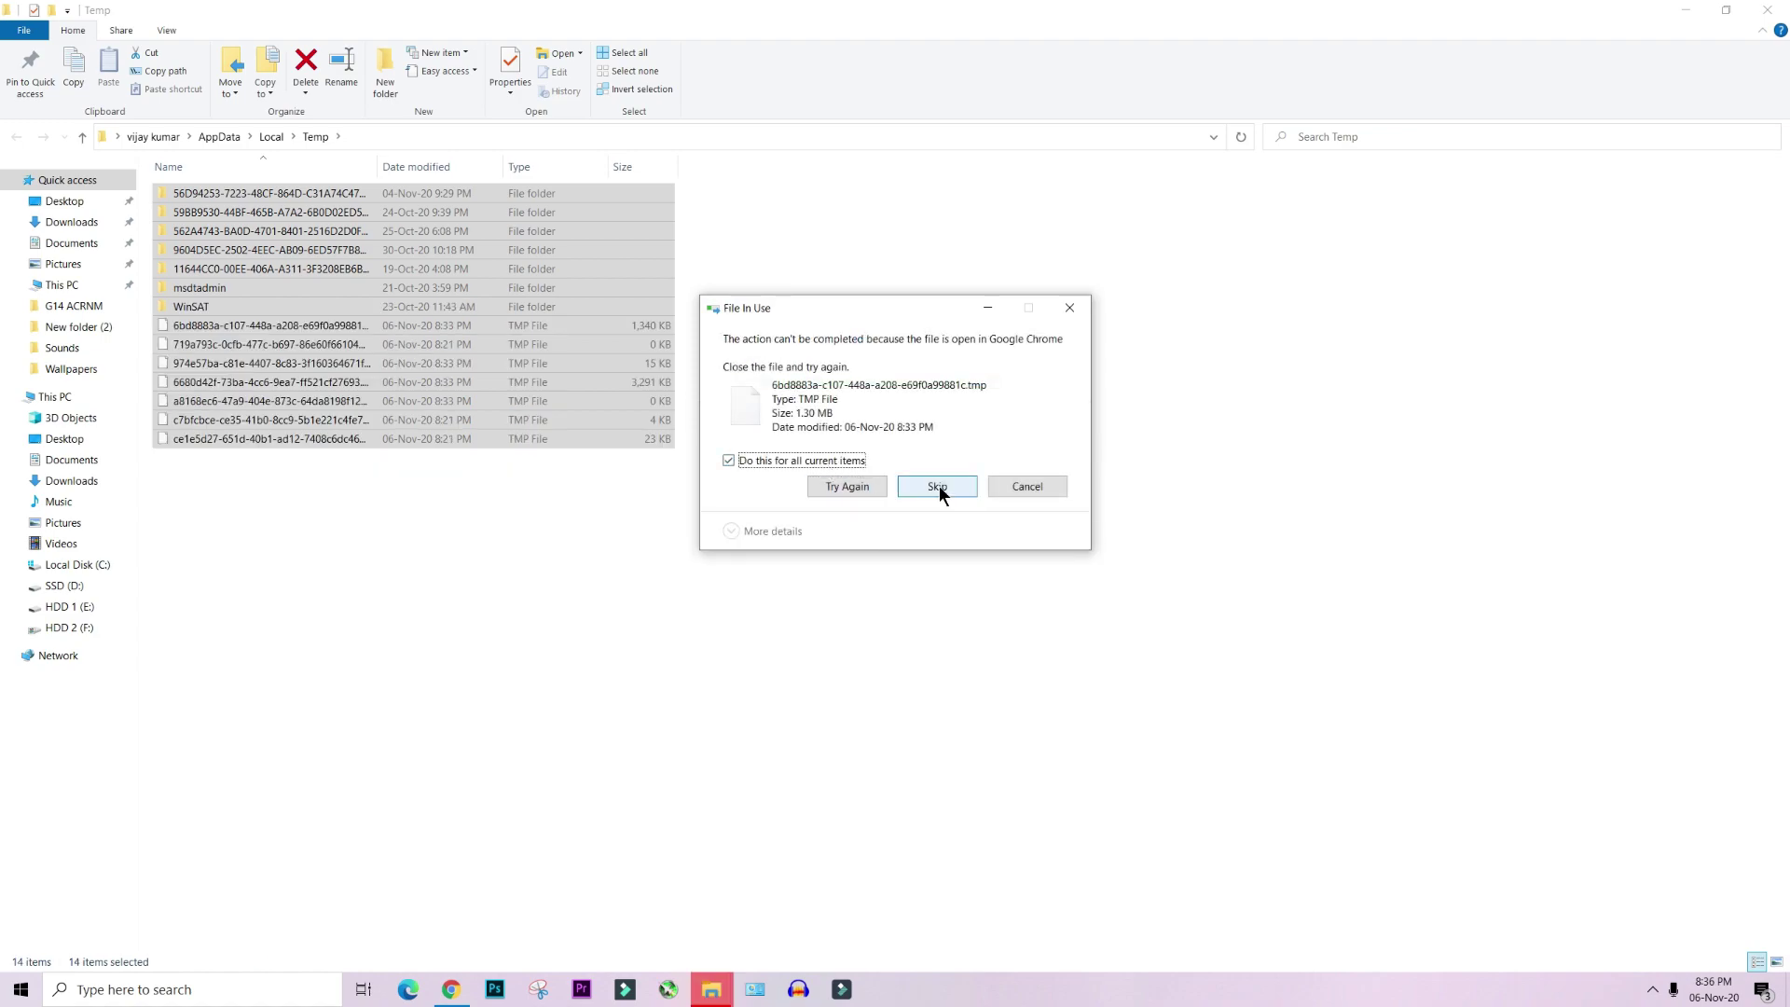
{"action": "left_click", "coordinate": [938, 485]}
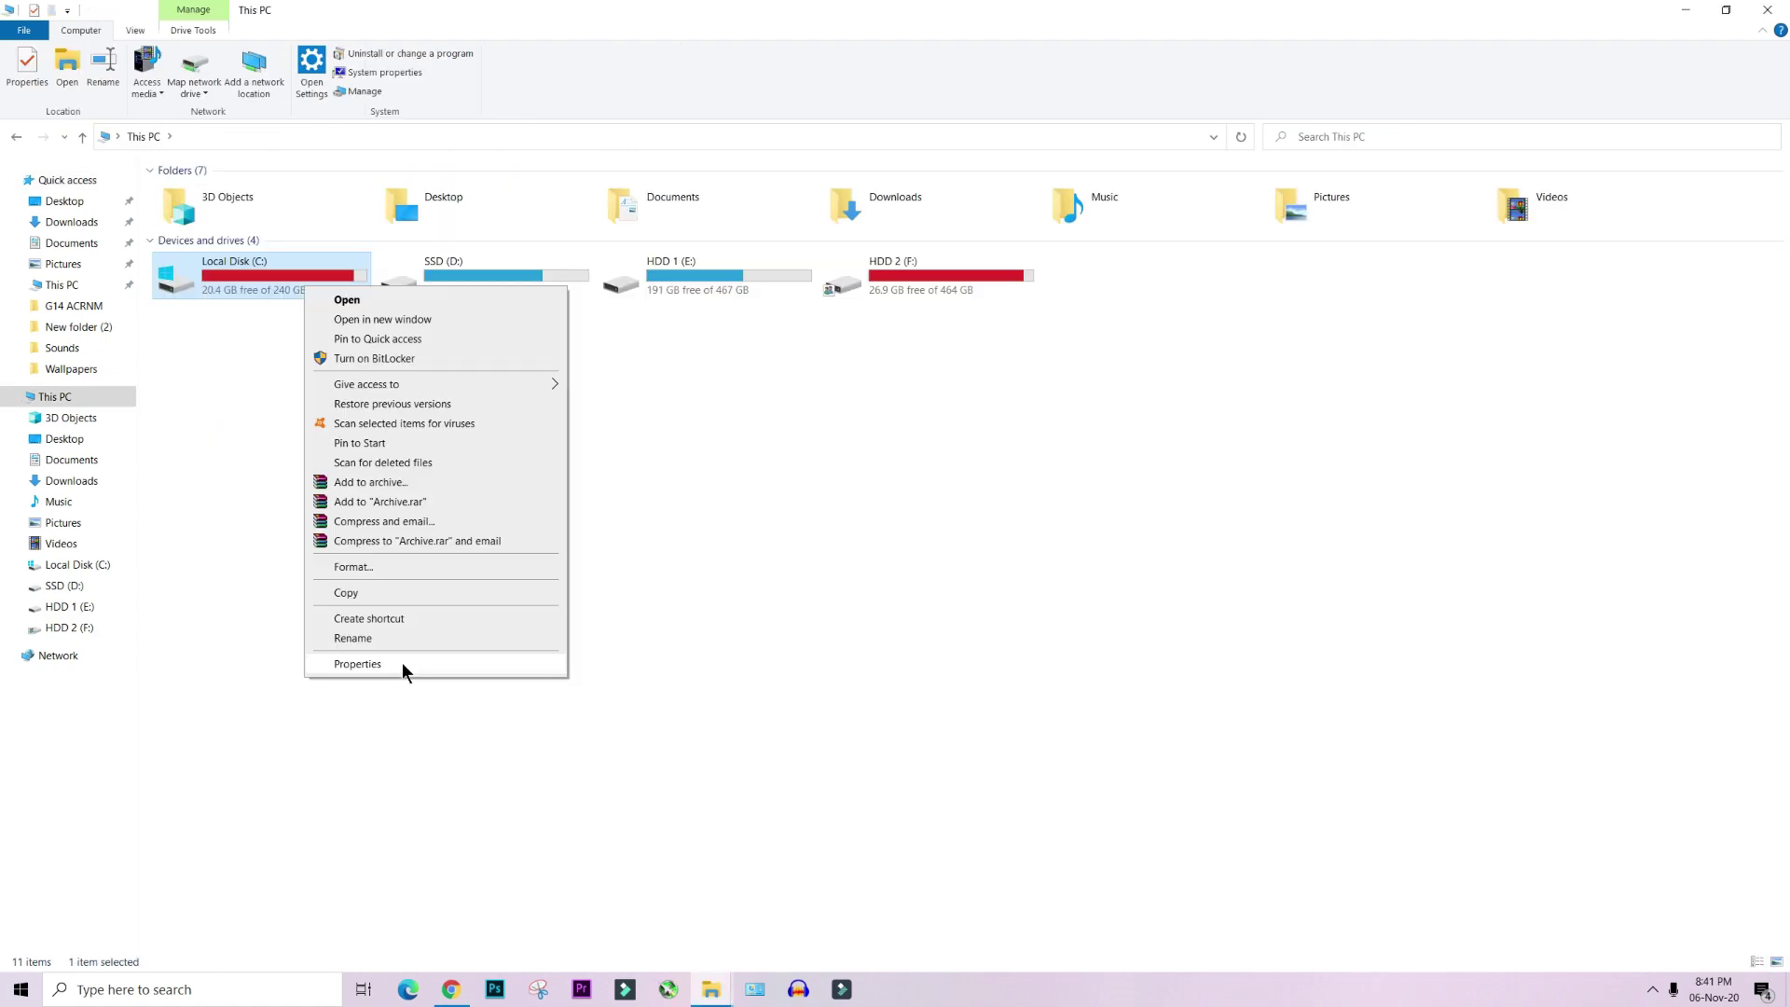
Open Disk Cleanup from the properties of Local Disk (C:) and extend it to system files.
{"action": "left_click", "coordinate": [403, 662]}
{"action": "left_click", "coordinate": [592, 578]}
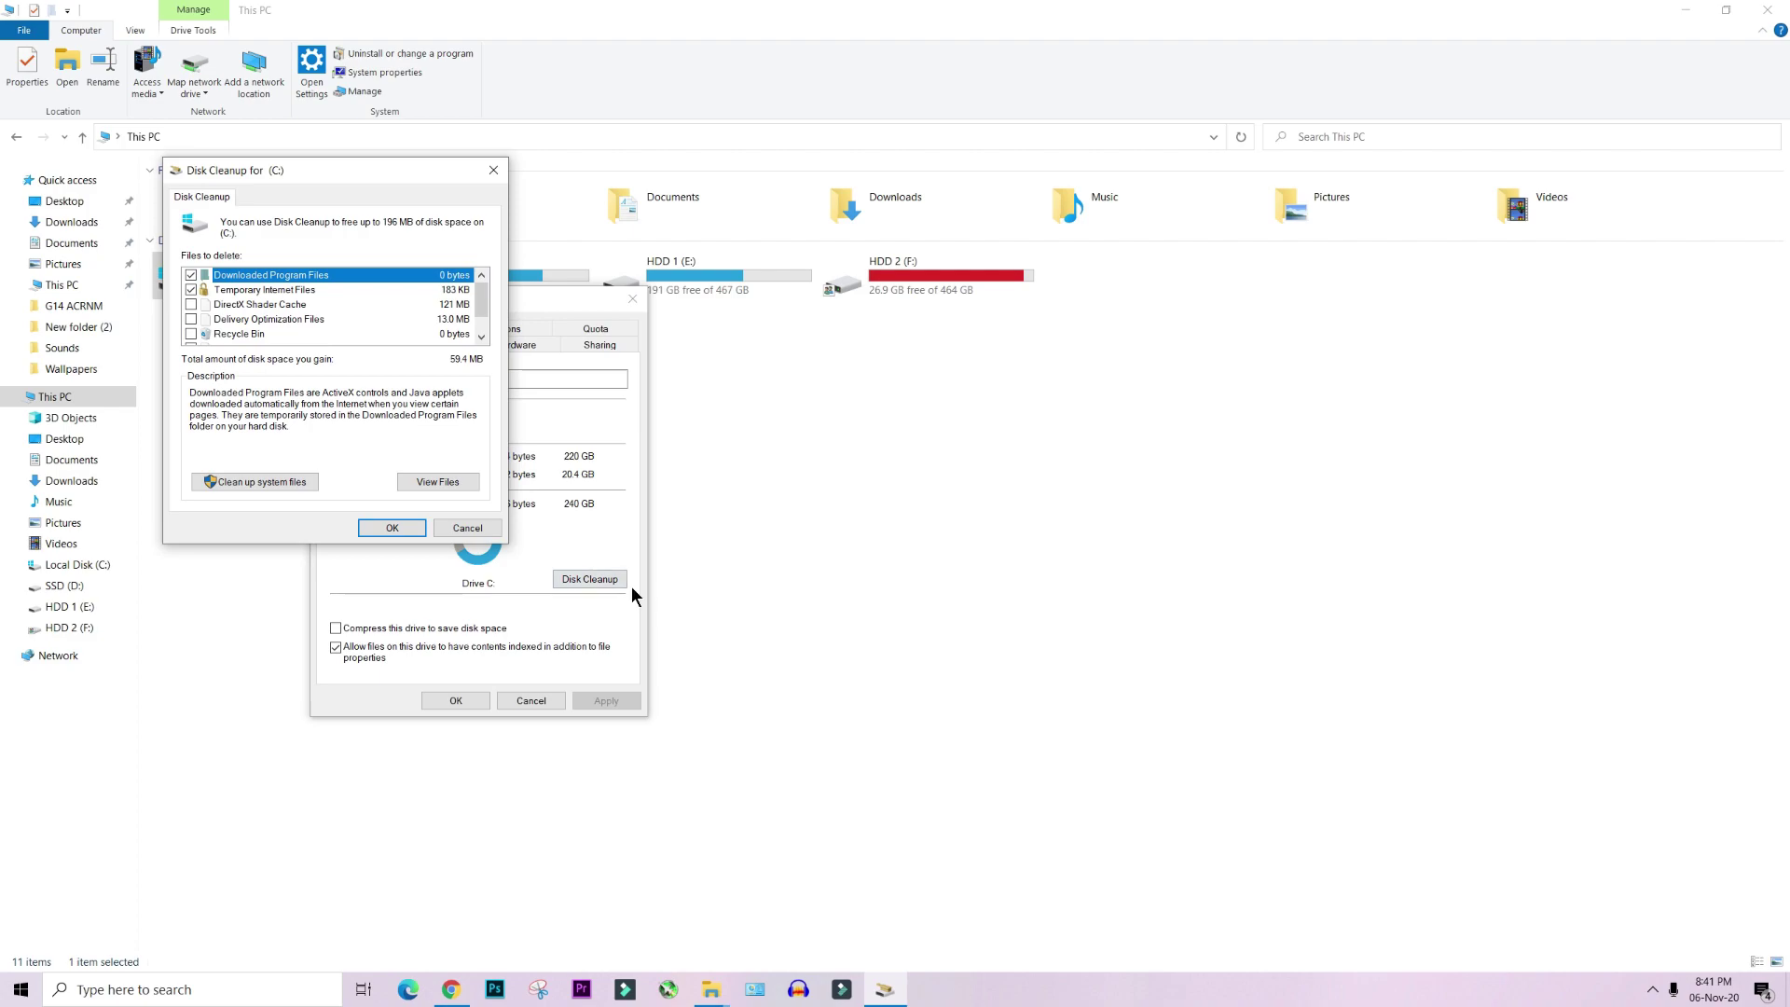
{"action": "left_click", "coordinate": [284, 482]}
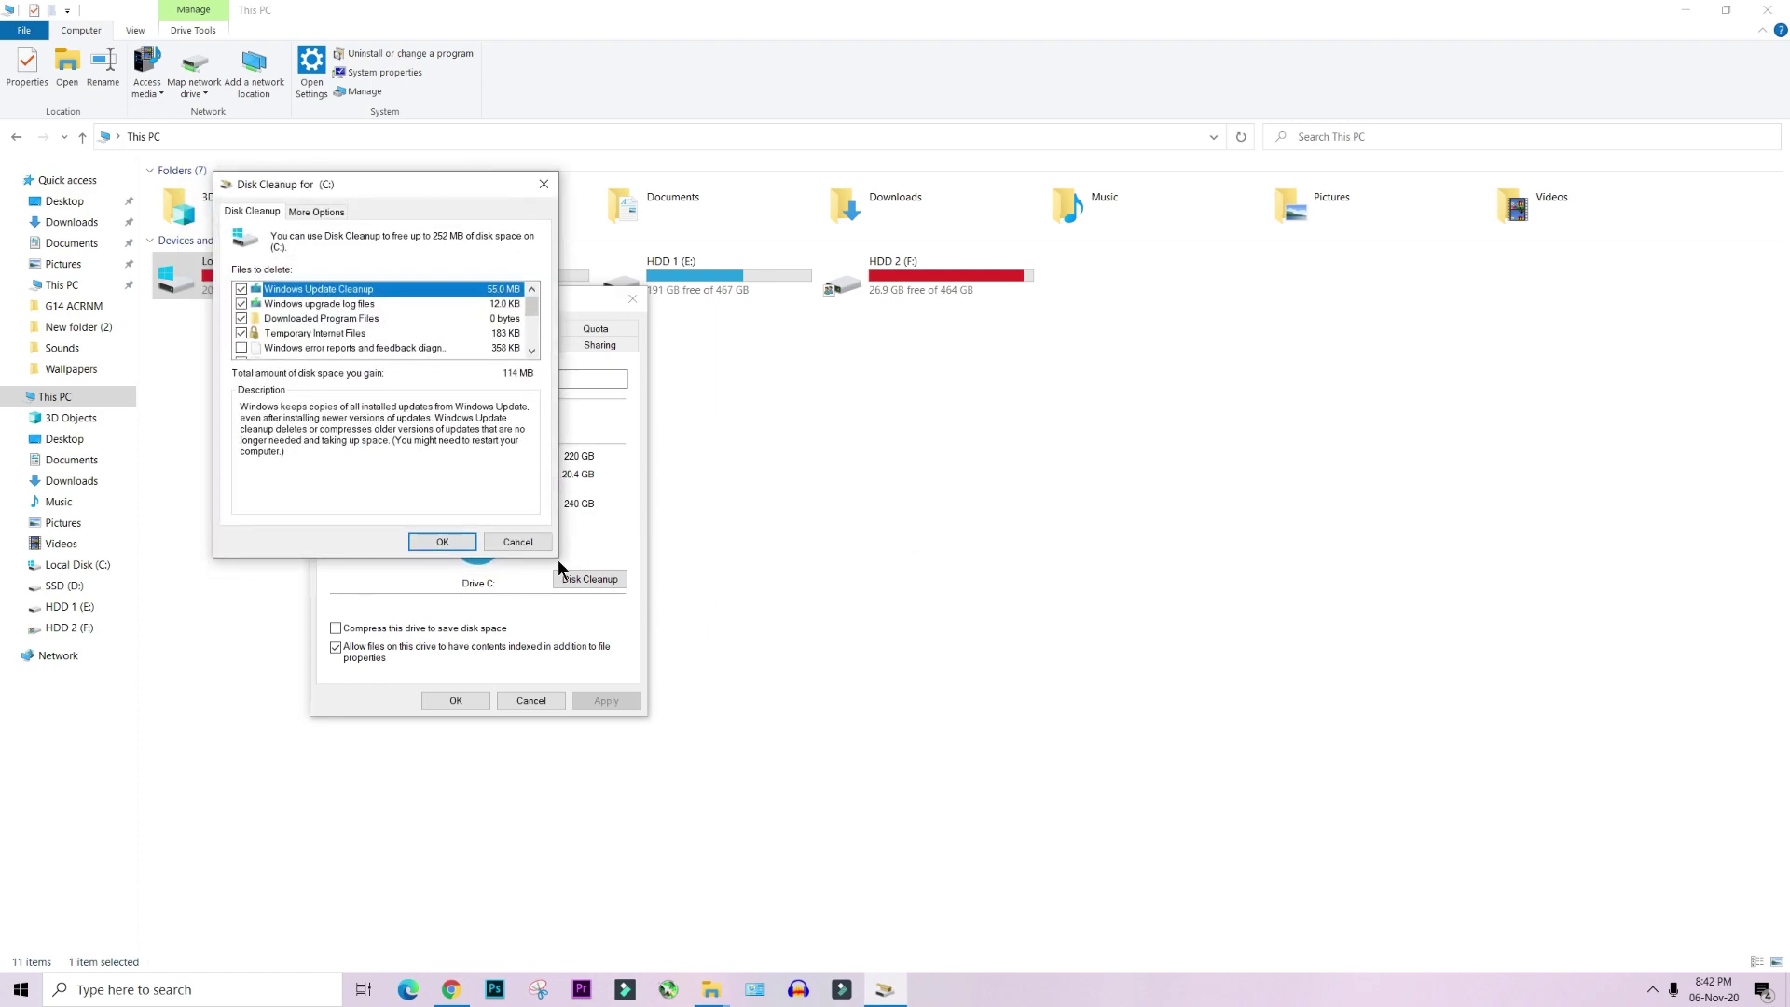
Mark Windows error reports, DirectX Shader Cache and Delivery Optimization Files for cleanup.
{"action": "left_click", "coordinate": [241, 348]}
{"action": "left_click", "coordinate": [531, 351]}
{"action": "left_click", "coordinate": [531, 350]}
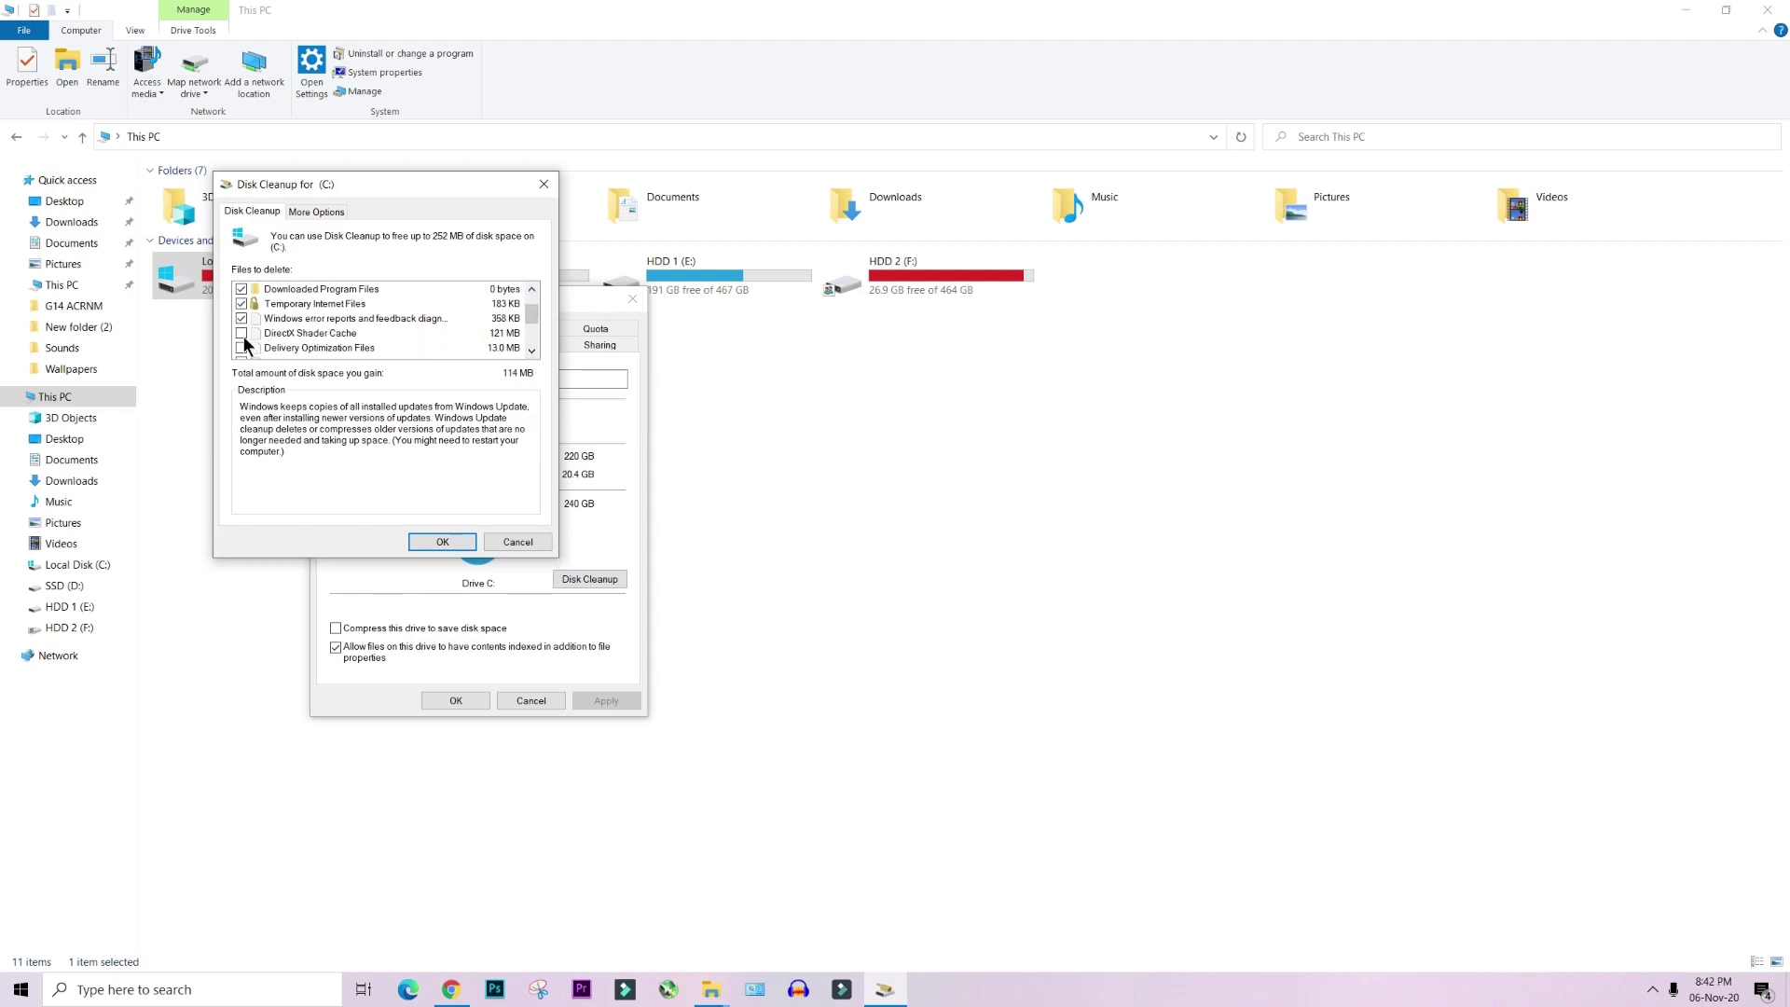
{"action": "left_click", "coordinate": [241, 333]}
{"action": "left_click", "coordinate": [241, 348]}
Mark Language Resource Files, Recycle Bin and Temporary files for cleanup as well.
{"action": "left_click", "coordinate": [532, 351]}
{"action": "left_click", "coordinate": [532, 351]}
{"action": "left_click", "coordinate": [531, 350]}
{"action": "left_click", "coordinate": [531, 351]}
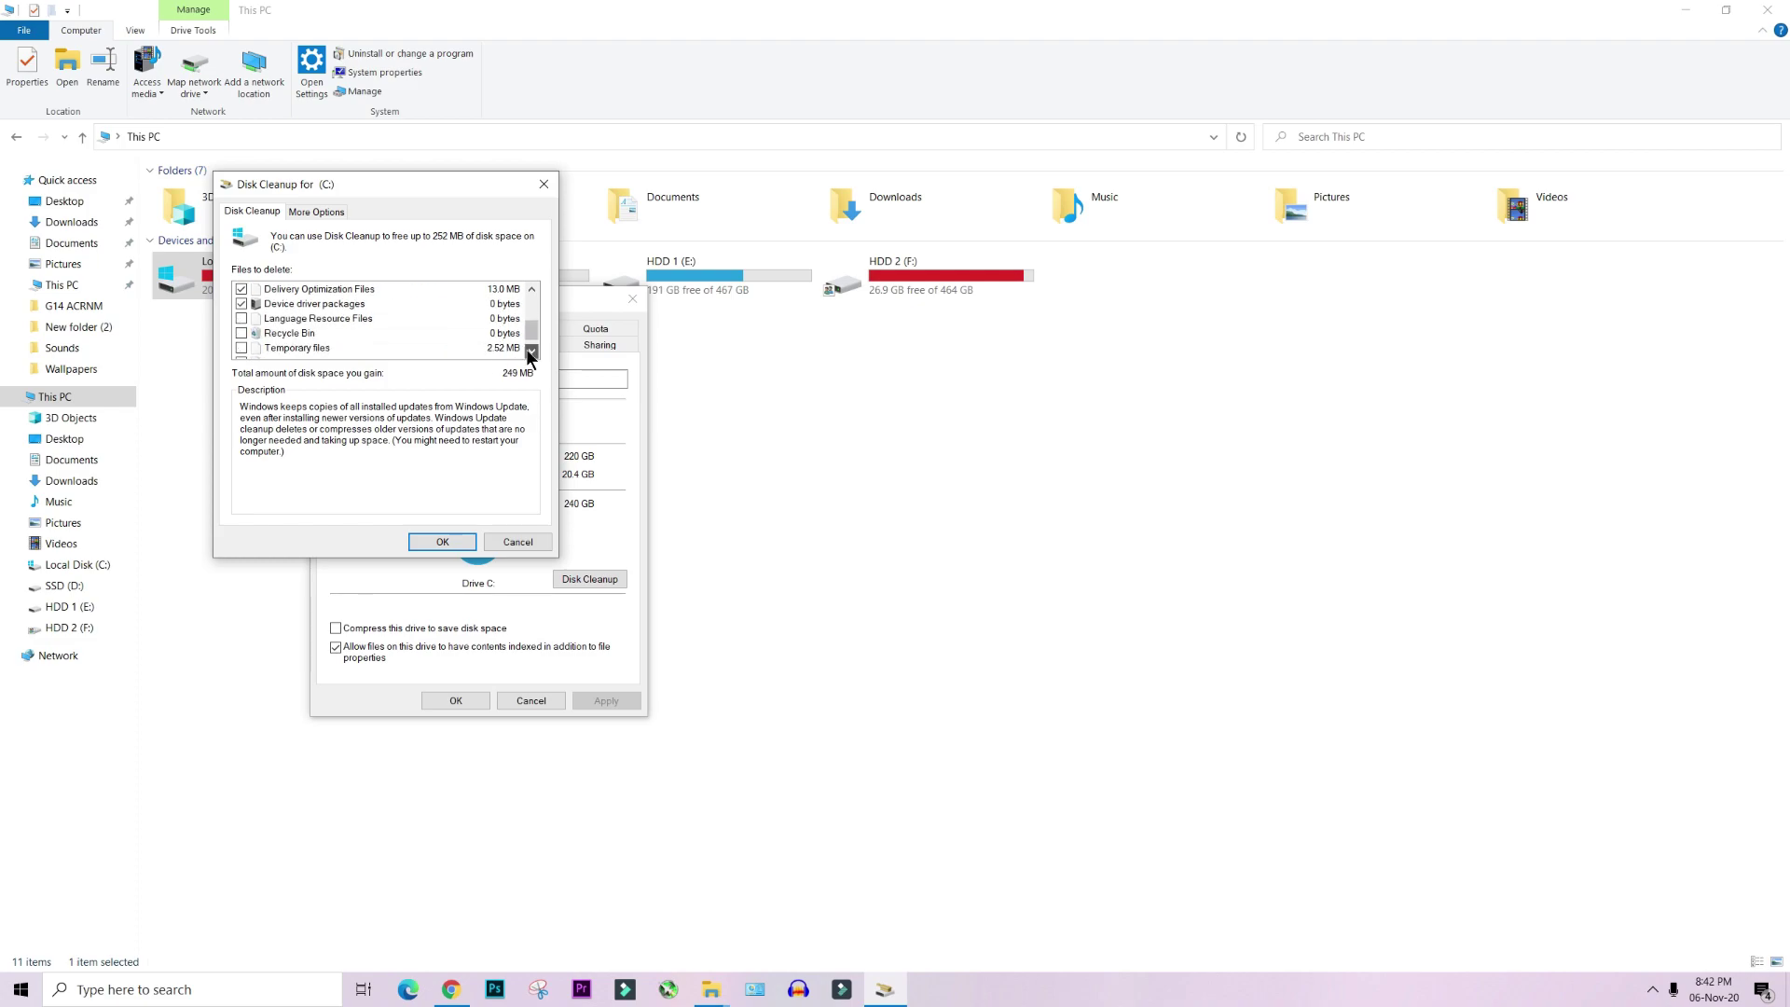
{"action": "left_click", "coordinate": [241, 318]}
{"action": "left_click", "coordinate": [240, 333]}
{"action": "left_click", "coordinate": [241, 347]}
{"action": "left_click", "coordinate": [531, 350]}
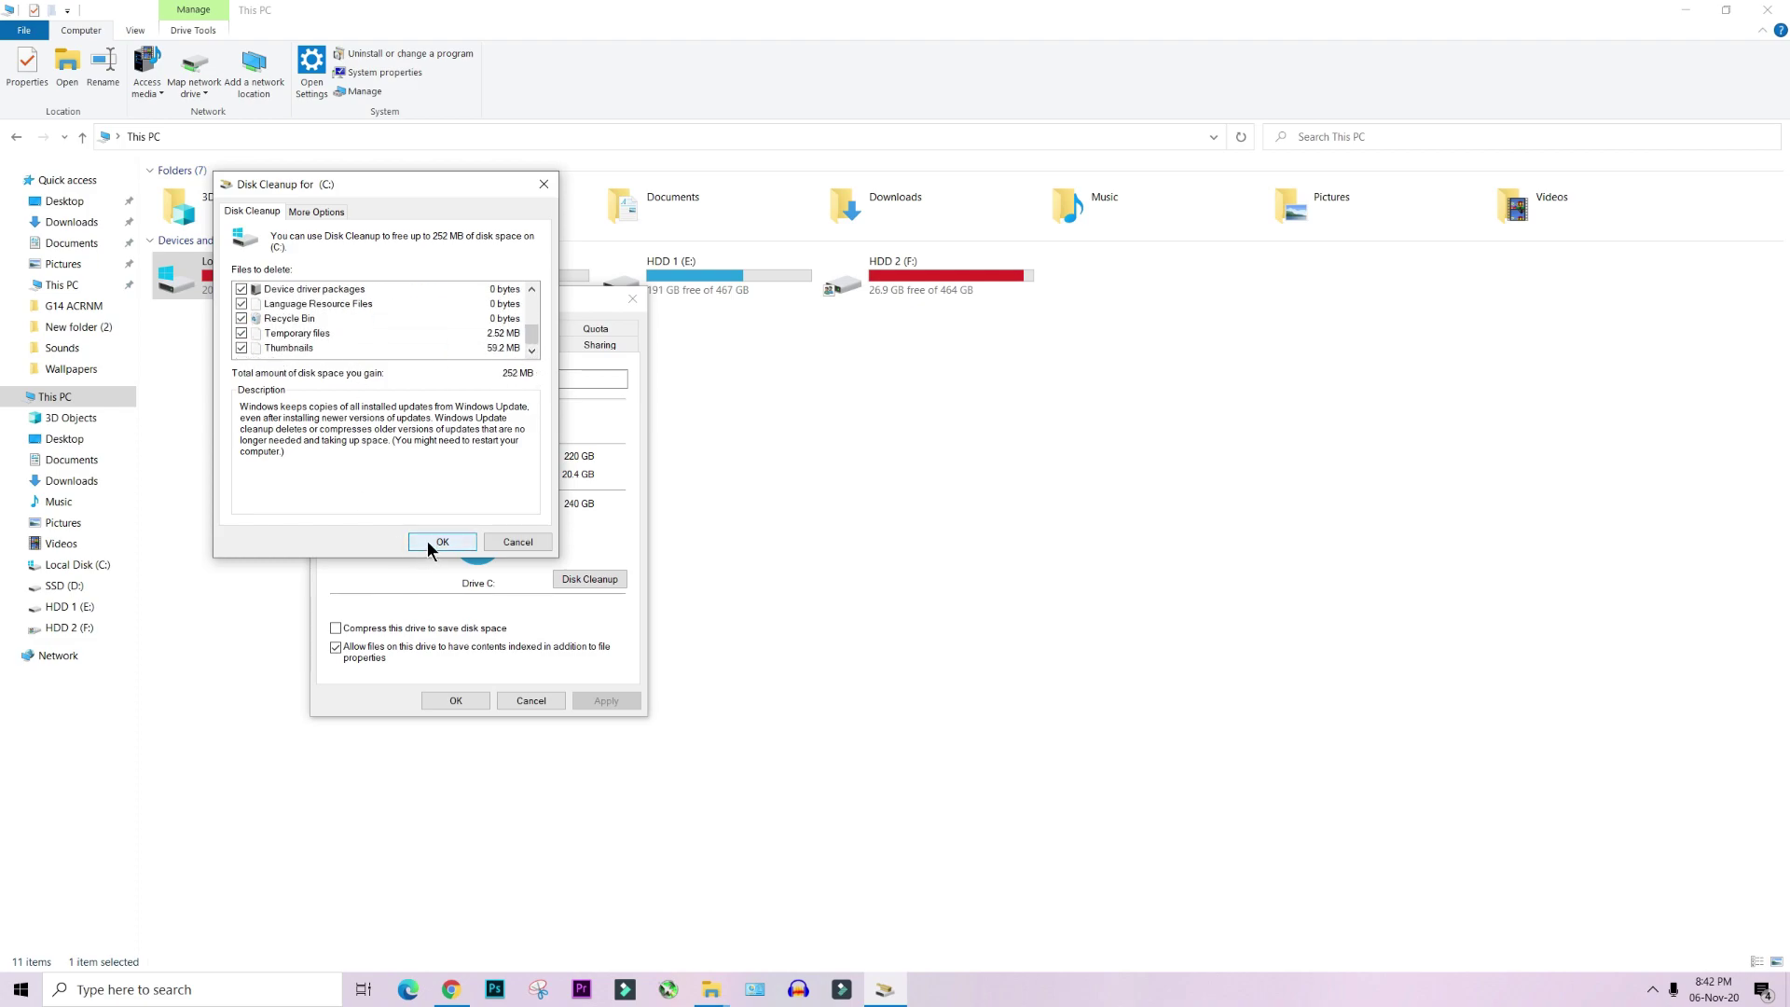
Review the marked cleanup categories, start Disk Cleanup and agree to permanently delete the files.
{"action": "scroll", "coordinate": [533, 330], "scroll_direction": "up", "scroll_amount": 3}
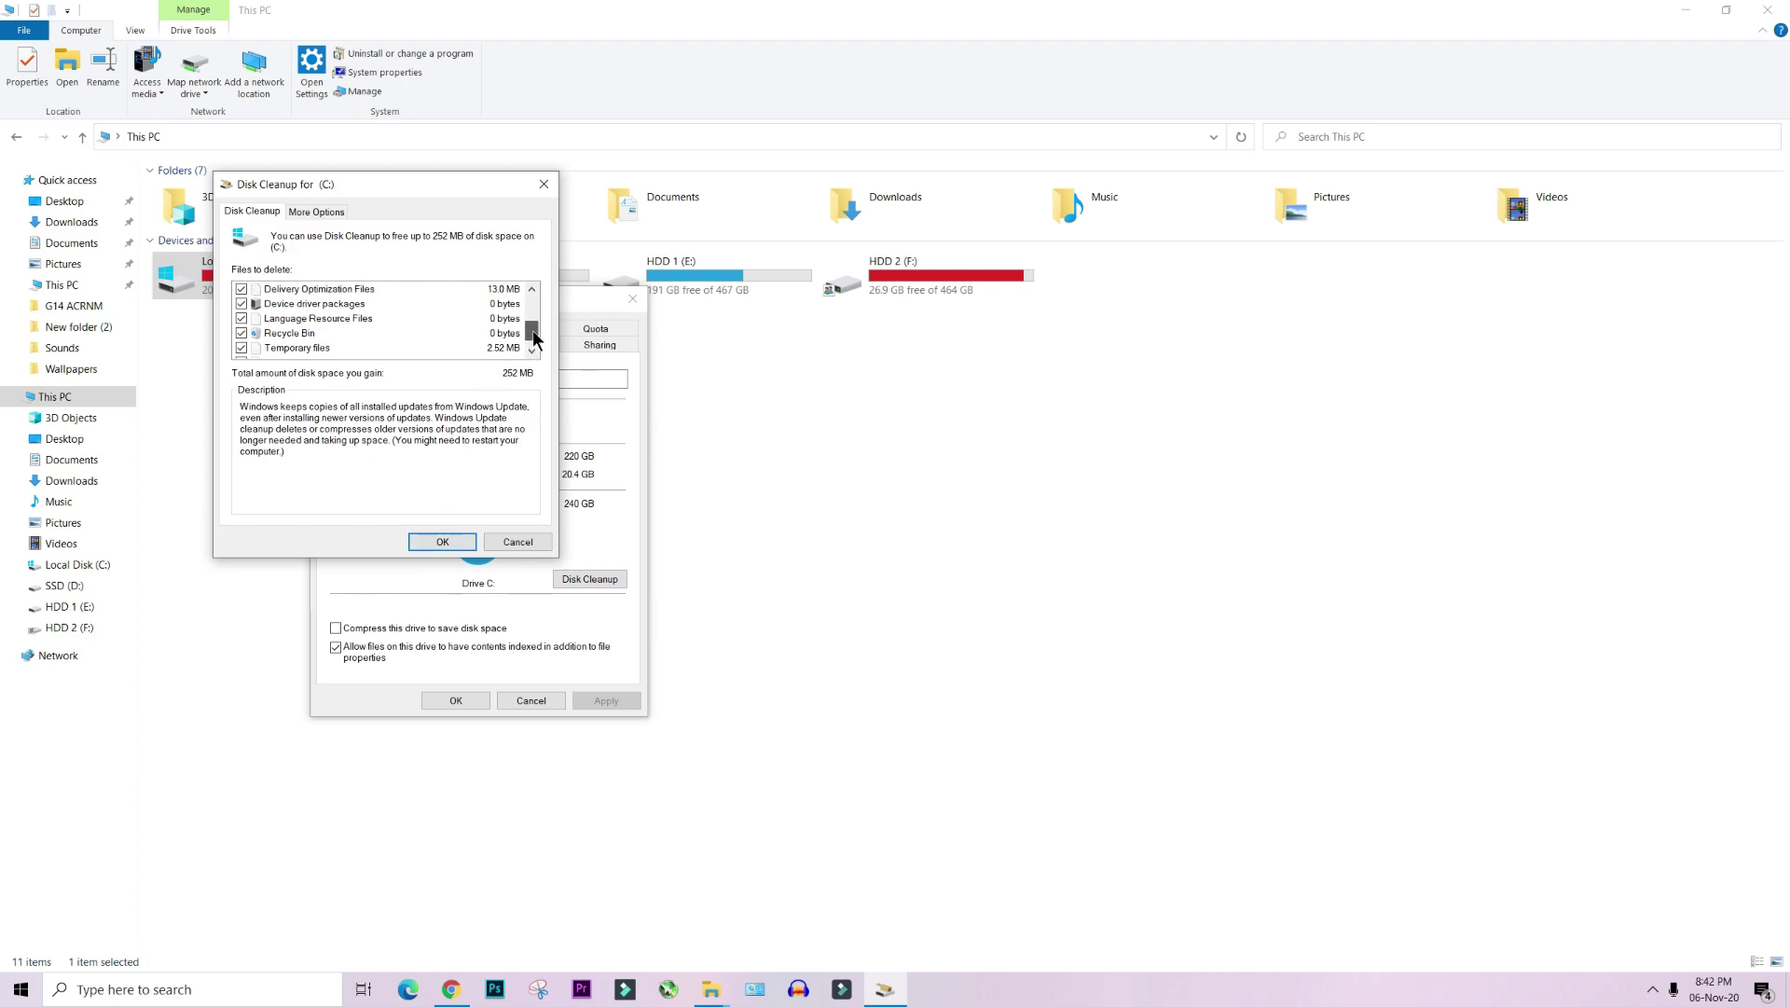
{"action": "left_click", "coordinate": [457, 540]}
{"action": "left_click", "coordinate": [924, 506]}
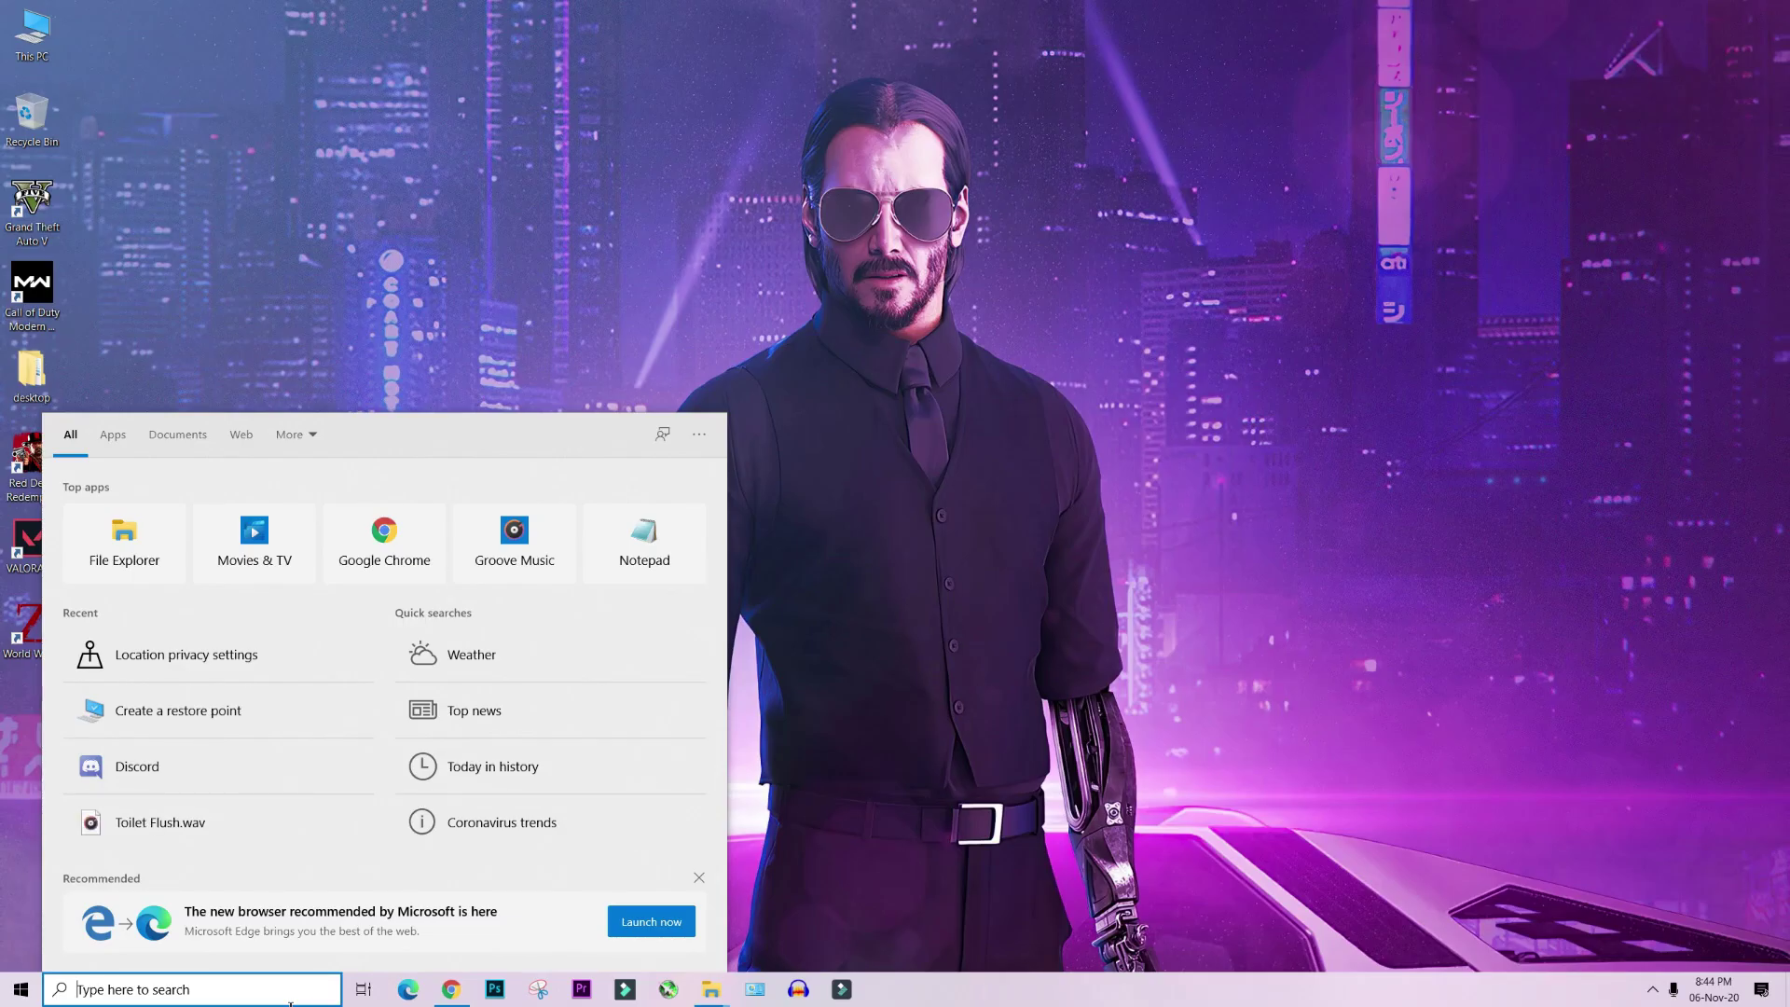
Find the restore point settings with the search term "restore" and open the protection configuration of Local Disk (C:).
{"action": "type", "text": "restore"}
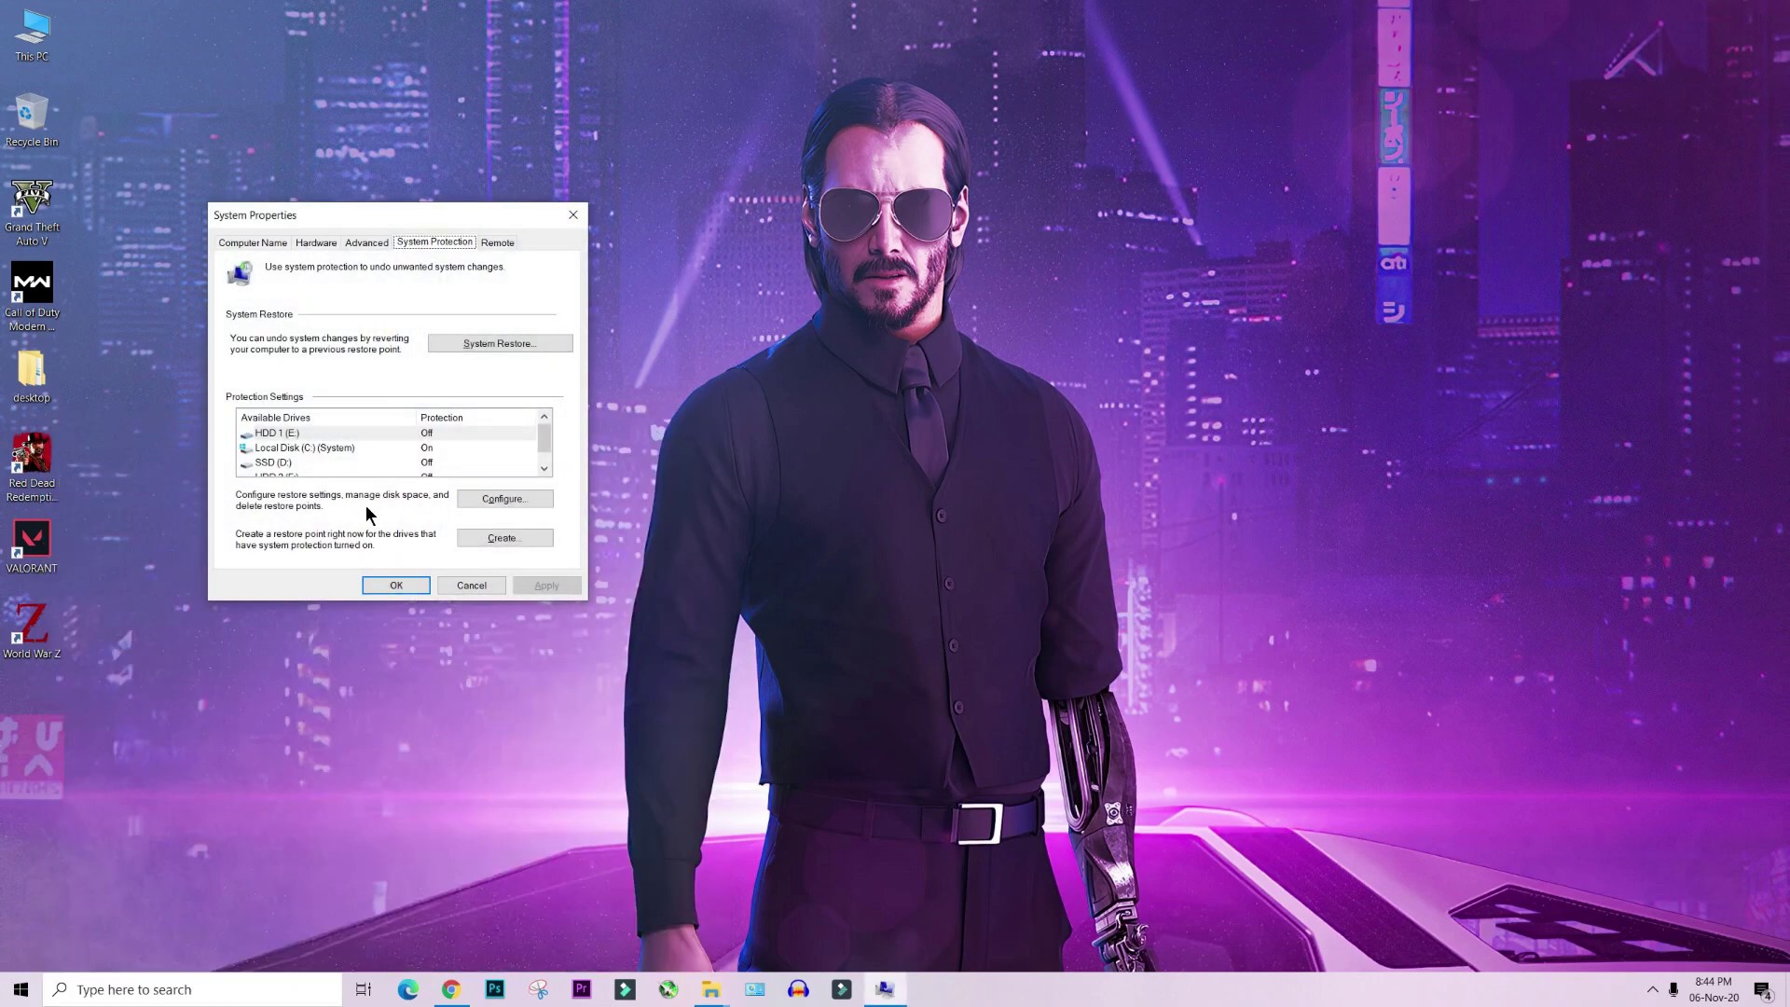
{"action": "left_click", "coordinate": [317, 446]}
{"action": "left_click", "coordinate": [495, 504]}
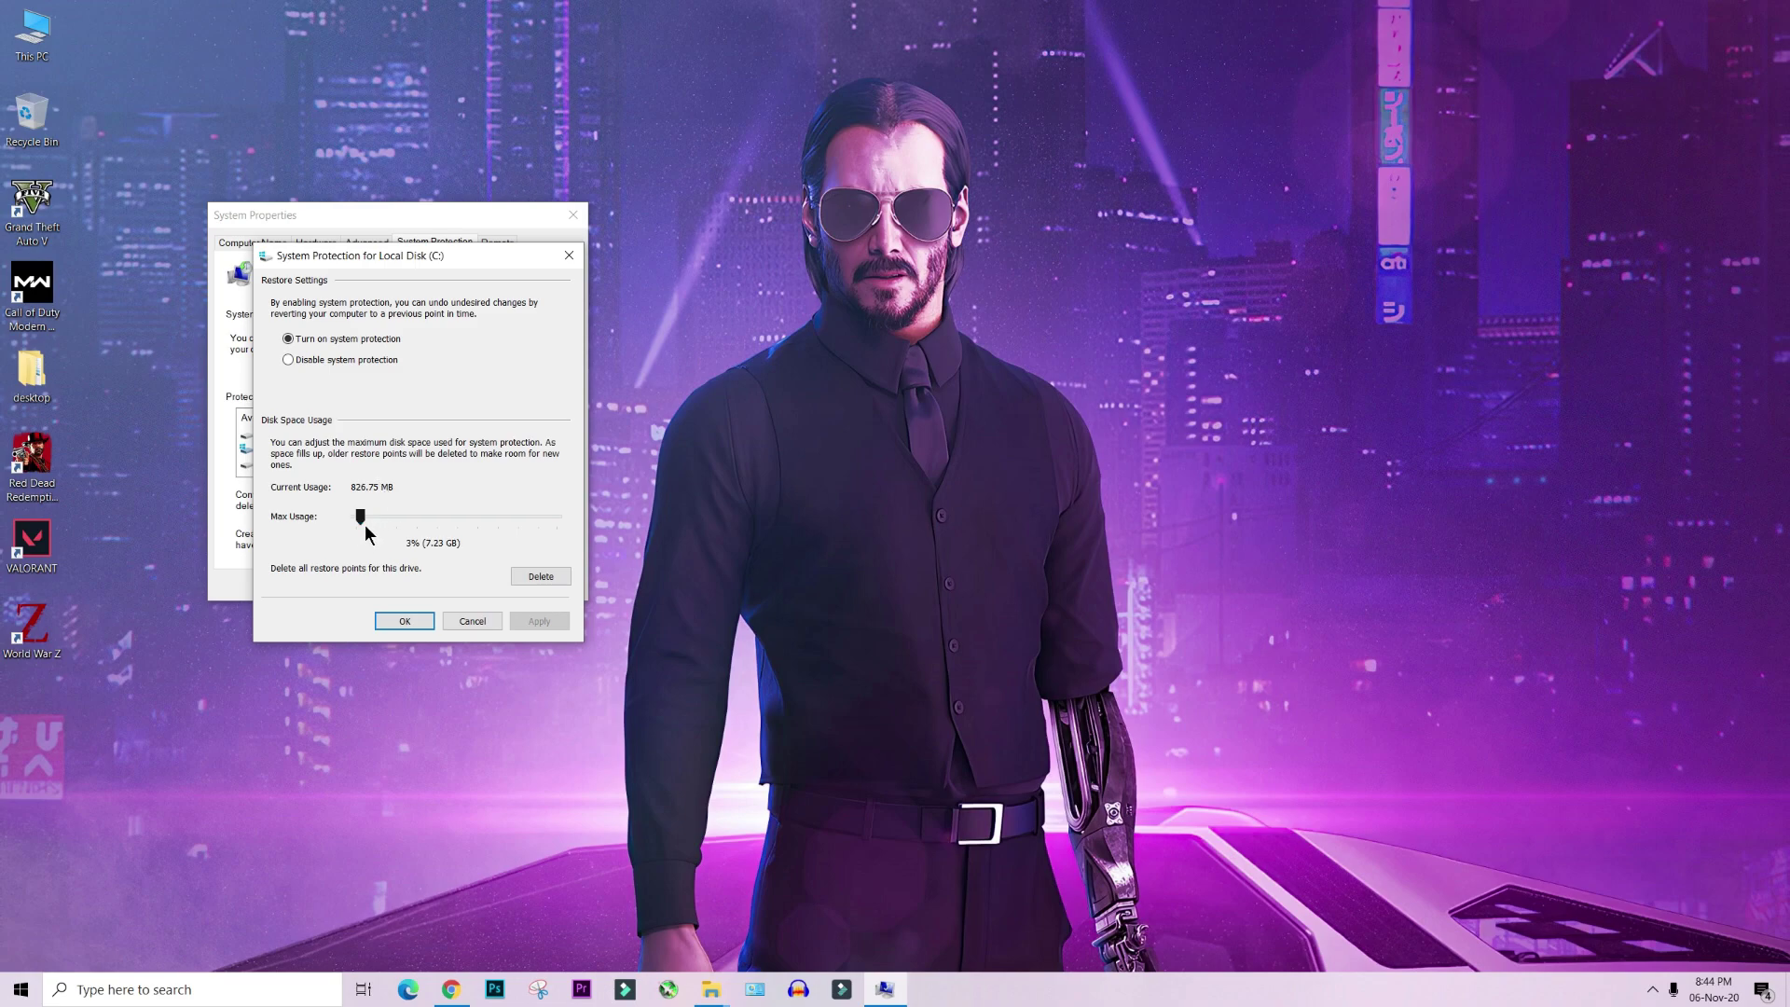
Delete all restore points of Local Disk (C:) and close its protection configuration.
{"action": "left_click", "coordinate": [550, 578]}
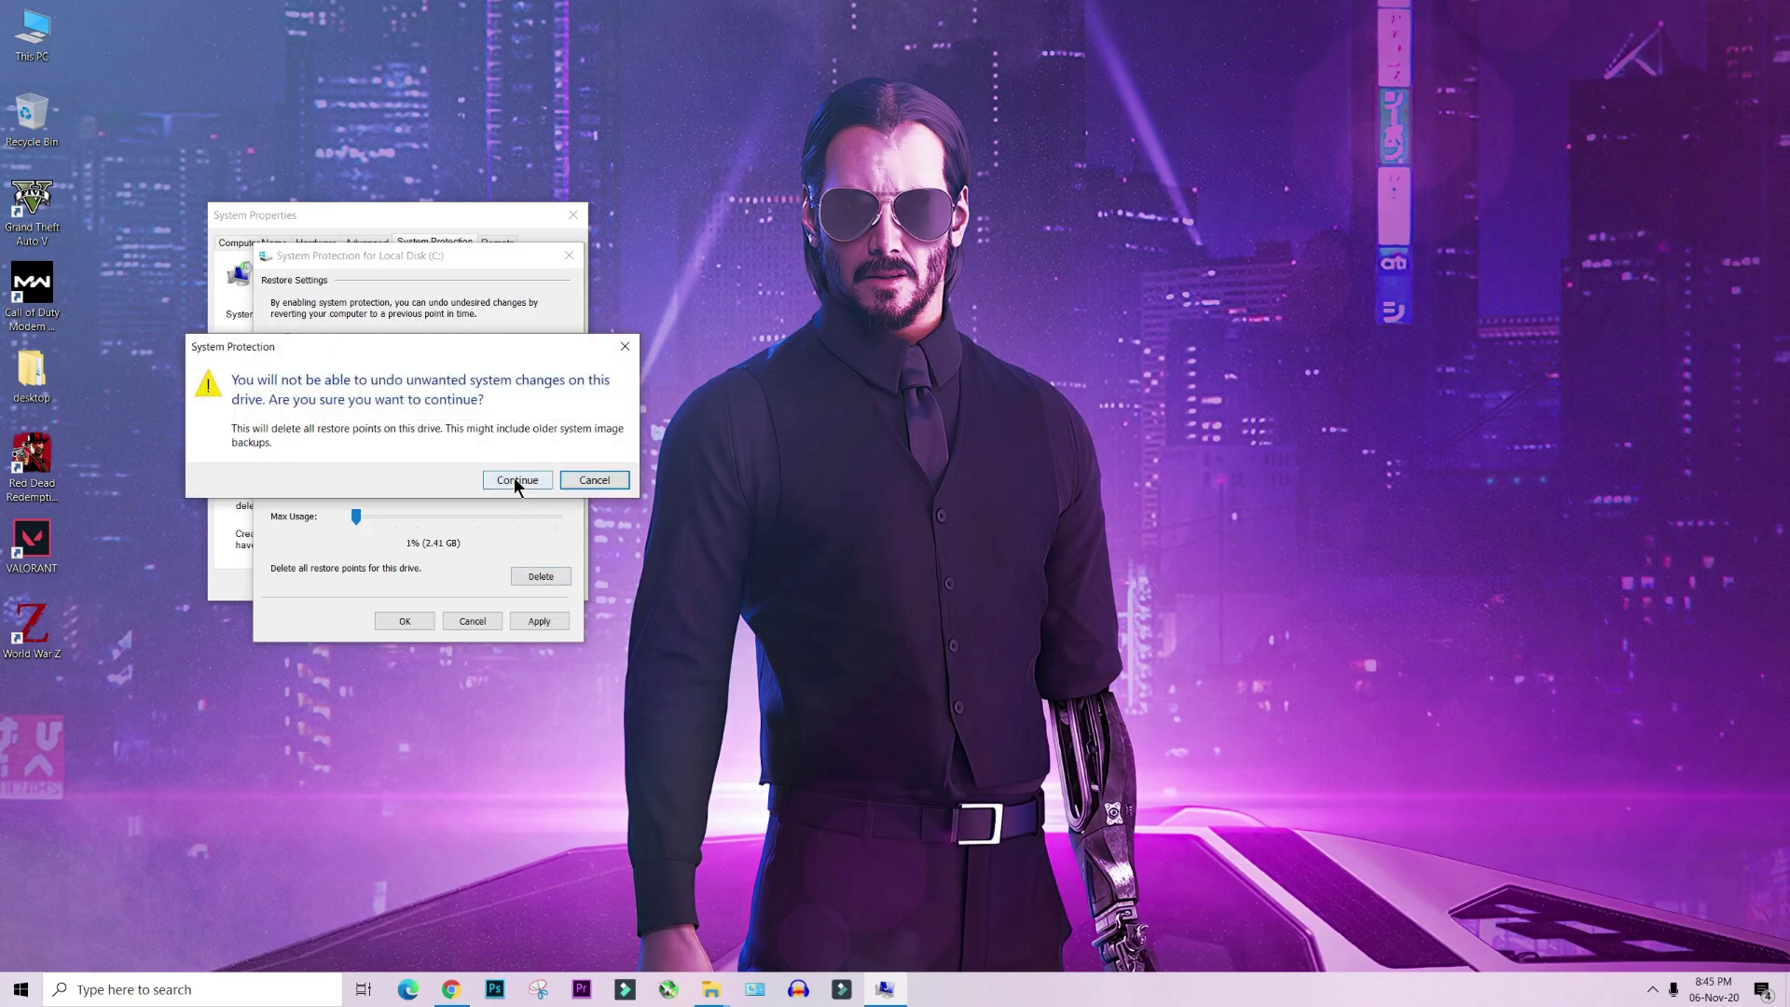
{"action": "left_click", "coordinate": [516, 480]}
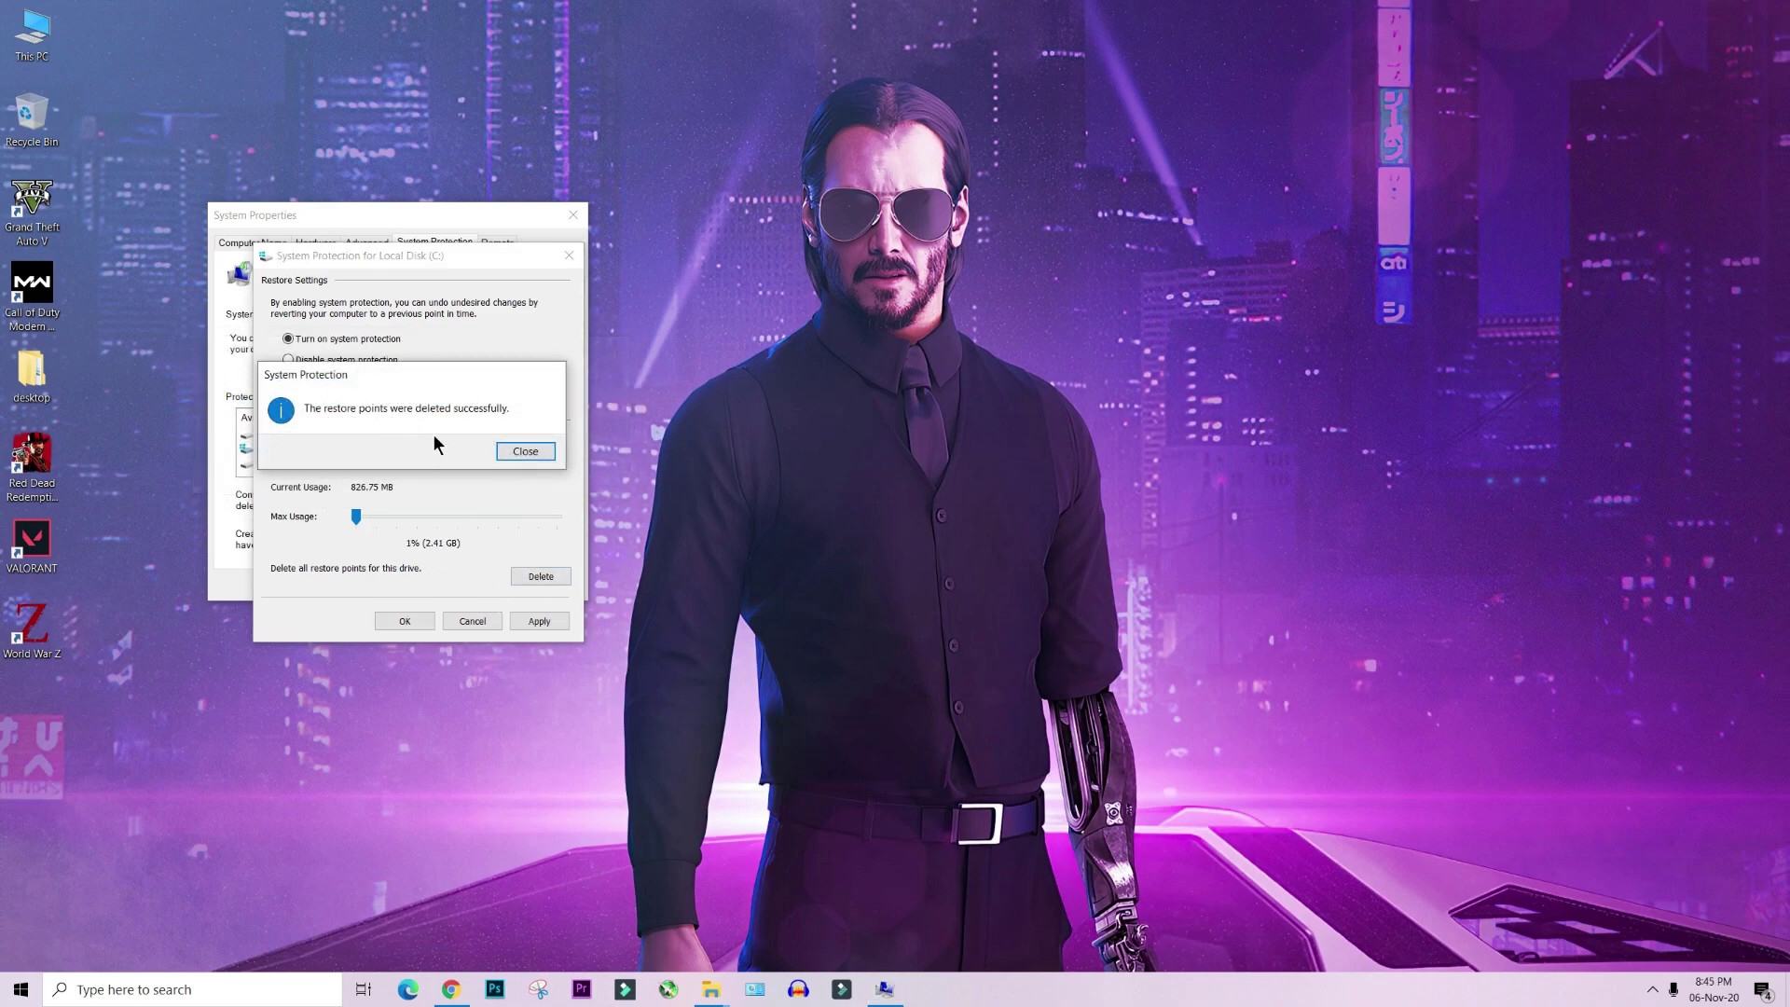
{"action": "left_click", "coordinate": [521, 449]}
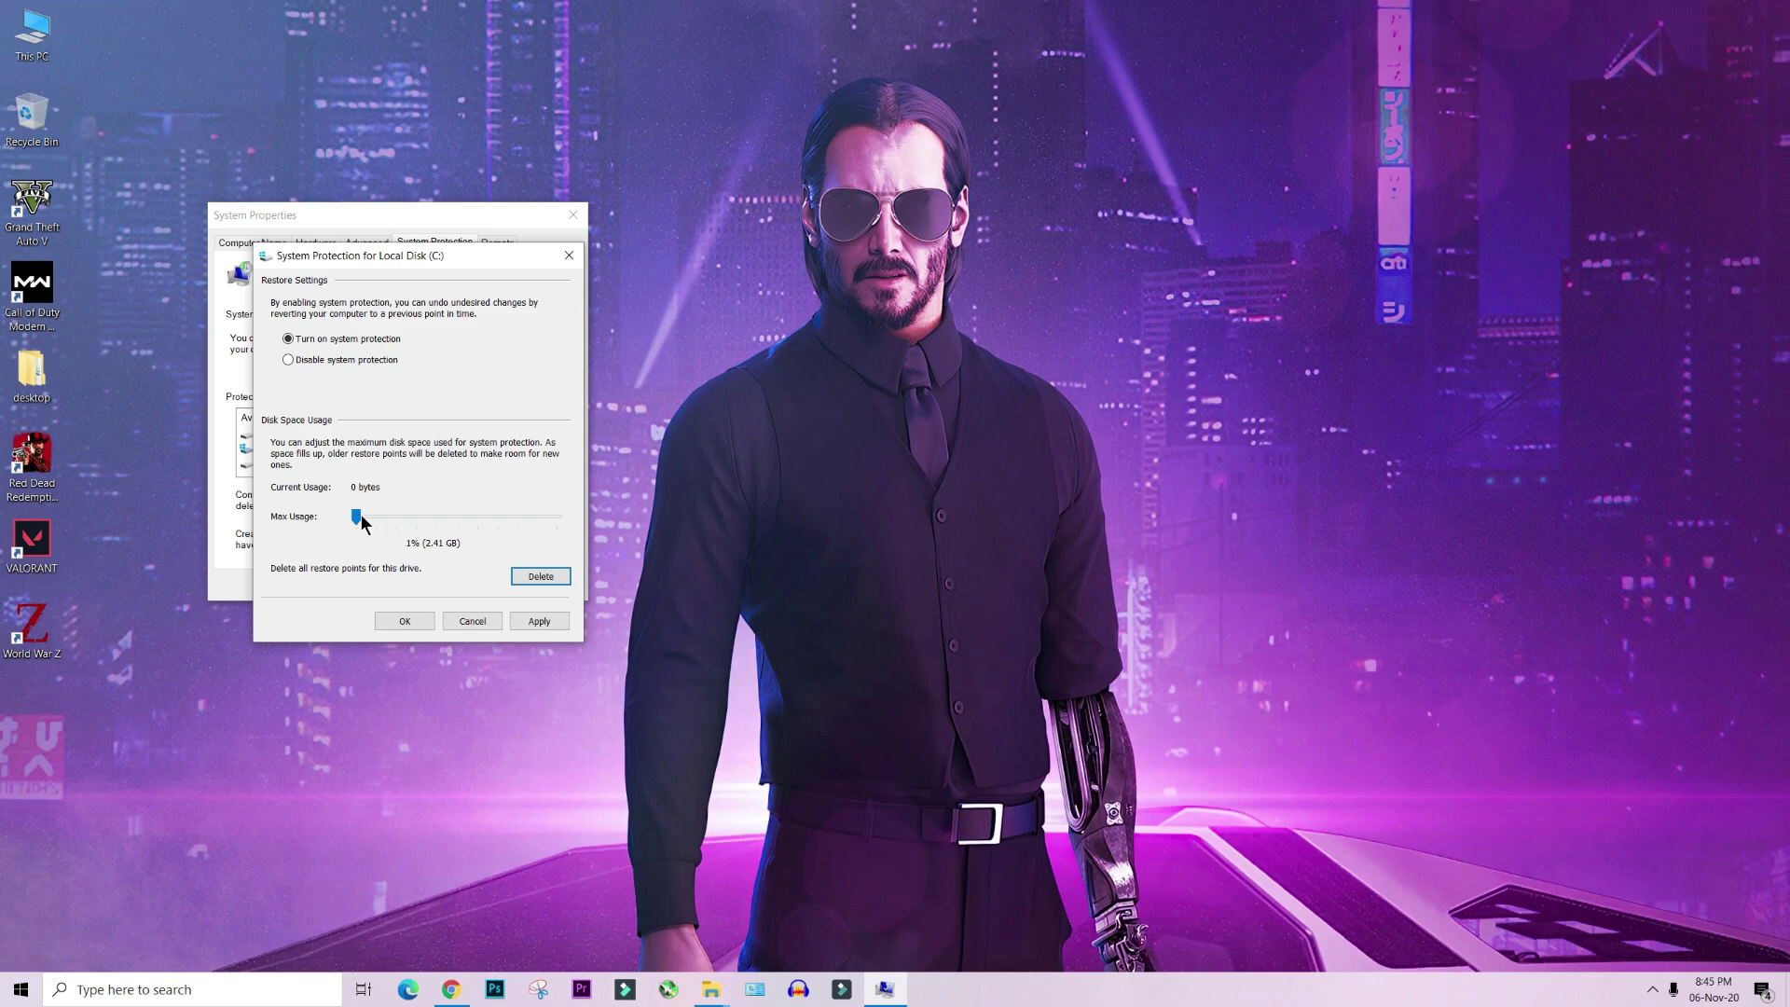
{"action": "key", "text": "Escape"}
Create a new restore point with the description 06-Nov-2020.
{"action": "left_click", "coordinate": [522, 537]}
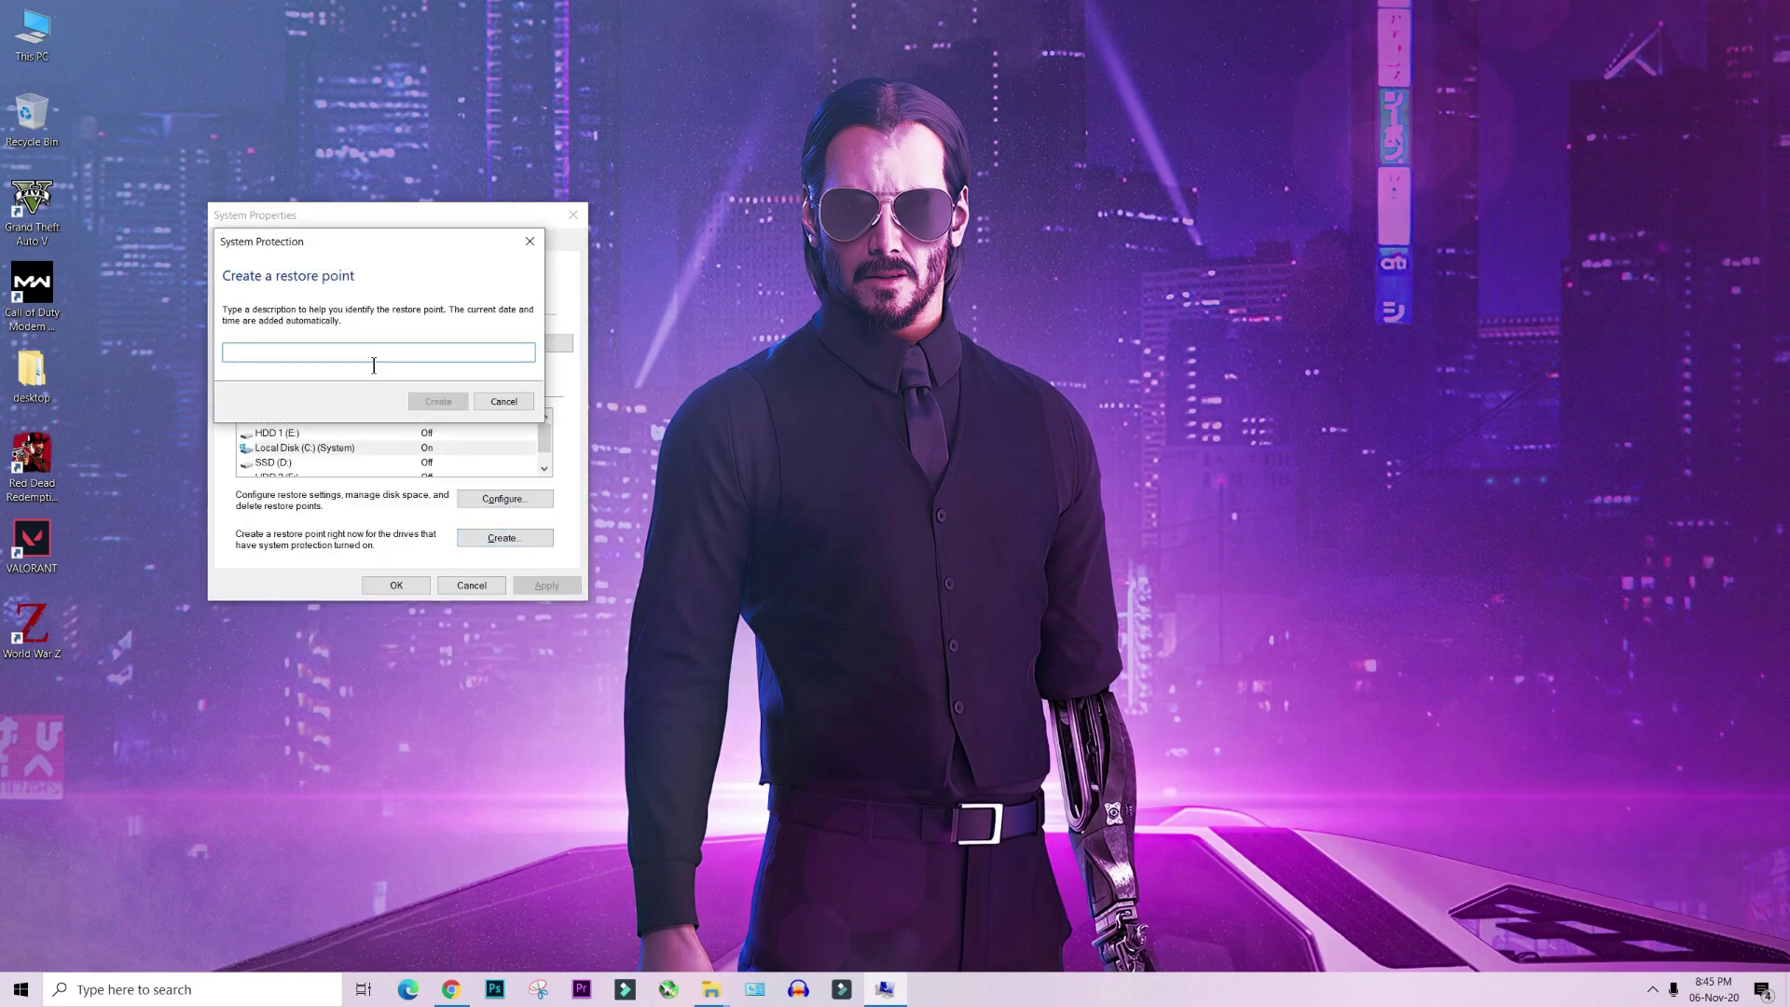
{"action": "type", "text": "06-Nov-2020"}
{"action": "left_click", "coordinate": [446, 407]}
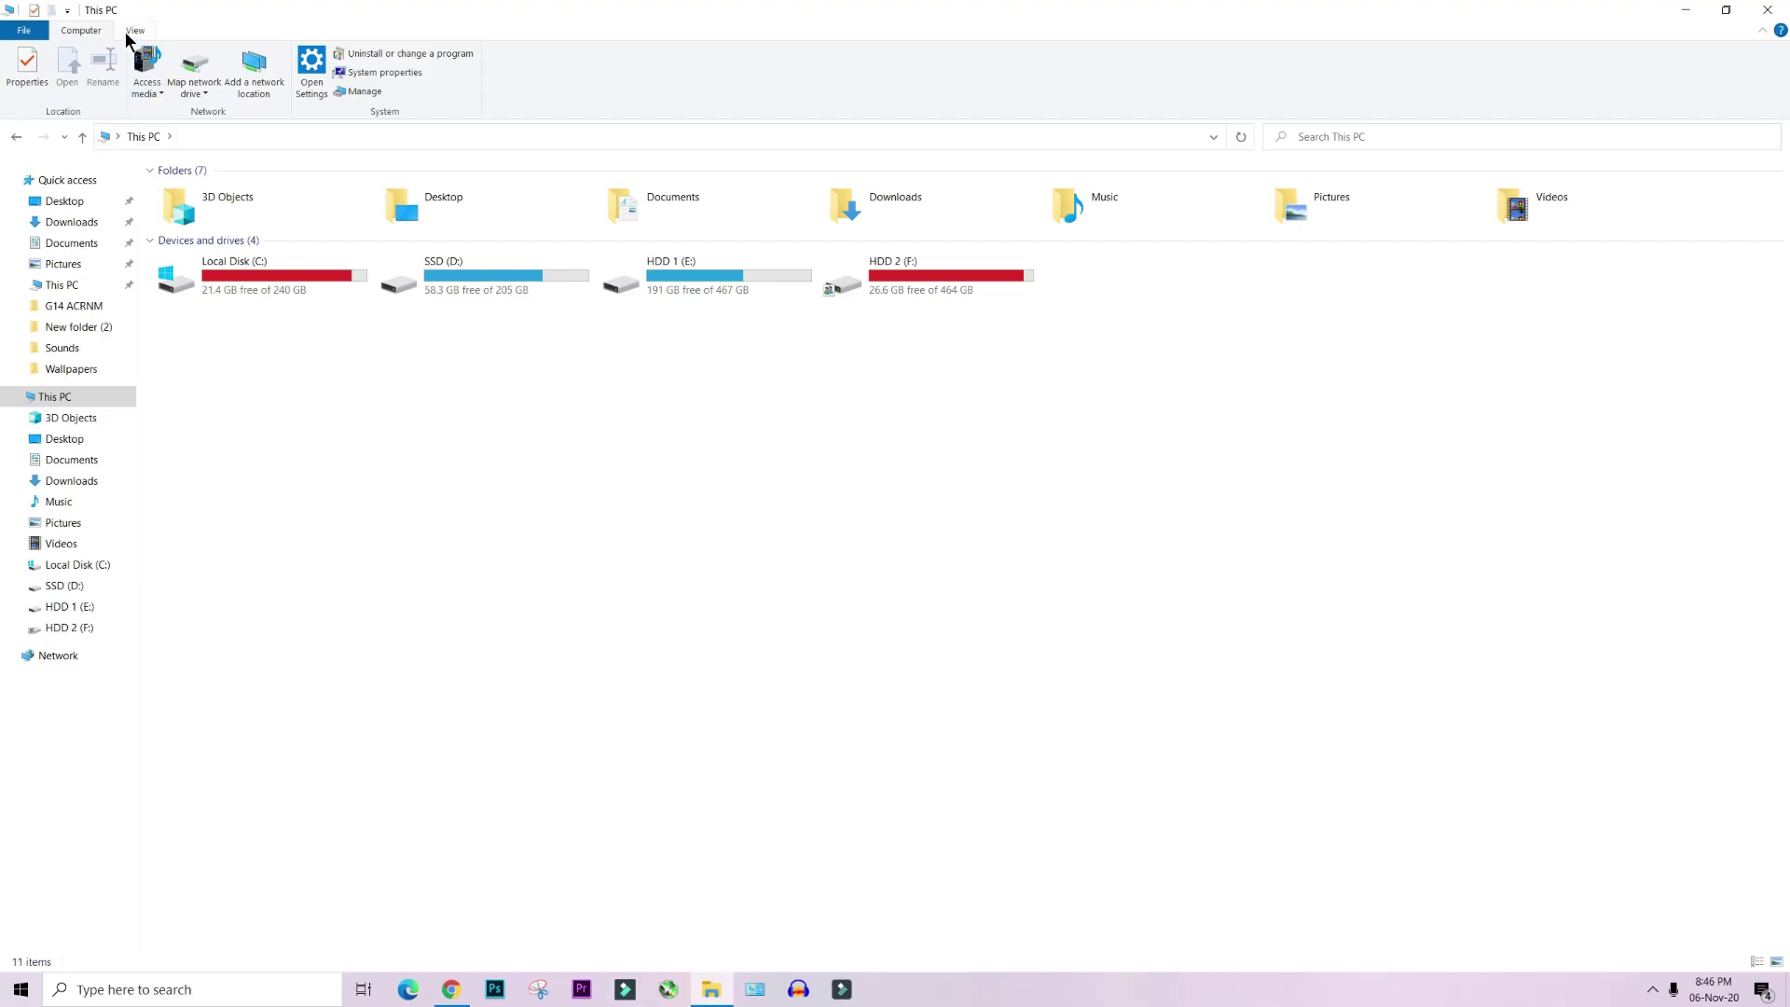
Clear the File Explorer history in the general Folder Options.
{"action": "left_click", "coordinate": [131, 30]}
{"action": "left_click", "coordinate": [780, 78]}
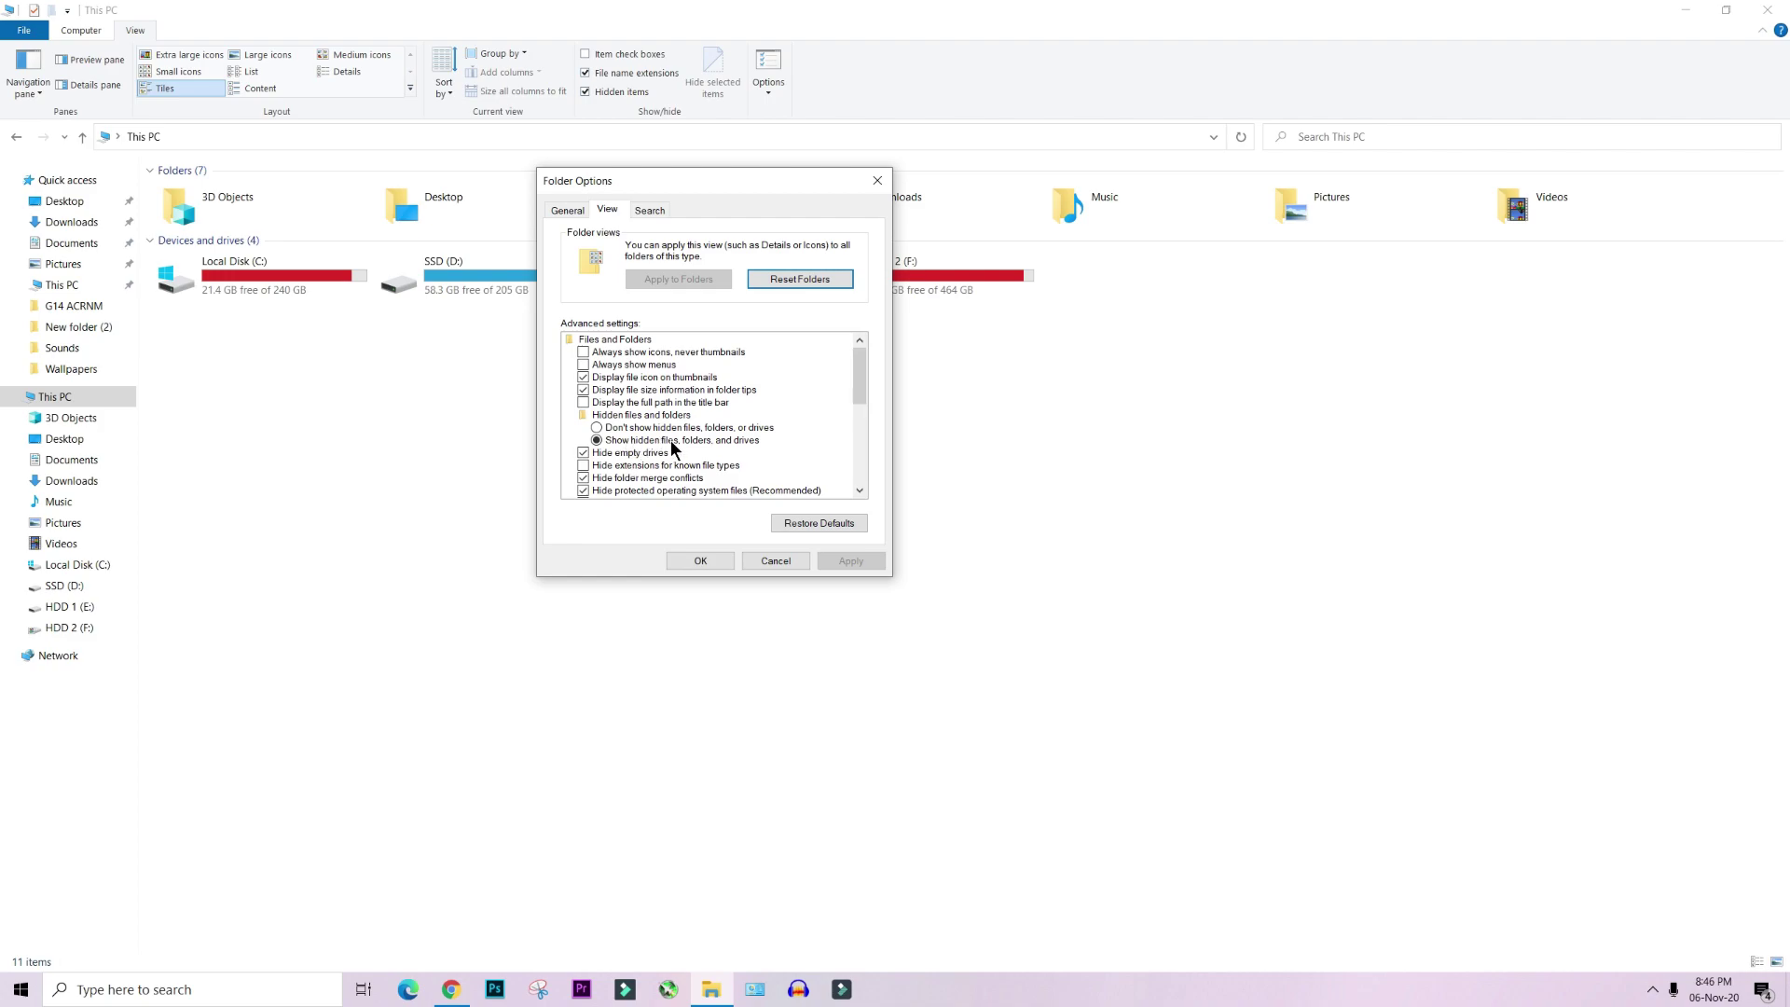
{"action": "left_click", "coordinate": [567, 213]}
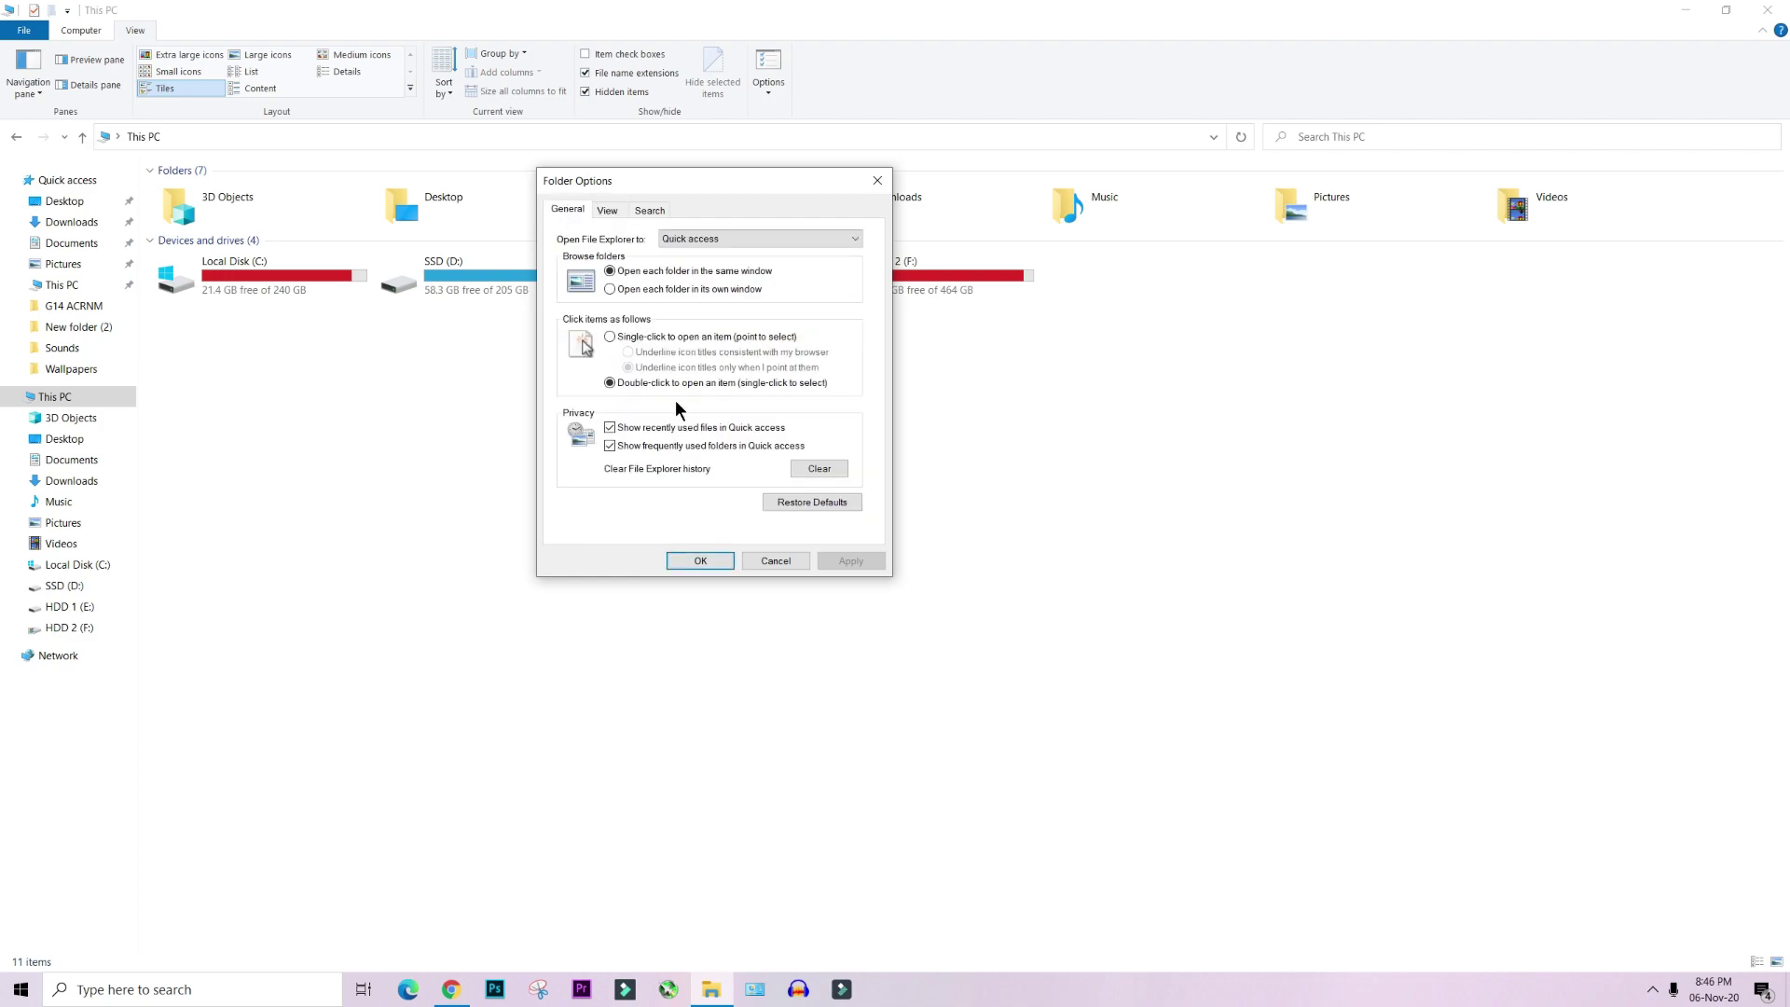
{"action": "left_click", "coordinate": [793, 469]}
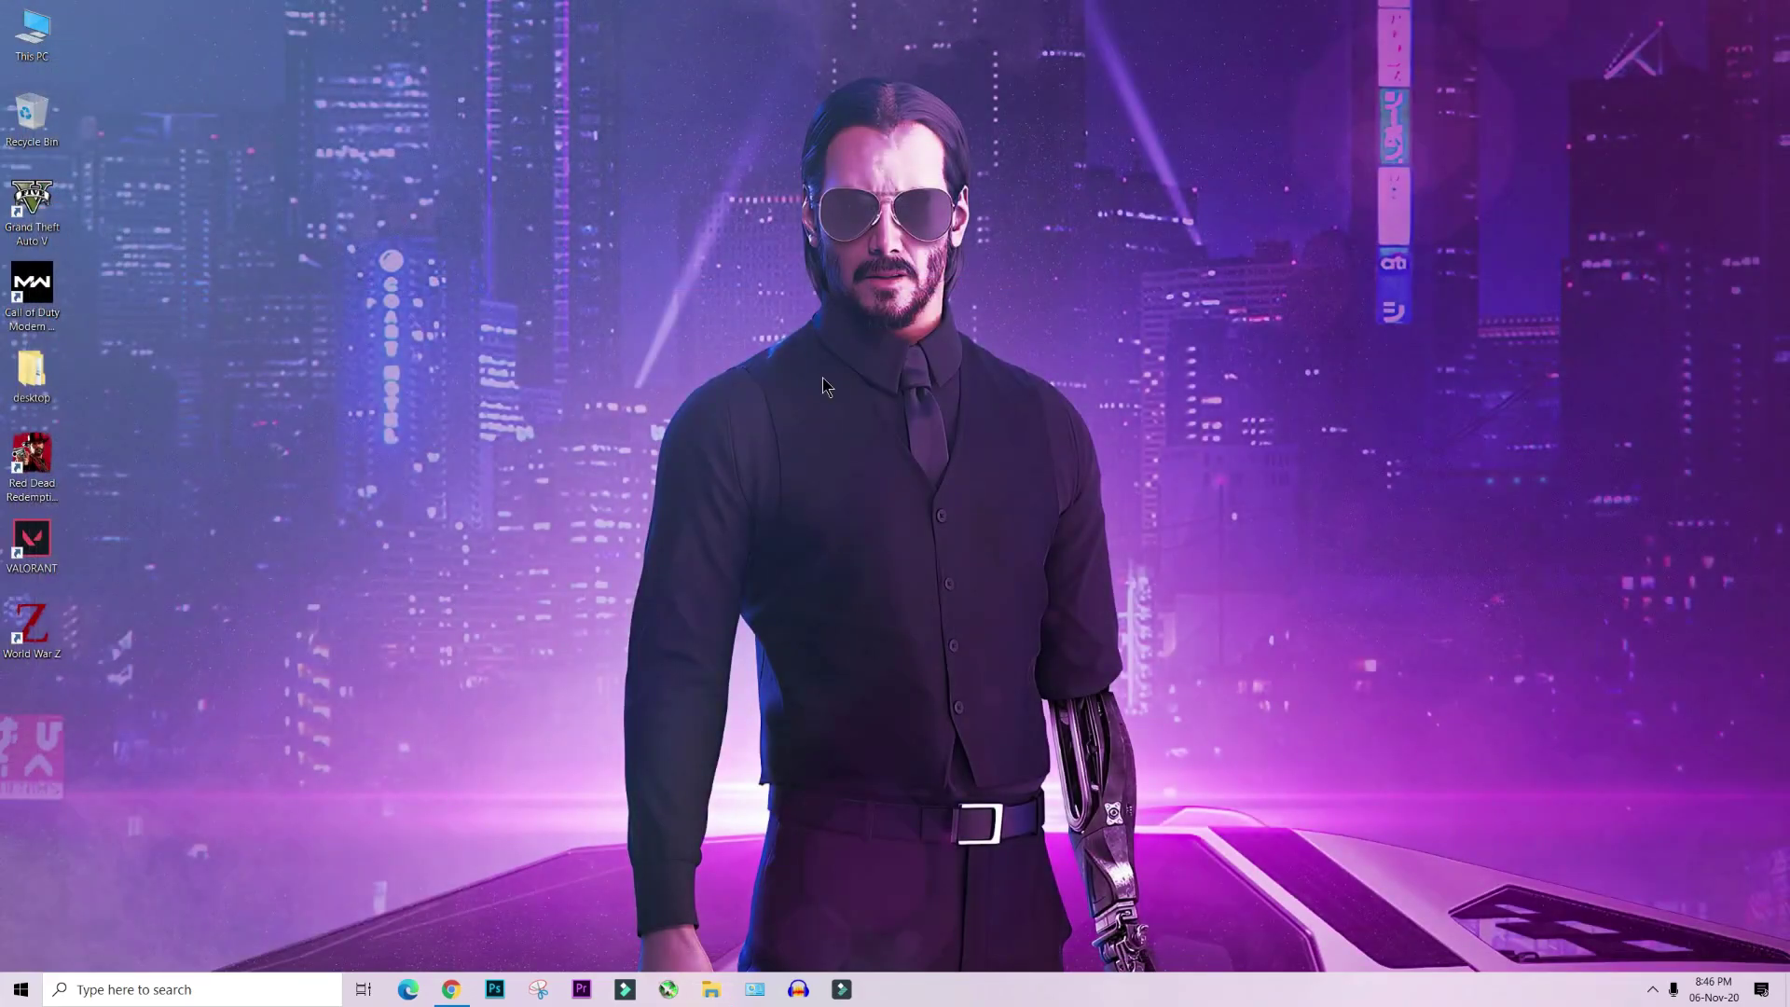
Refresh the desktop twice.
{"action": "right_click", "coordinate": [826, 378]}
{"action": "left_click", "coordinate": [865, 433]}
{"action": "right_click", "coordinate": [798, 398]}
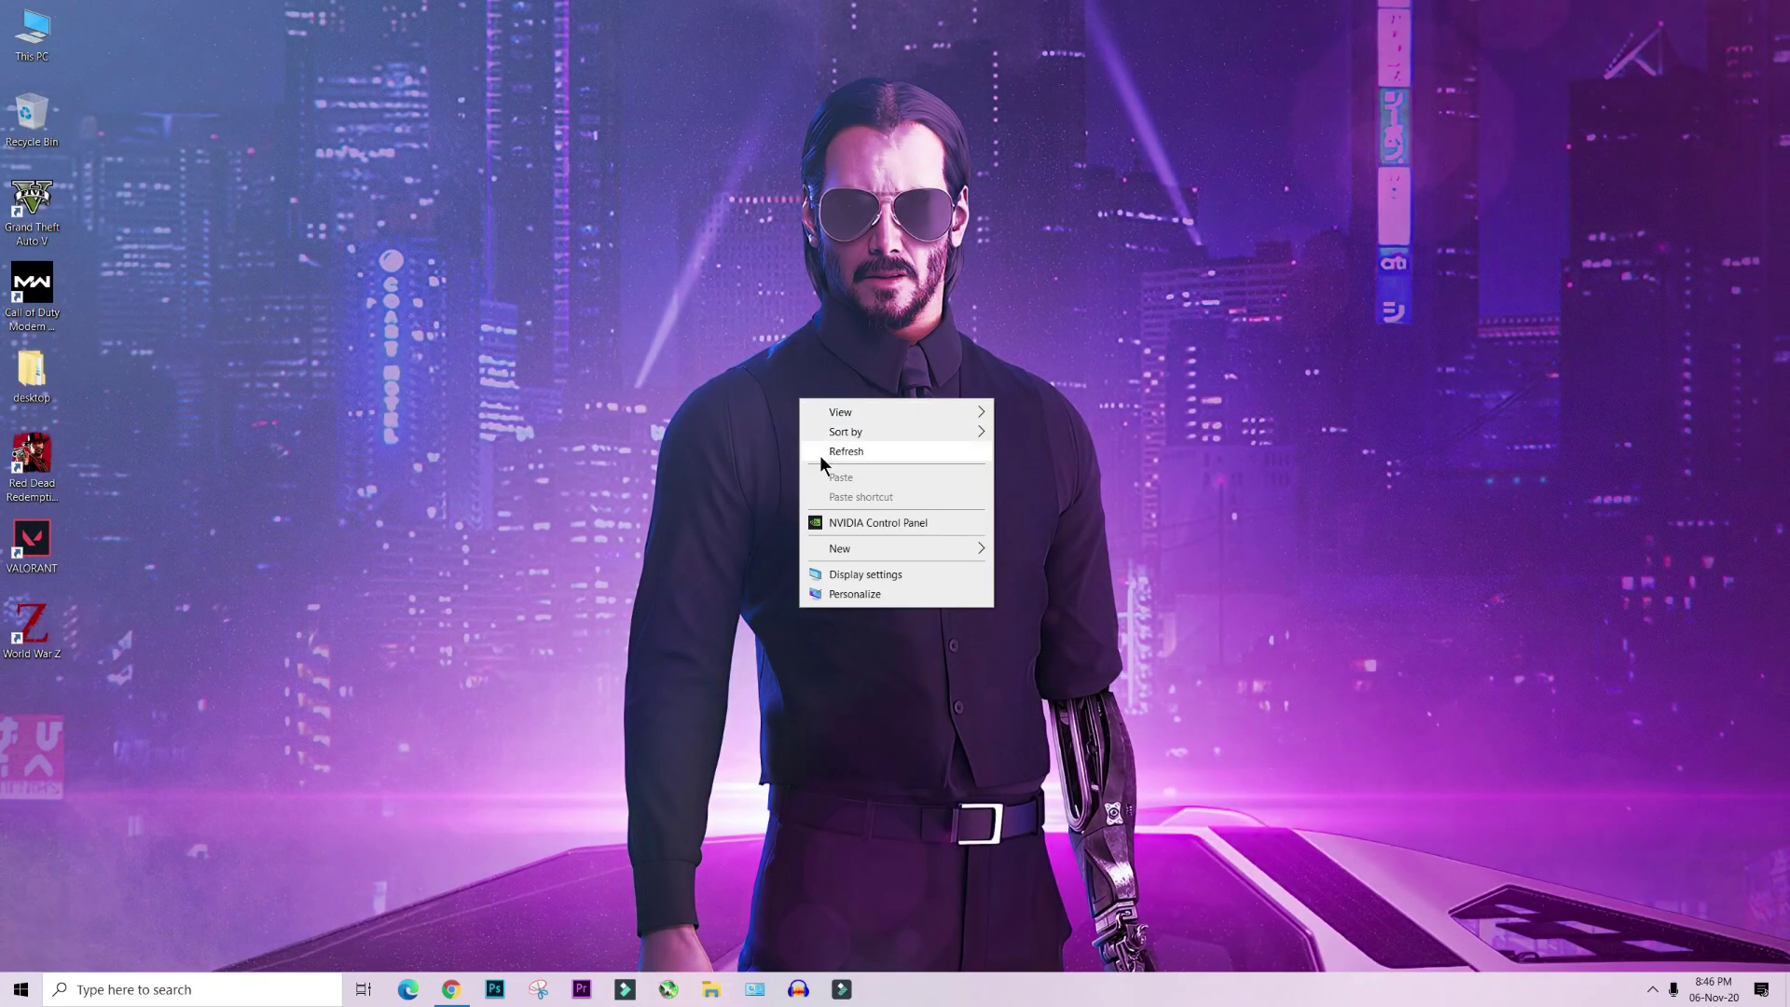
{"action": "left_click", "coordinate": [819, 455]}
{"action": "key", "text": "c"}
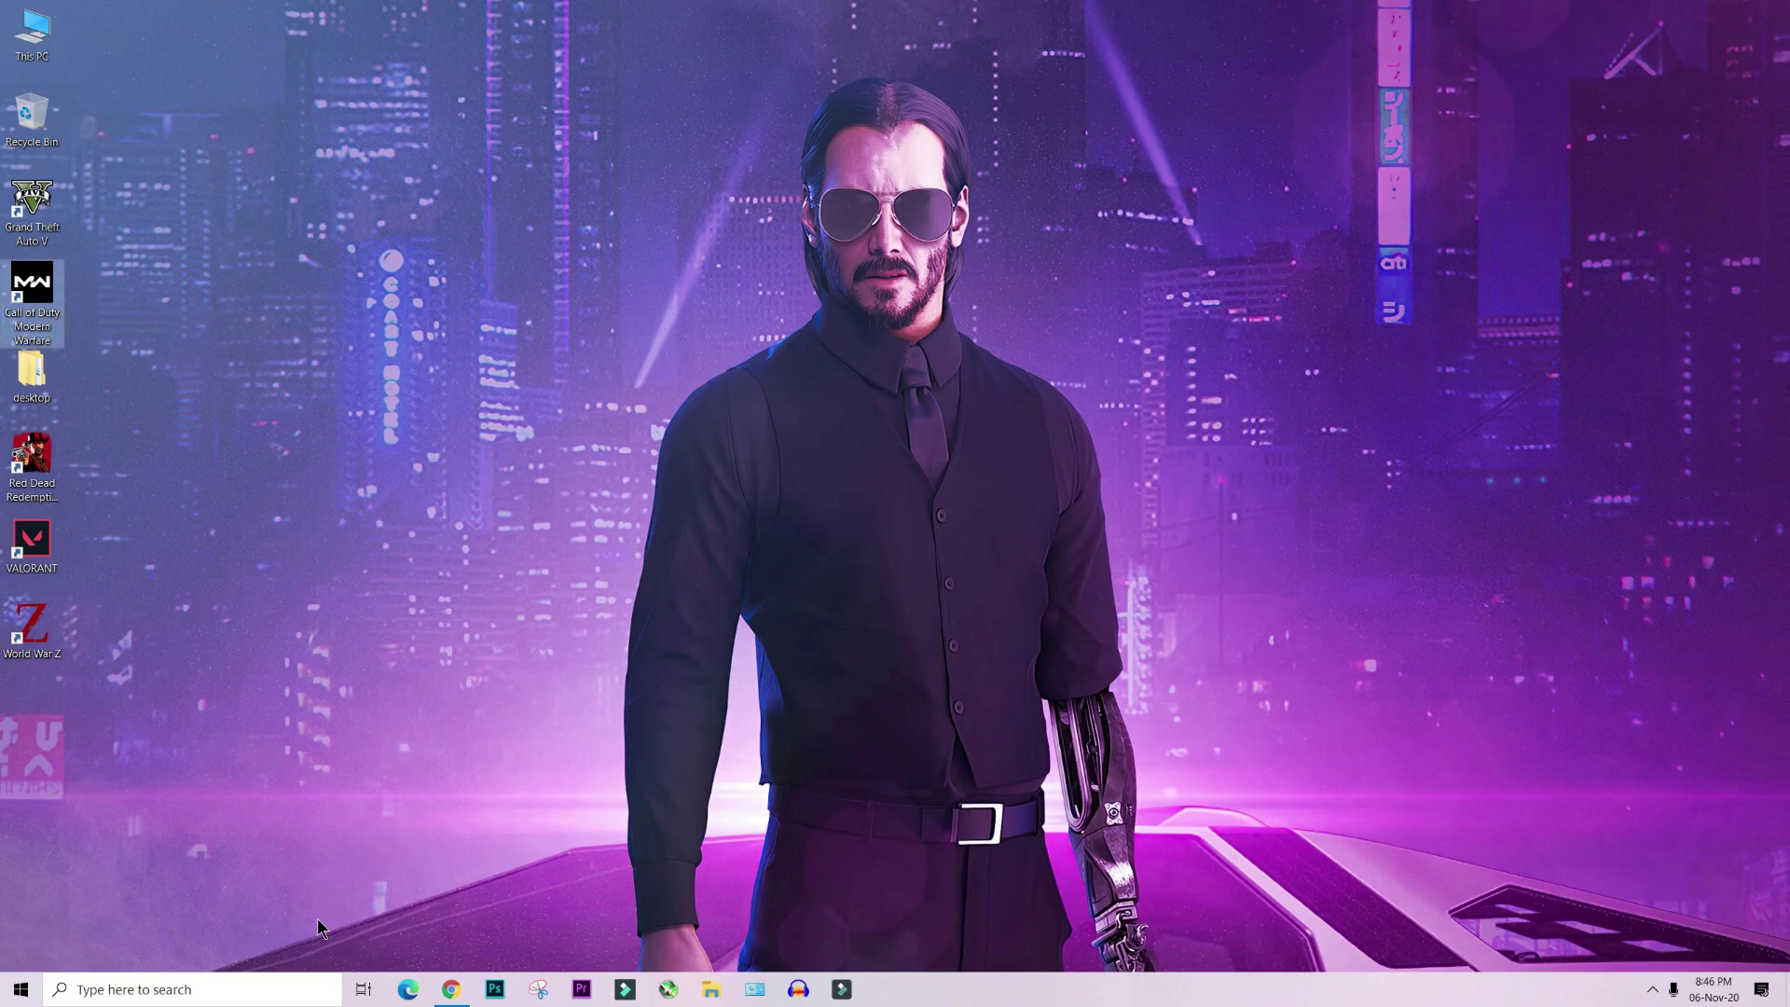
Search for cmd, start Command Prompt as administrator and allow it to make changes to the device.
{"action": "left_click", "coordinate": [280, 990]}
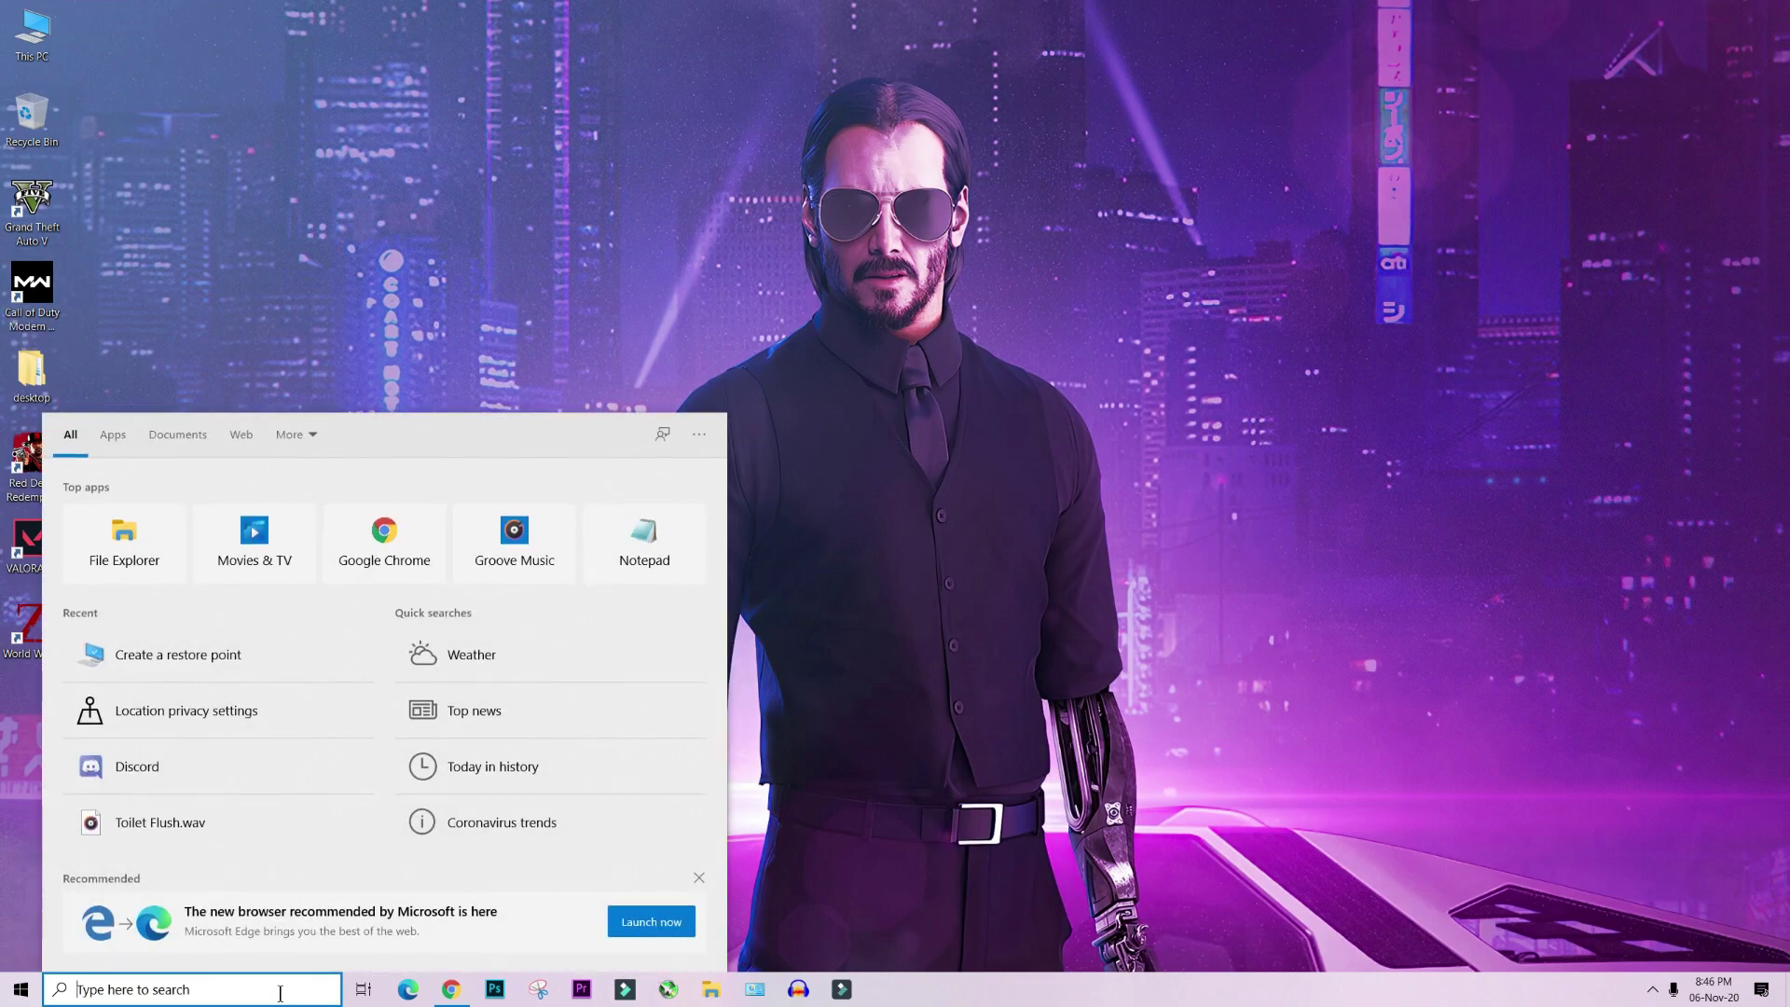
{"action": "type", "text": "cmd"}
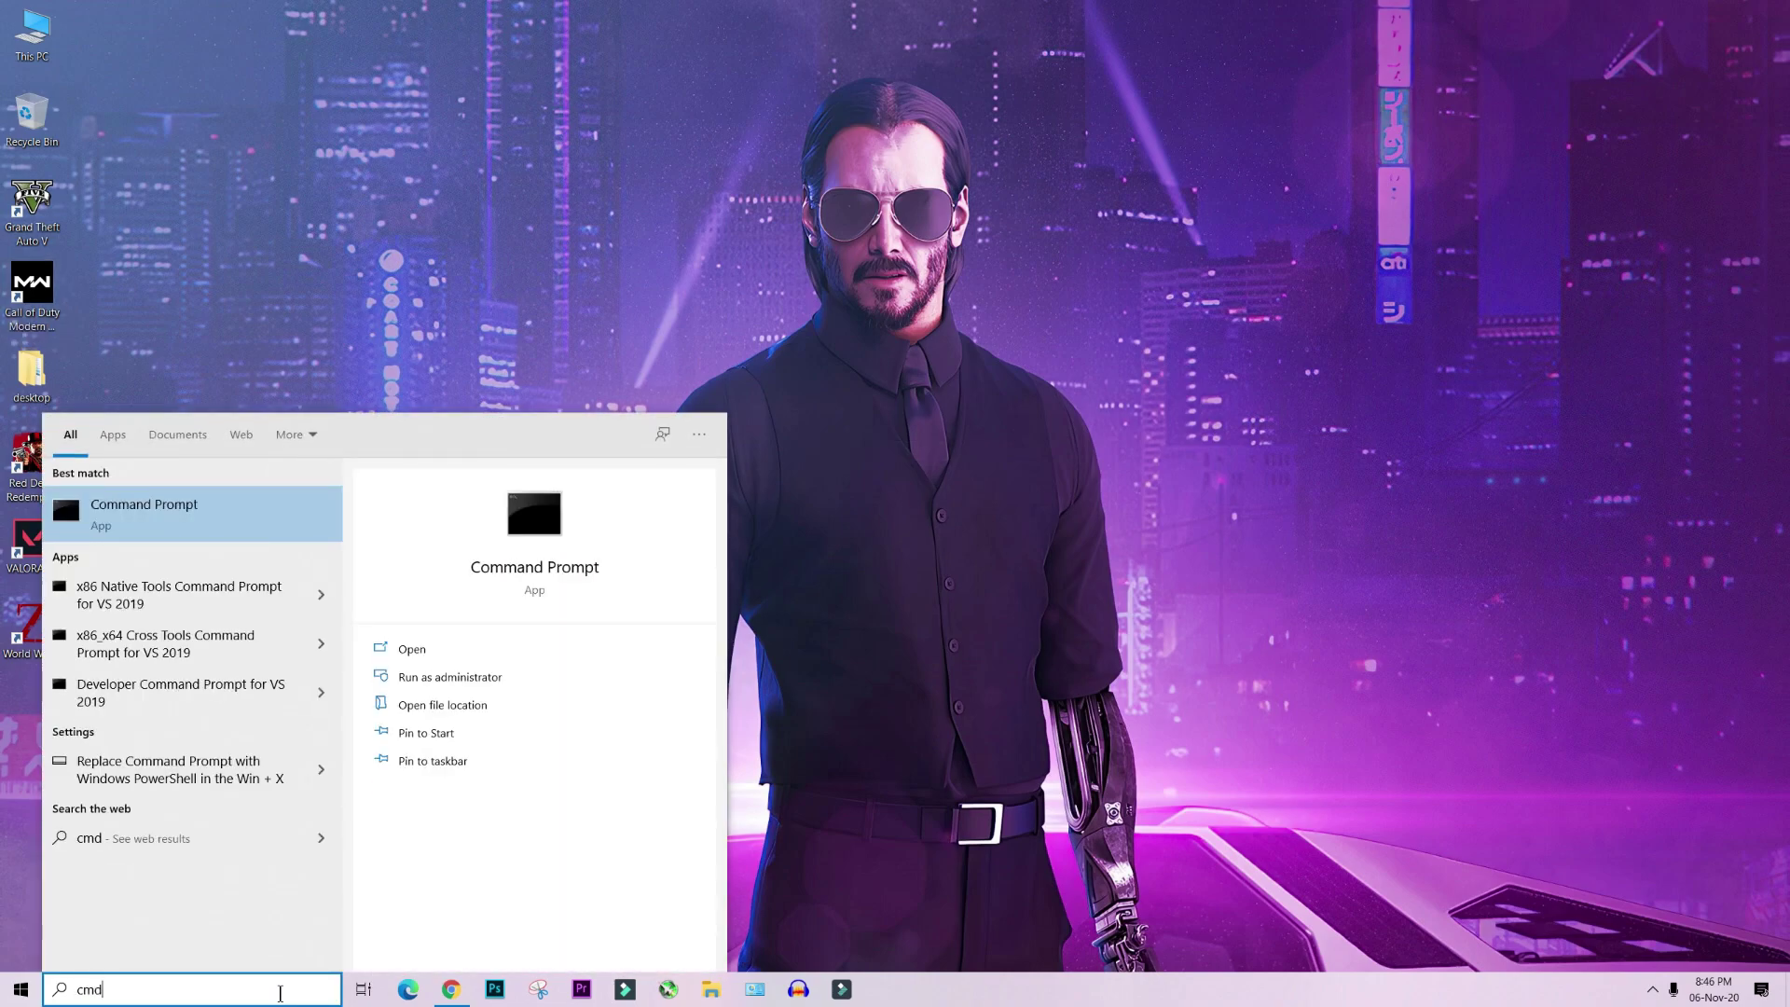
{"action": "right_click", "coordinate": [288, 503]}
{"action": "left_click", "coordinate": [317, 532]}
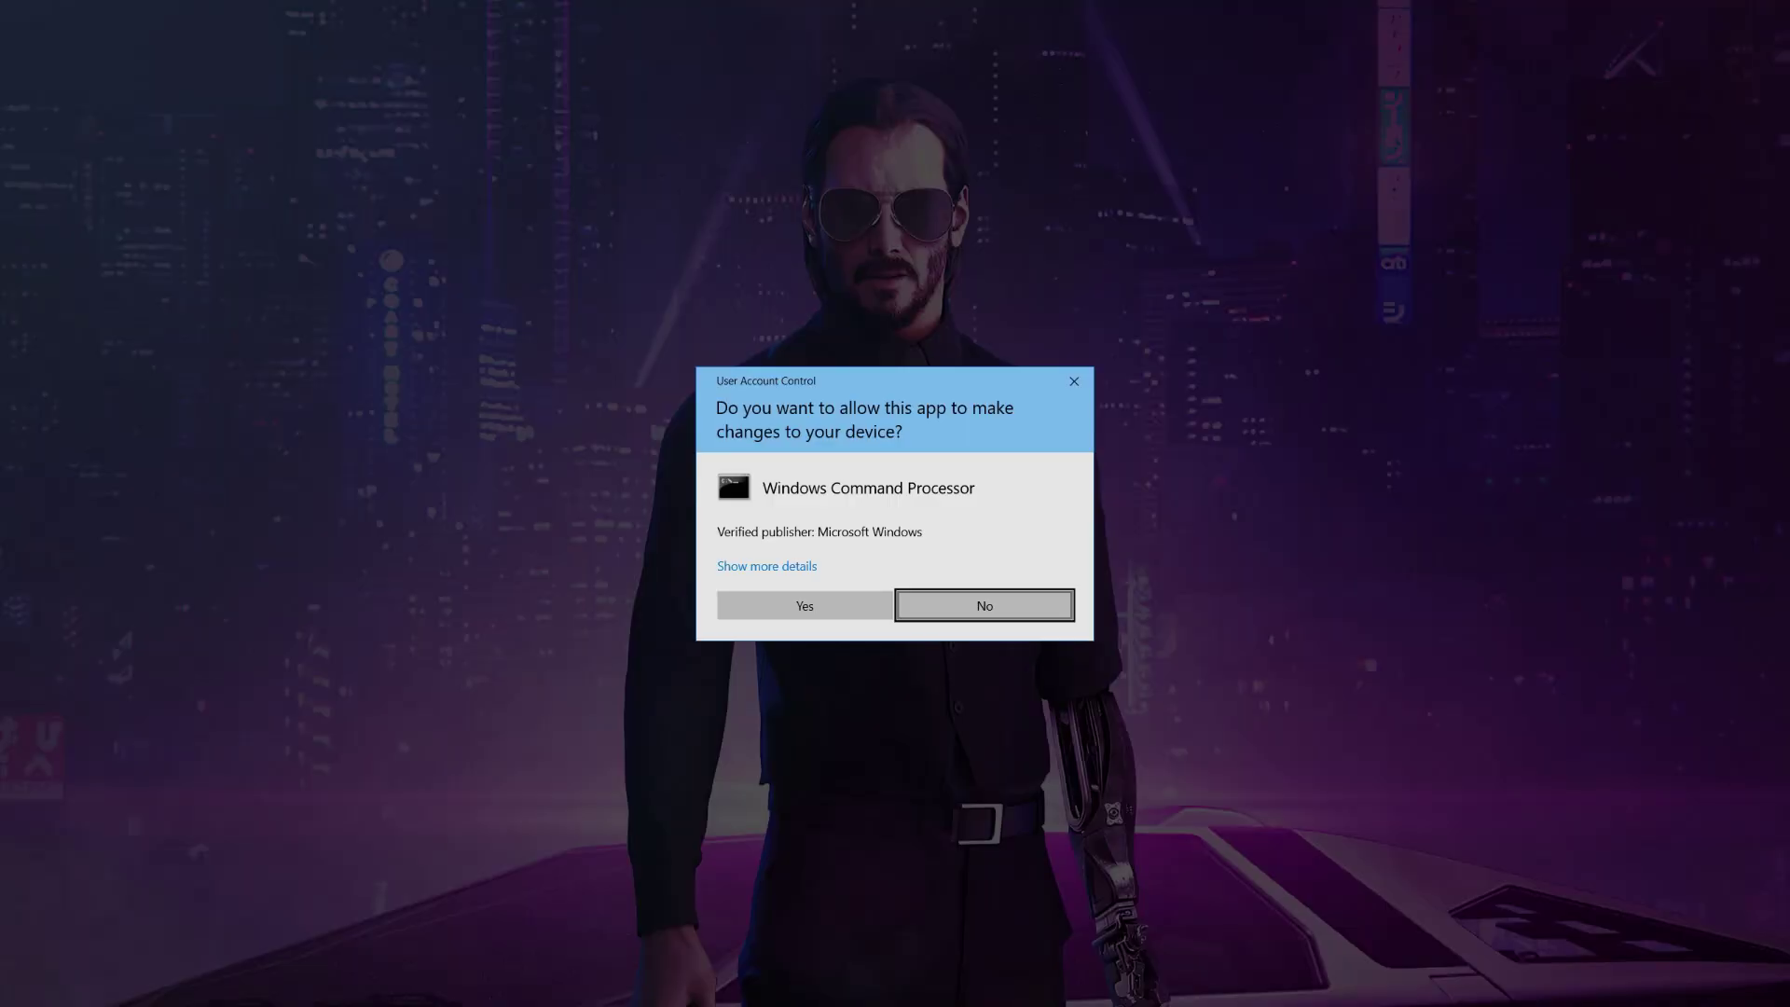
{"action": "left_click", "coordinate": [802, 603]}
Run WSReset.exe in Command Prompt to reset the Windows Store cache.
{"action": "type", "text": "WSRes"}
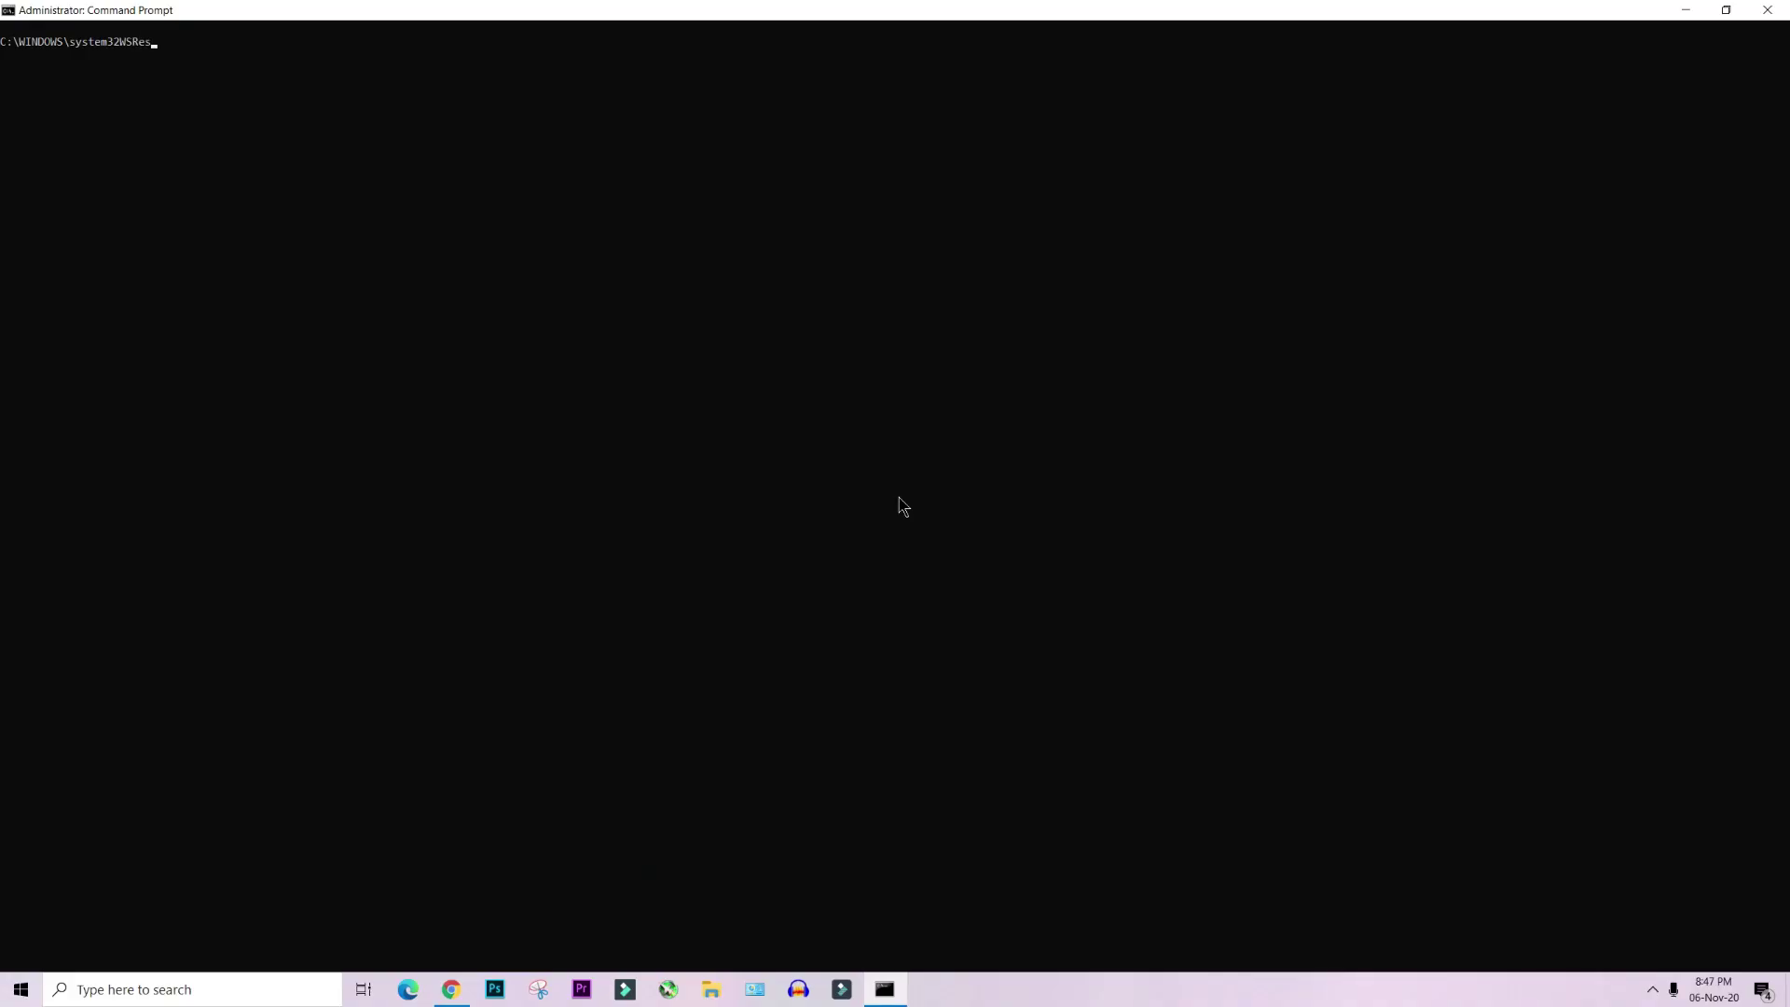
{"action": "type", "text": "et.exe"}
{"action": "key", "text": "Return"}
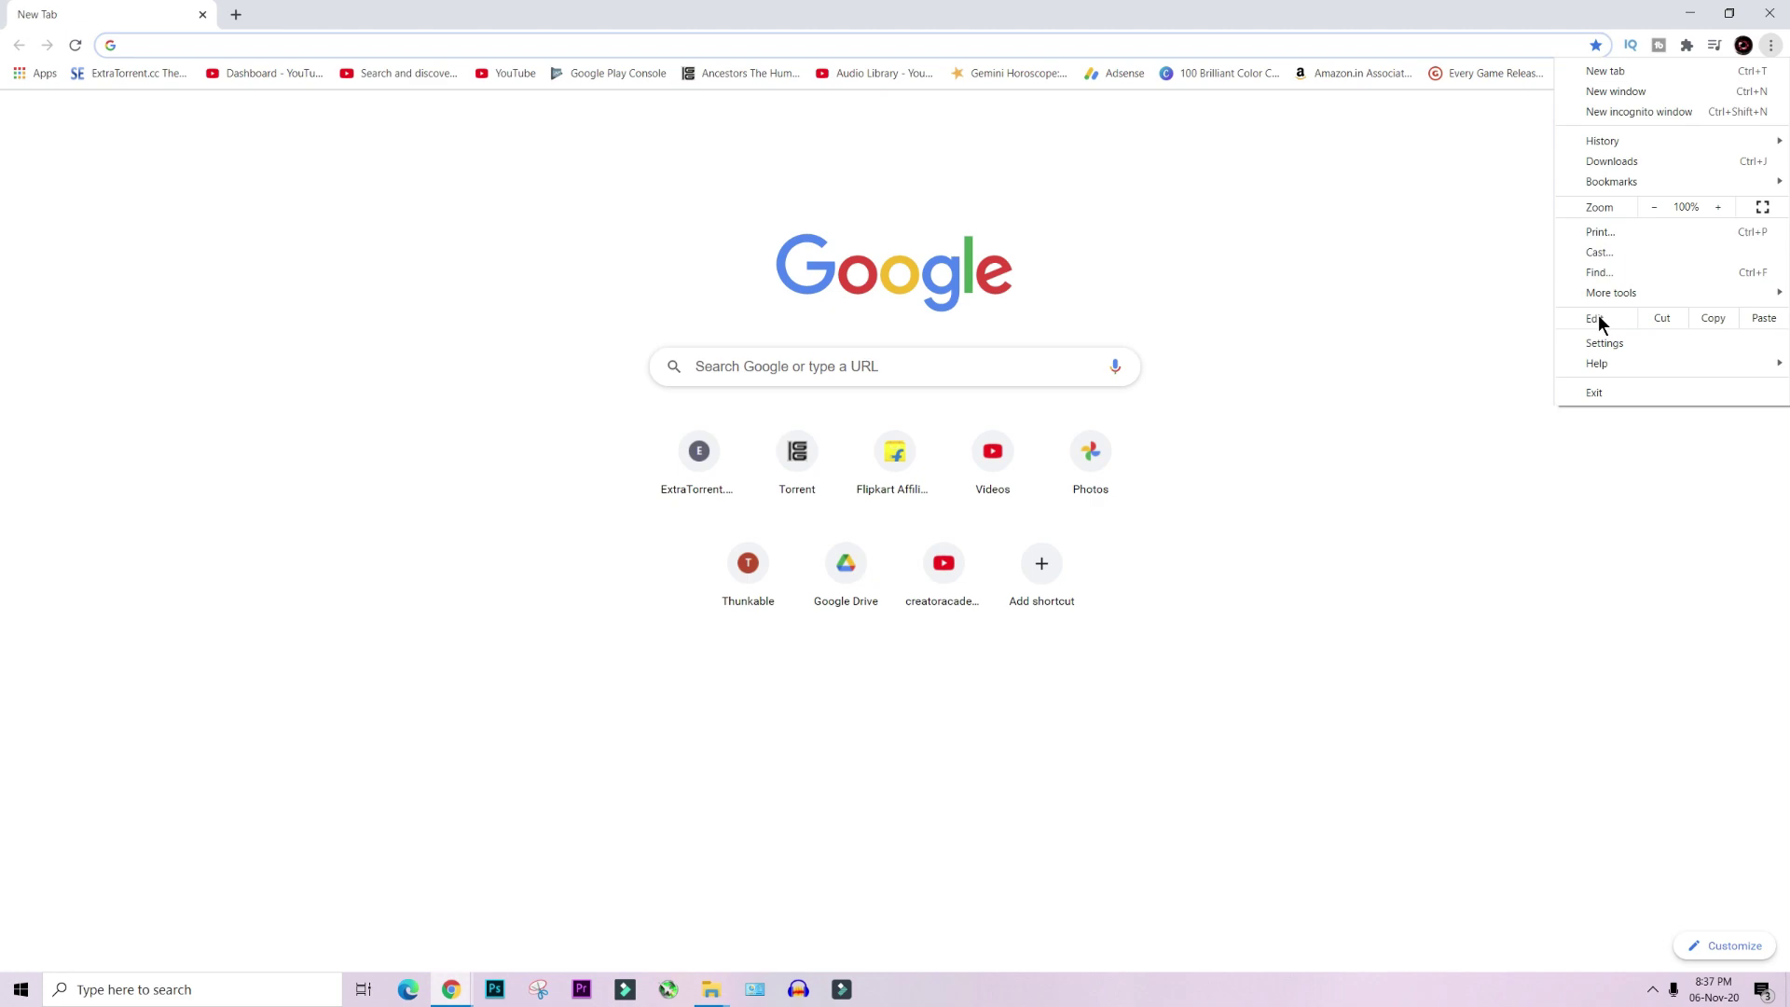
Open the Clear browsing data dialog from the privacy and security section of Chrome's settings.
{"action": "left_click", "coordinate": [1592, 343]}
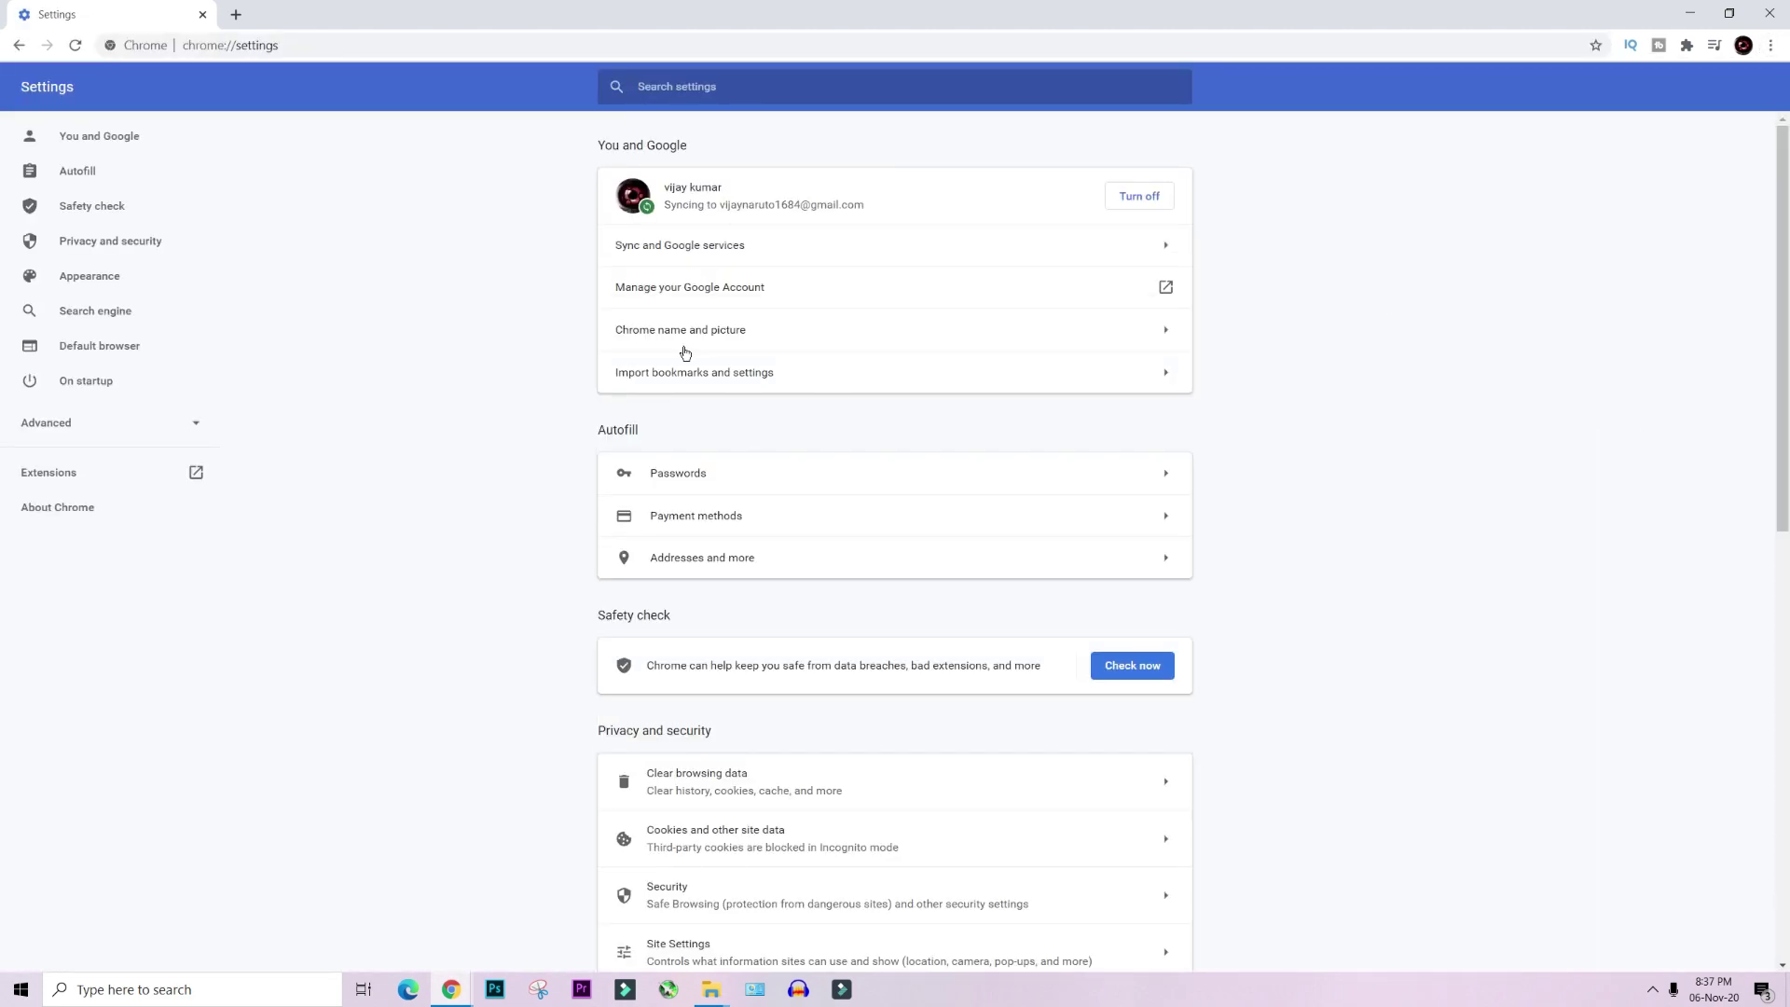
{"action": "scroll", "coordinate": [884, 665], "scroll_direction": "down", "scroll_amount": 3}
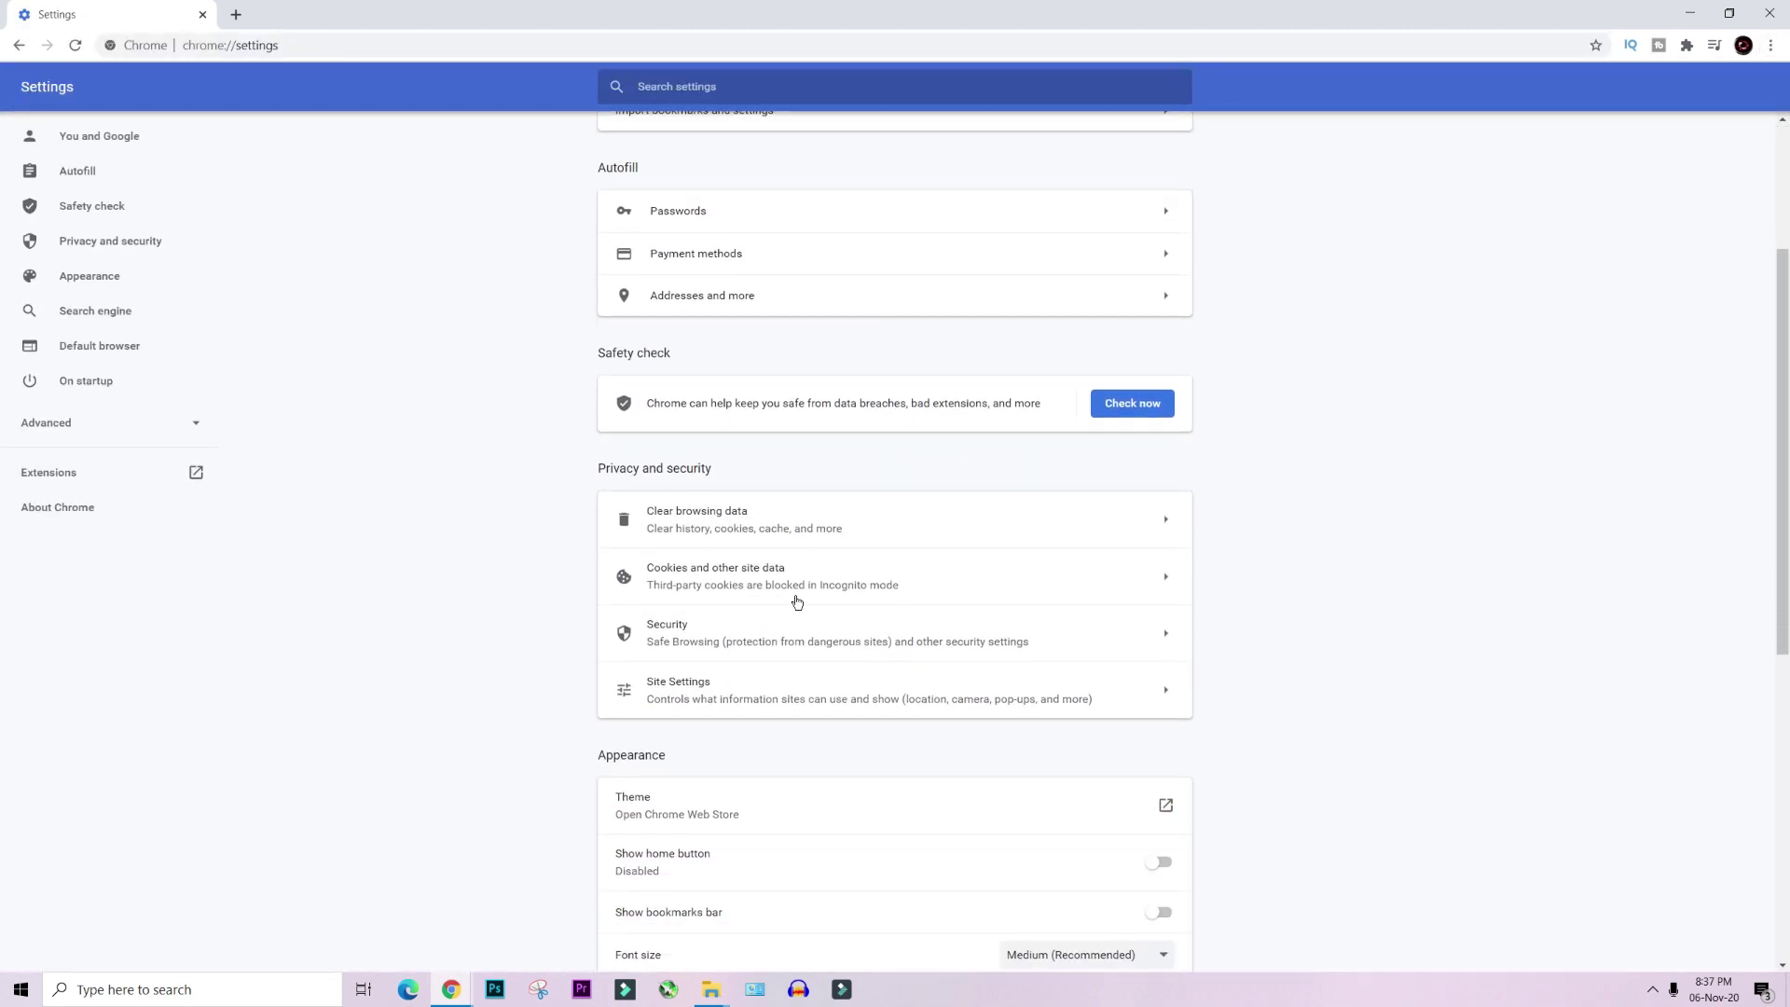
{"action": "left_click", "coordinate": [739, 541]}
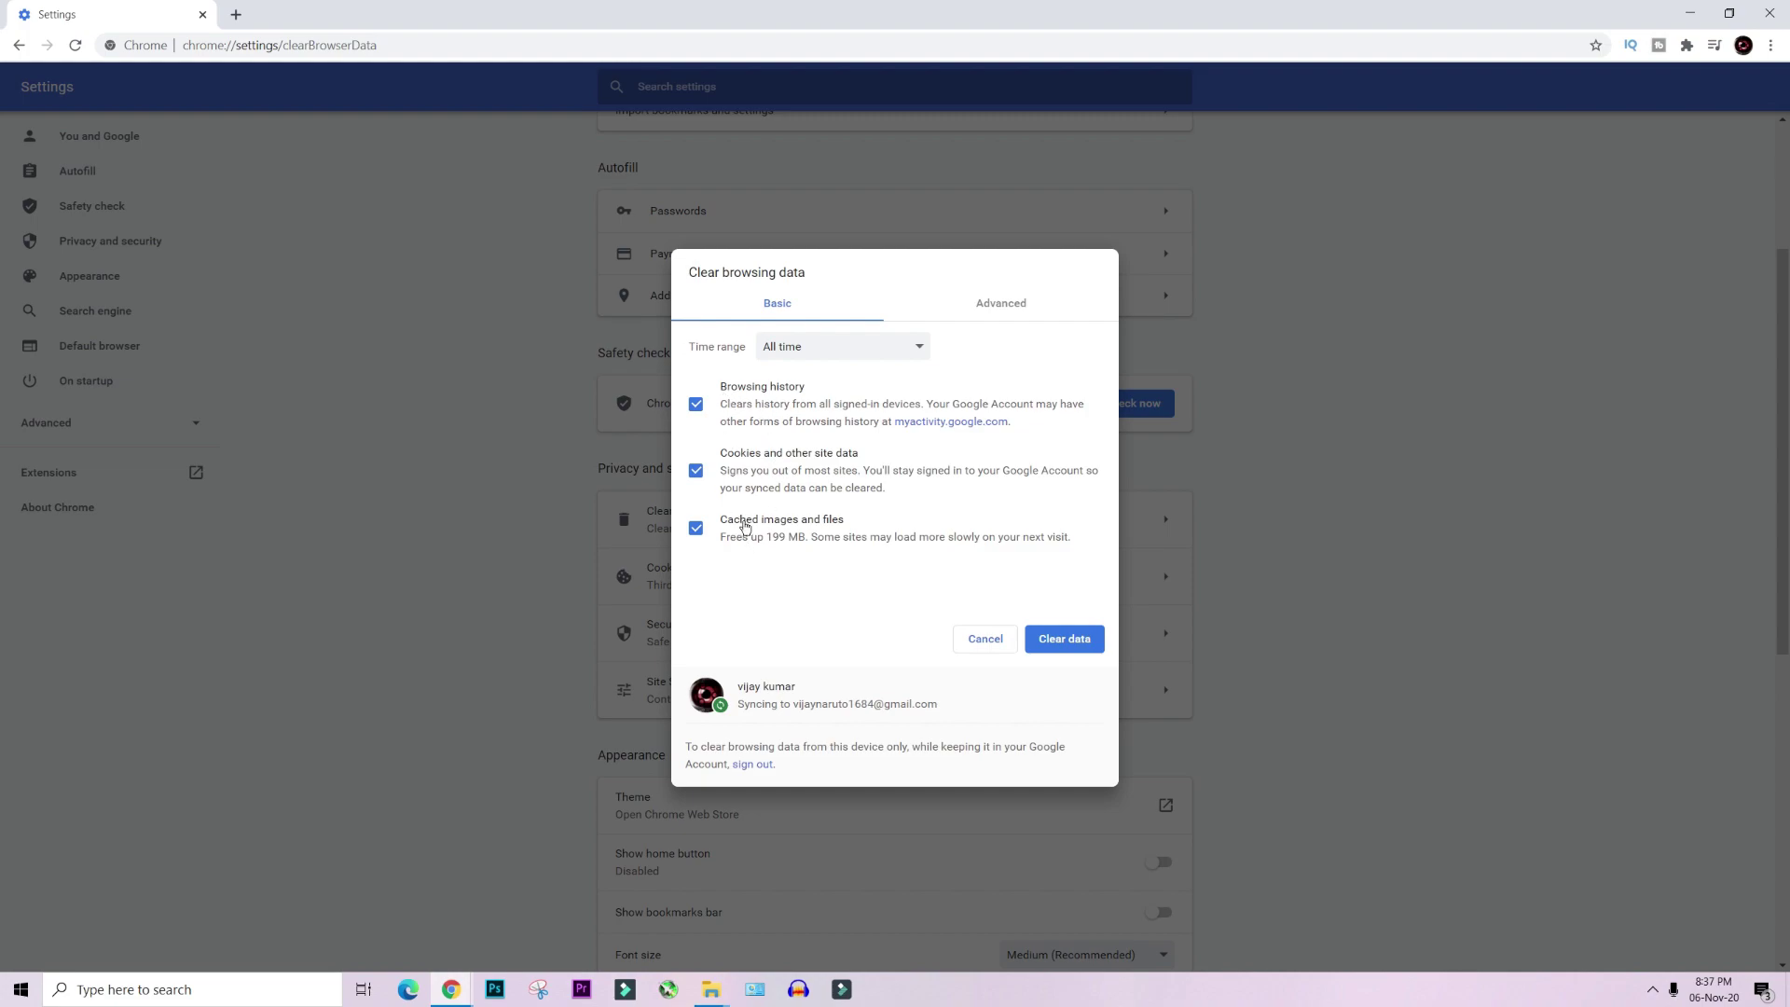
{"action": "left_click", "coordinate": [708, 489]}
{"action": "left_click", "coordinate": [699, 472]}
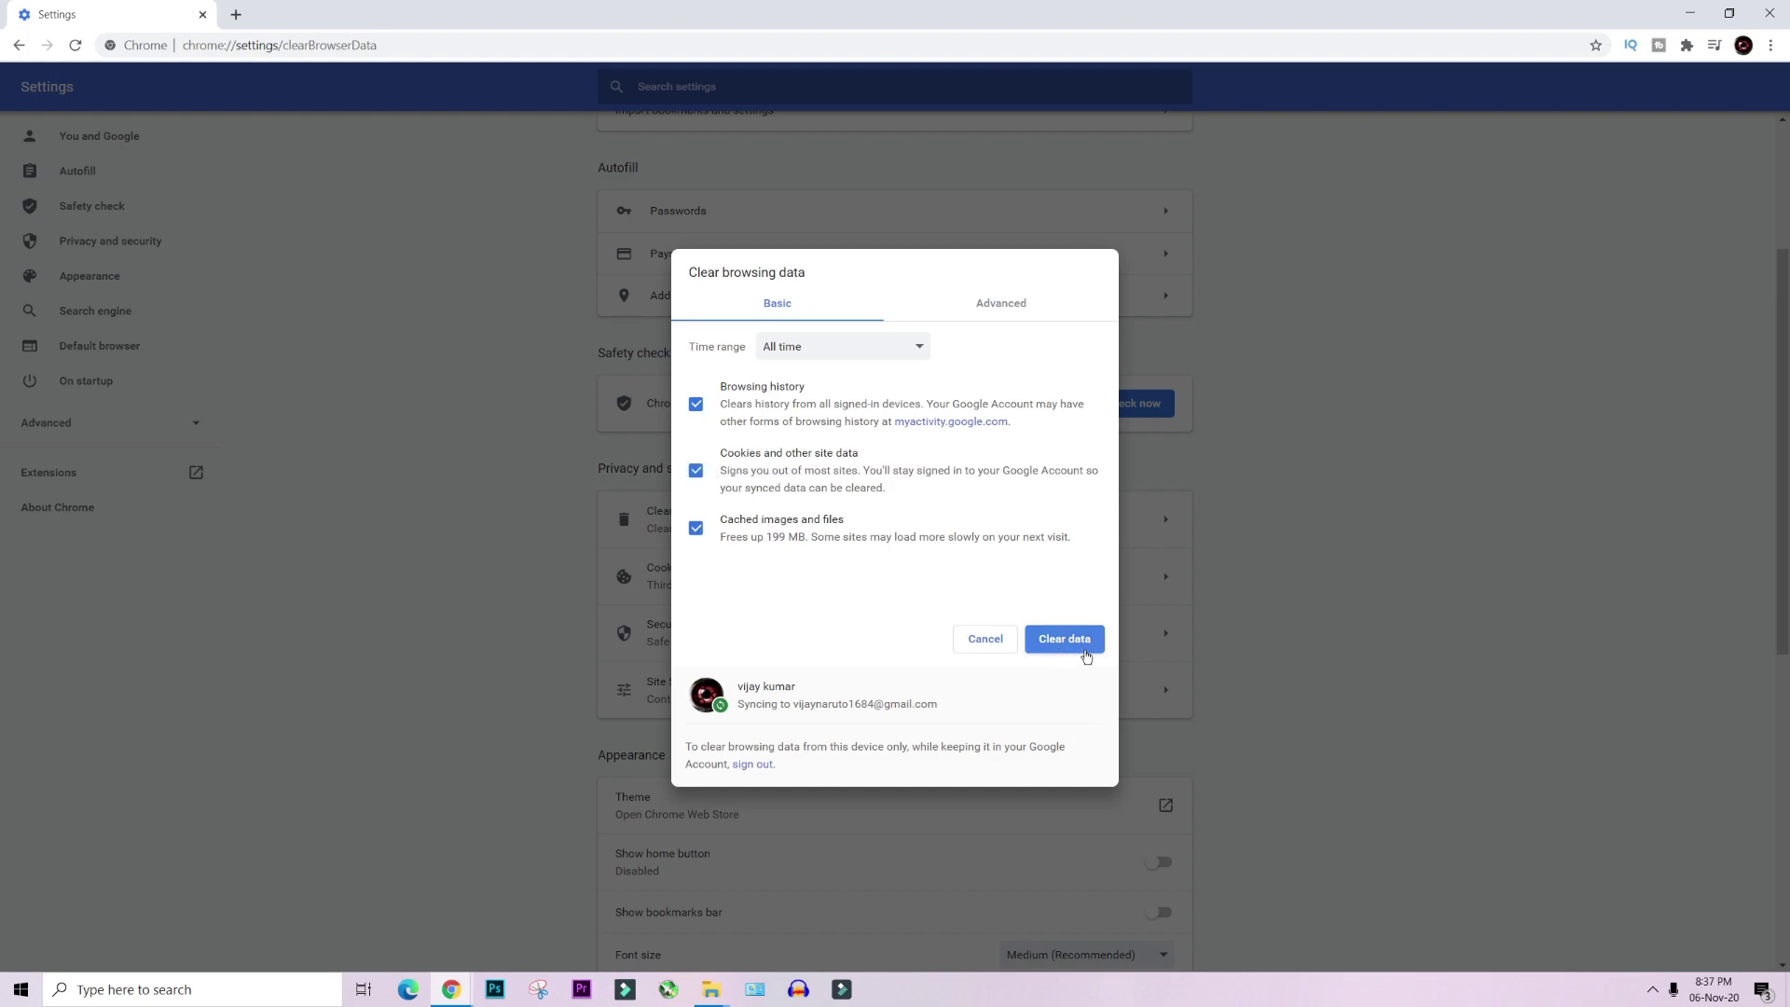
Set the time range to All time in both the advanced and basic views of Clear browsing data.
{"action": "left_click", "coordinate": [1005, 311]}
{"action": "left_click", "coordinate": [881, 356]}
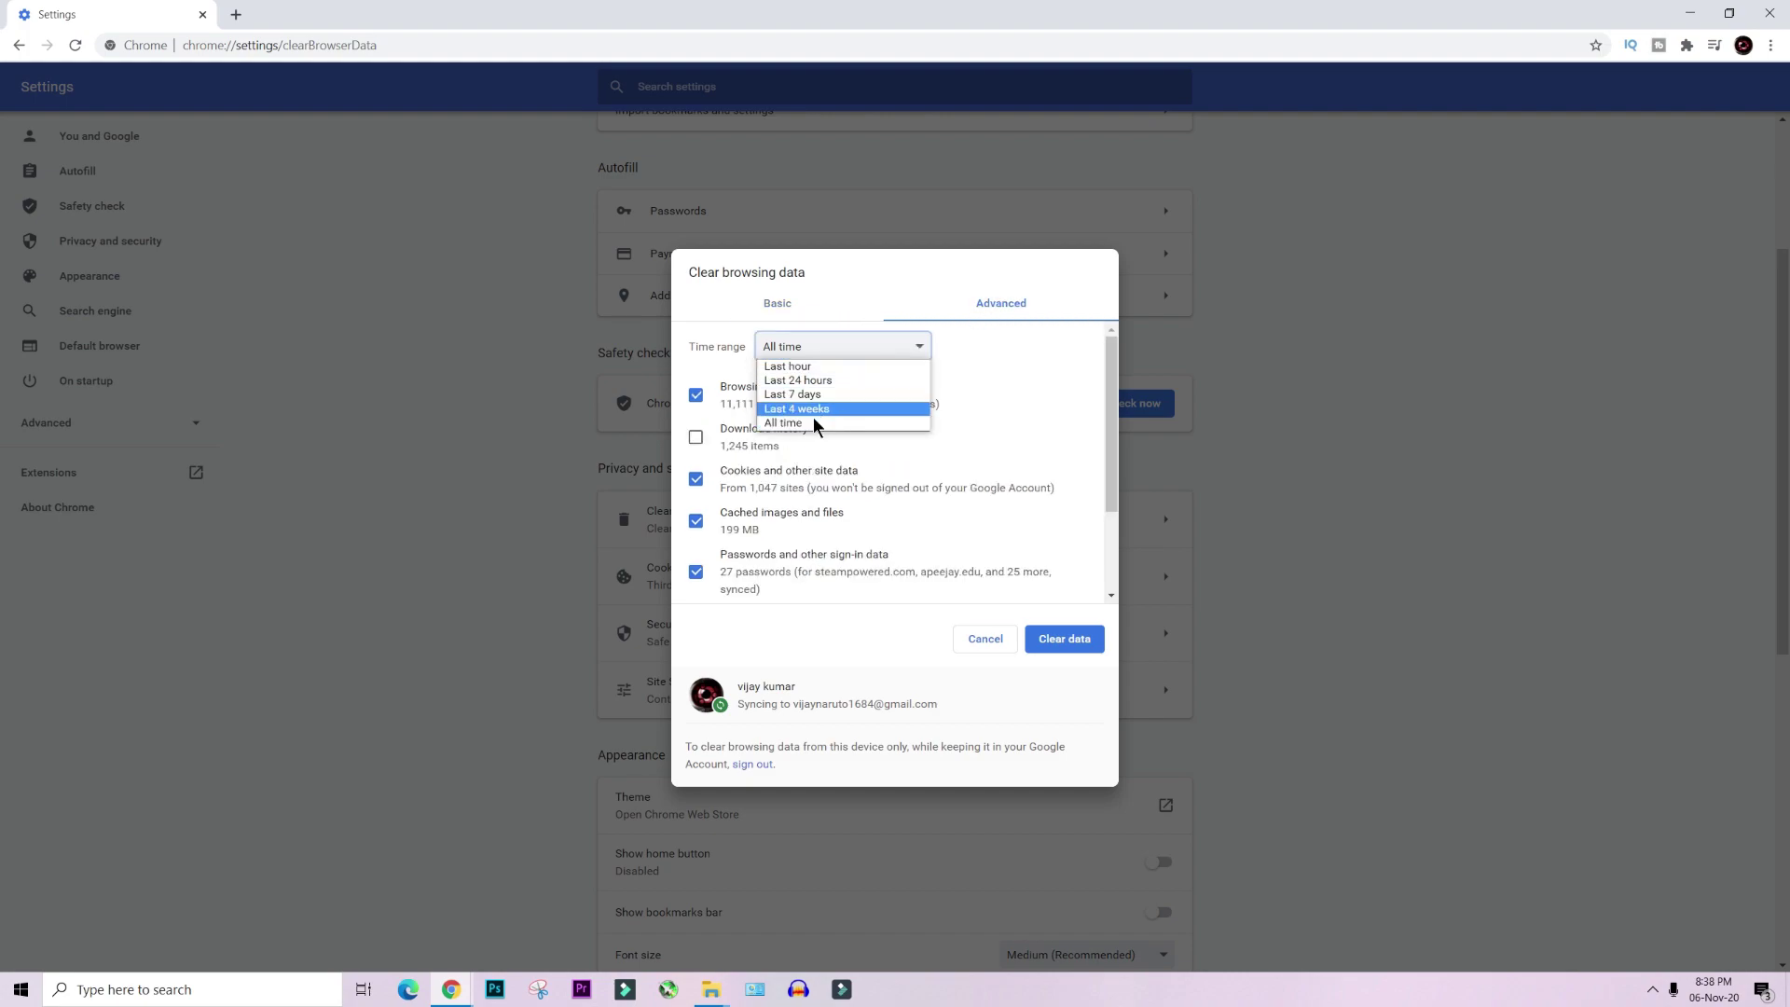
{"action": "left_click", "coordinate": [783, 424]}
{"action": "left_click", "coordinate": [777, 306]}
{"action": "left_click", "coordinate": [813, 348]}
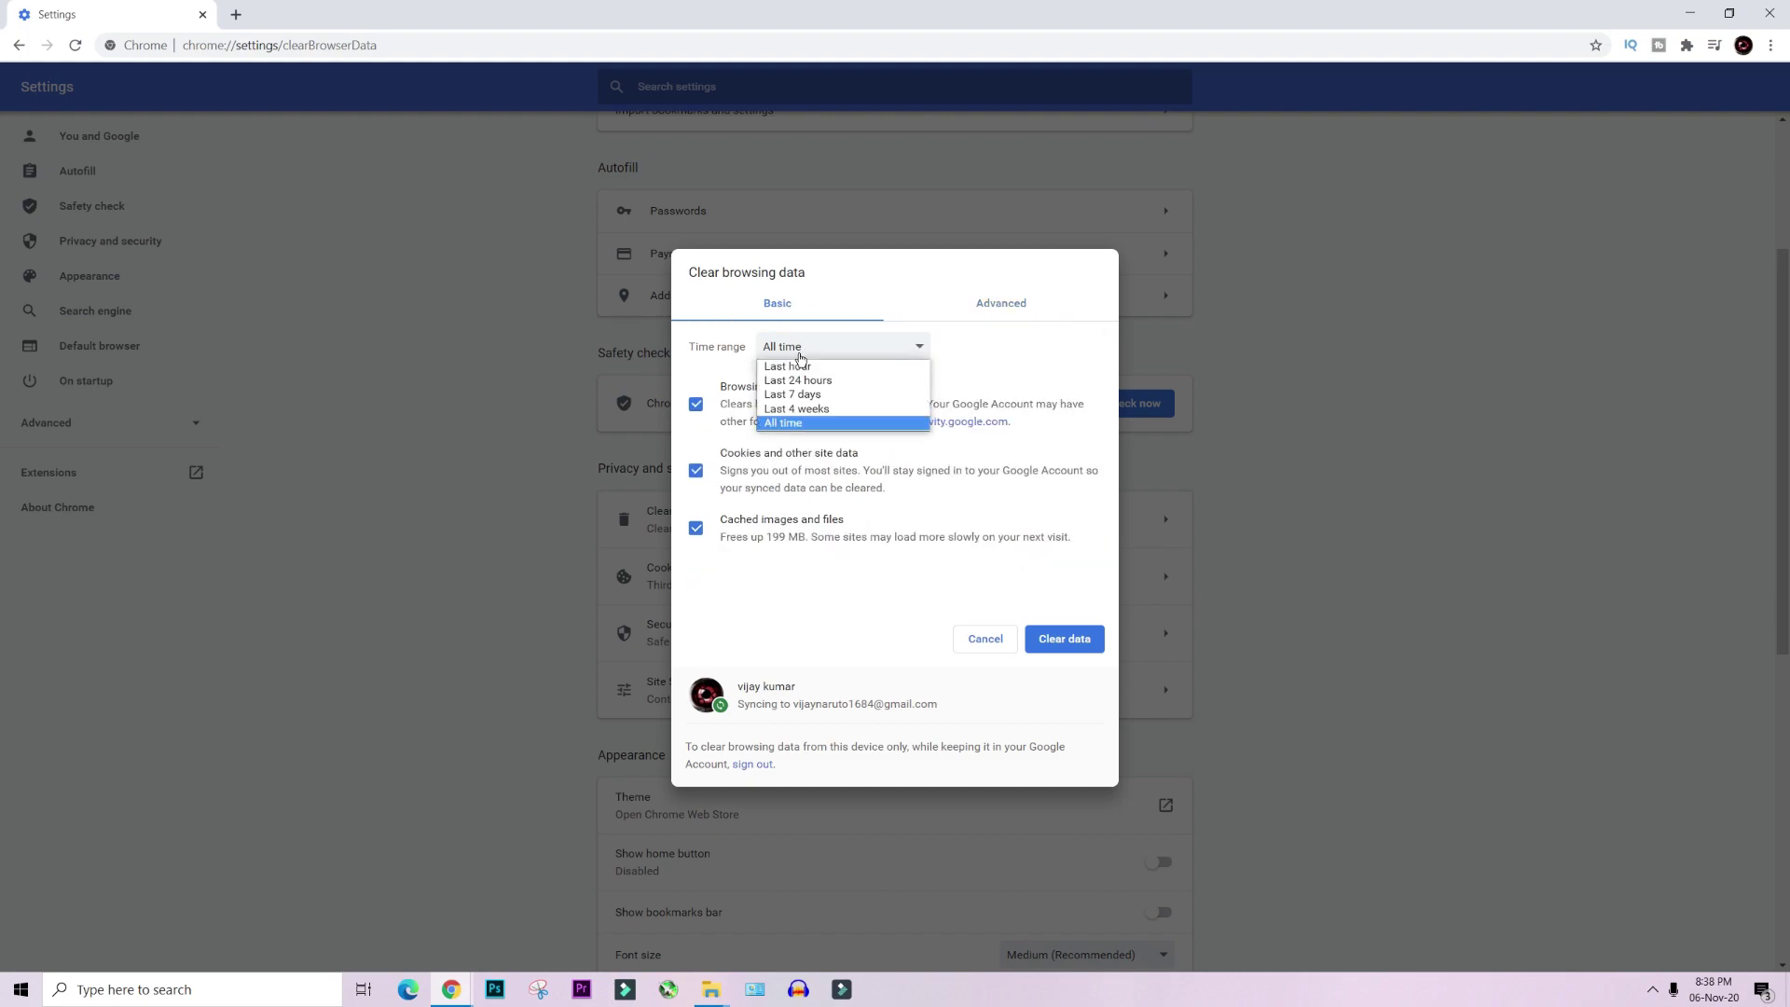
{"action": "left_click", "coordinate": [790, 424]}
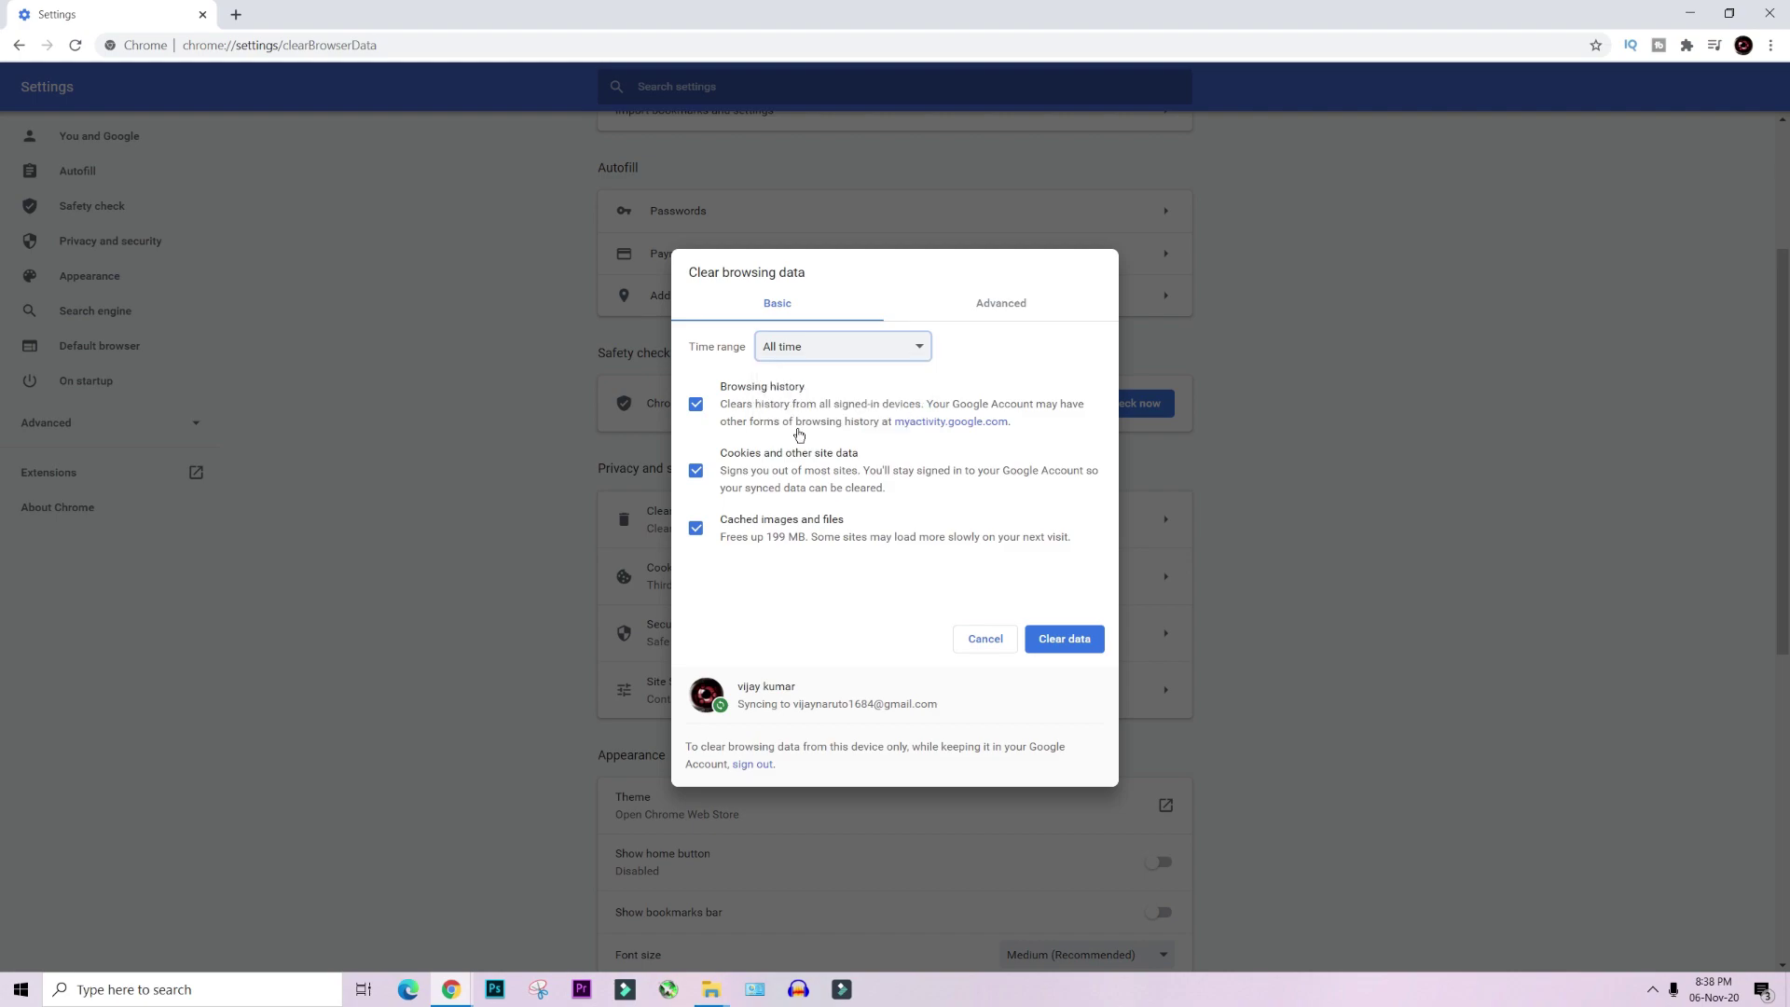
Review the advanced data types offered for clearing, from browsing and download history to hosted app data.
{"action": "left_click", "coordinate": [1002, 303]}
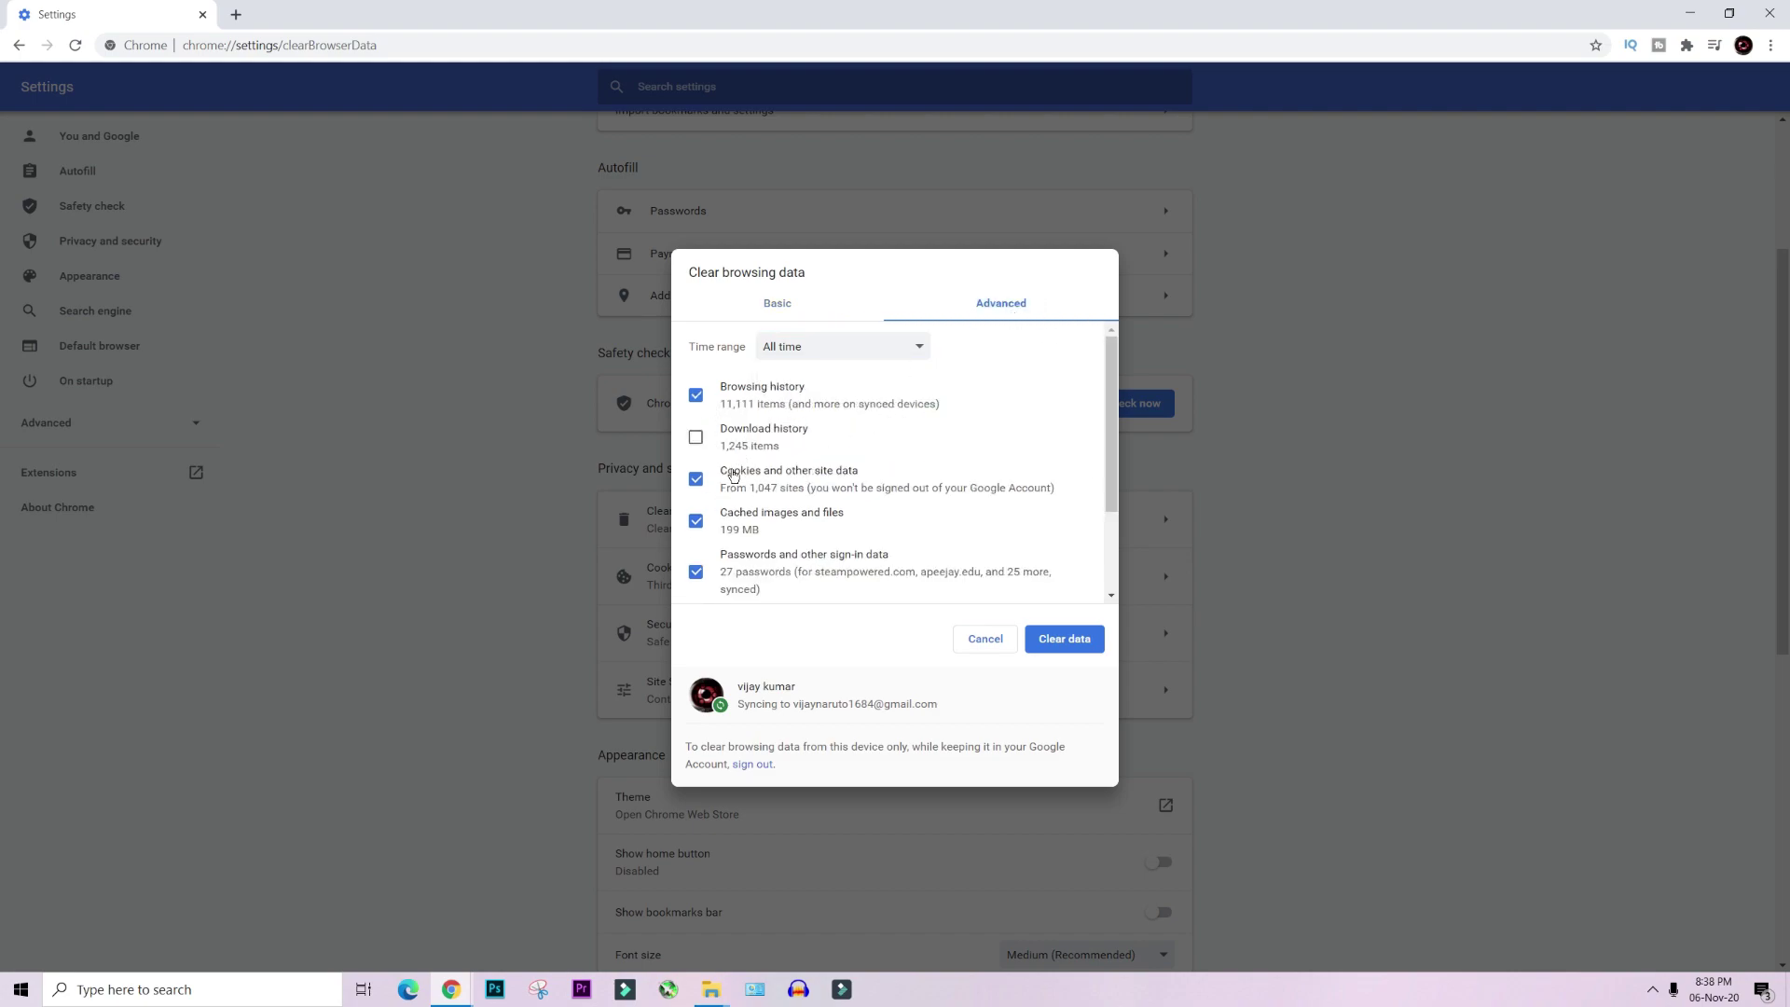
{"action": "left_click", "coordinate": [697, 438]}
{"action": "left_click", "coordinate": [697, 437]}
{"action": "scroll", "coordinate": [850, 501], "scroll_direction": "down", "scroll_amount": 2}
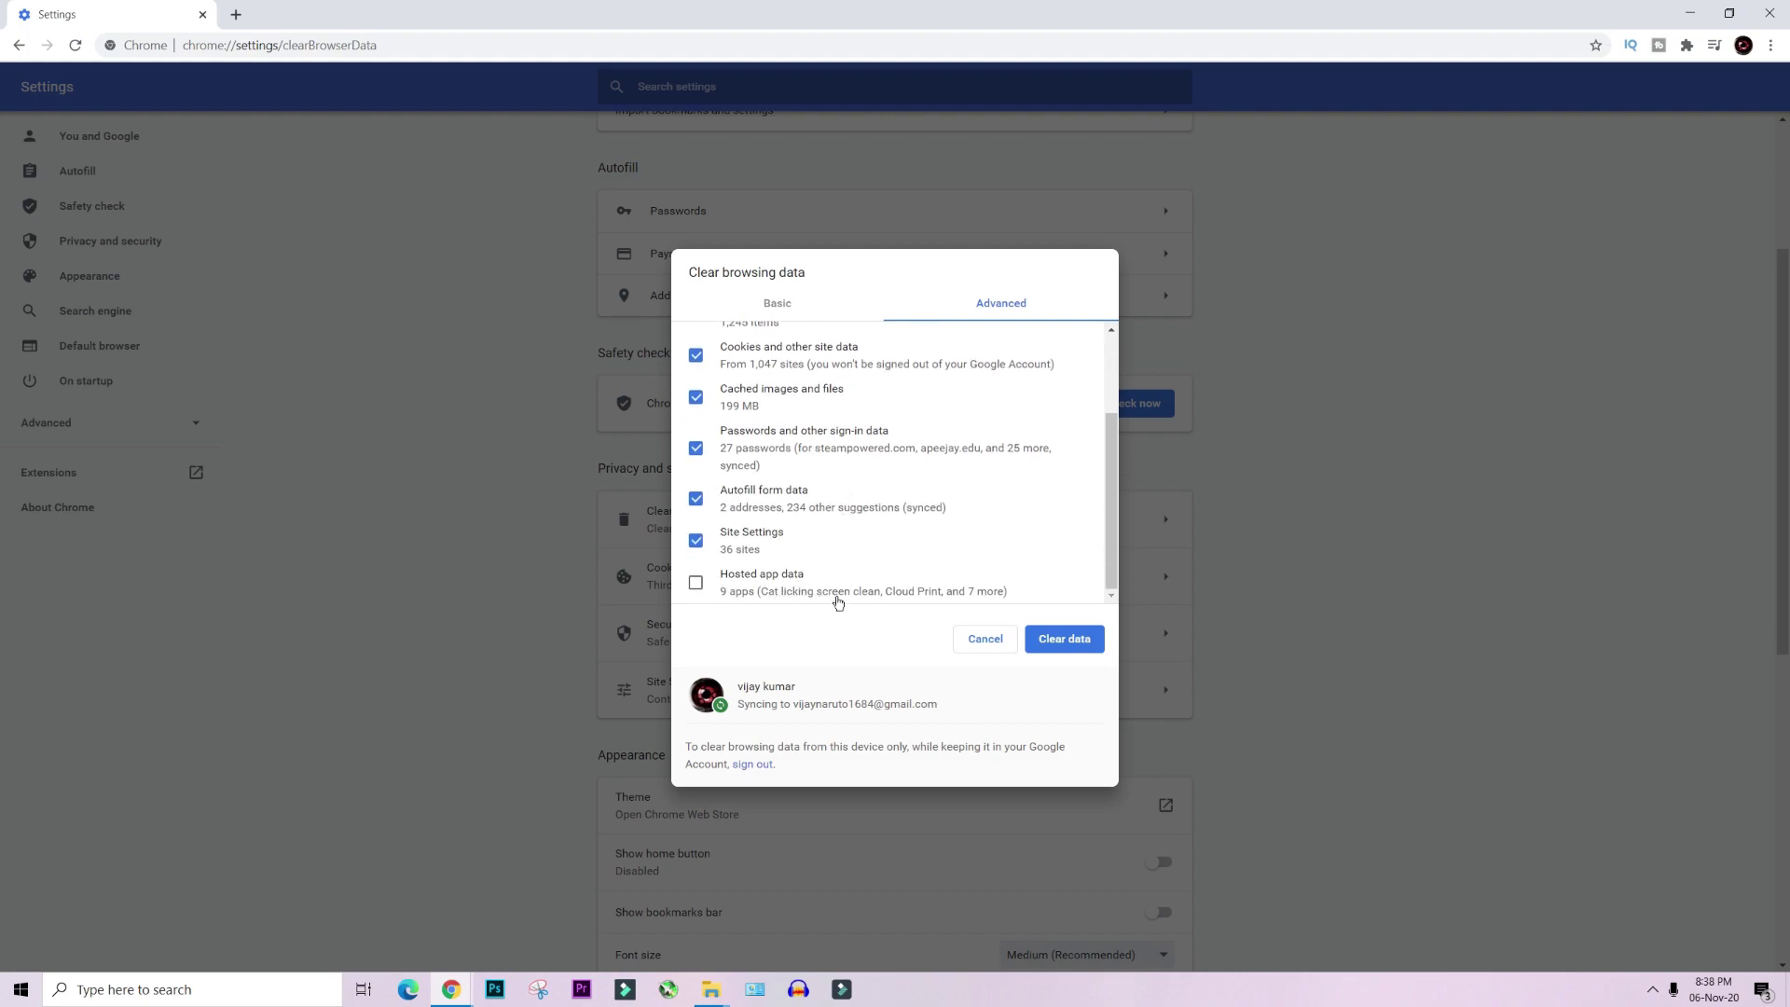
{"action": "scroll", "coordinate": [889, 597], "scroll_direction": "up", "scroll_amount": 3}
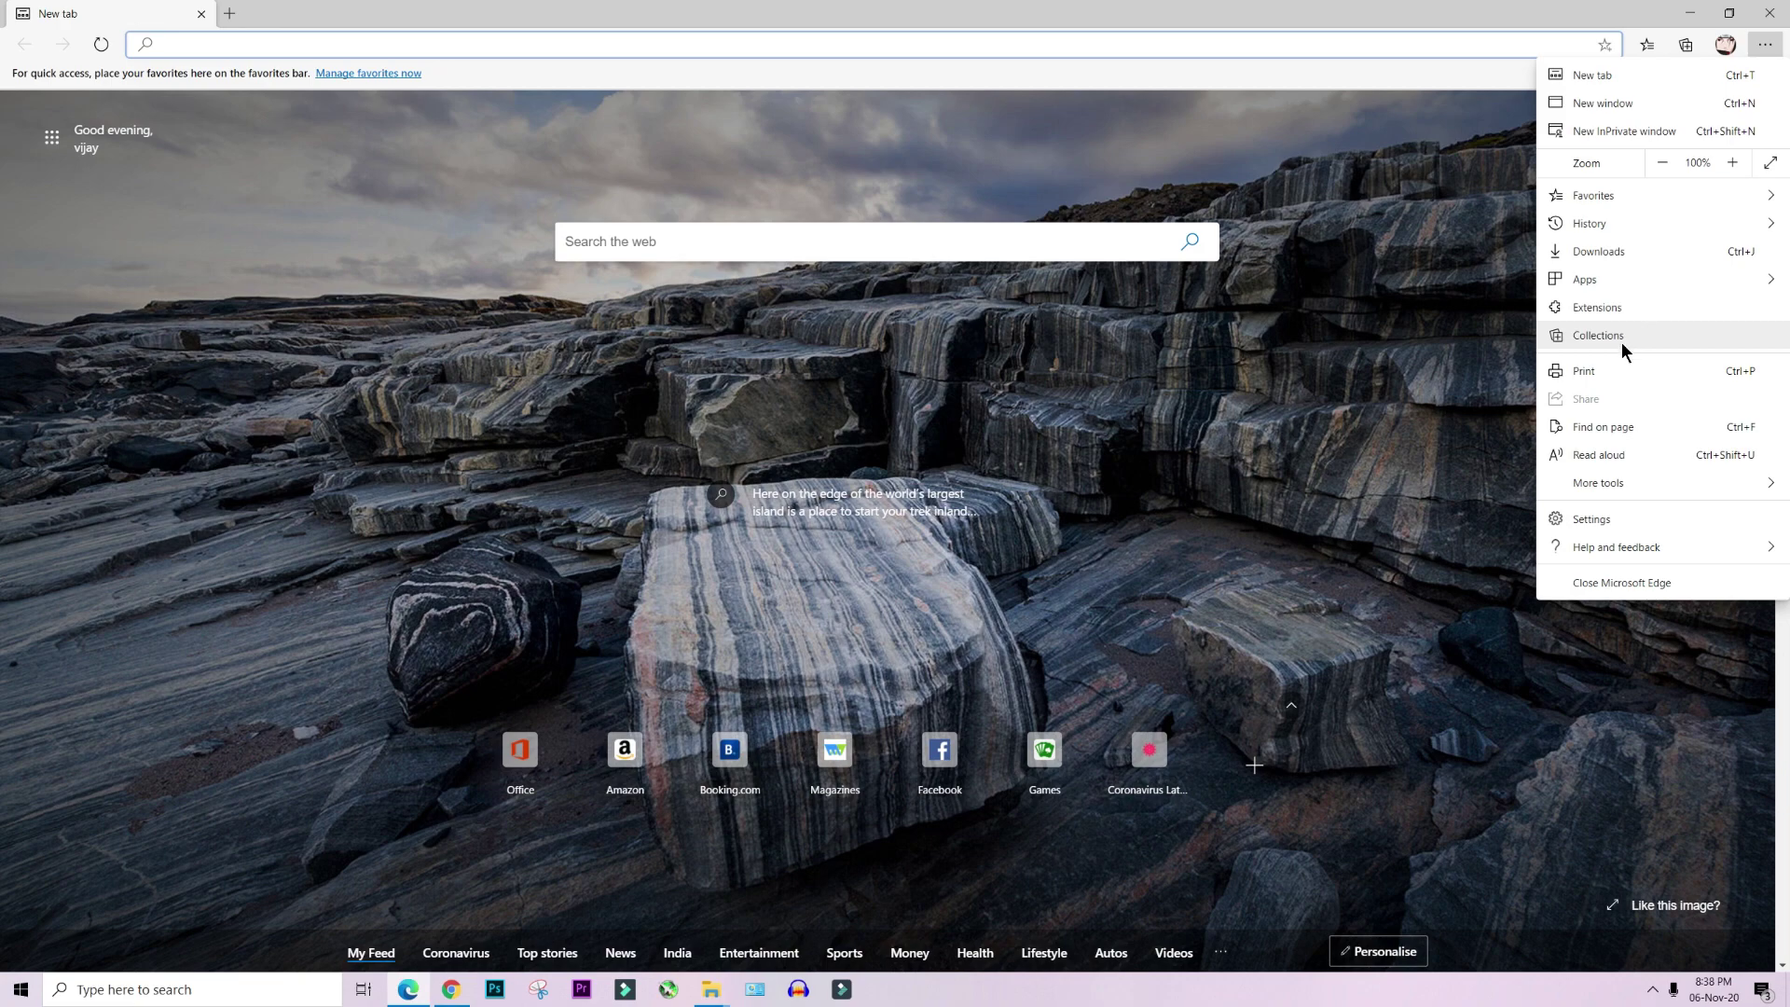
Switch to Microsoft Edge, open Clear browsing data in its privacy settings and look through the data types.
{"action": "left_click", "coordinate": [1594, 519]}
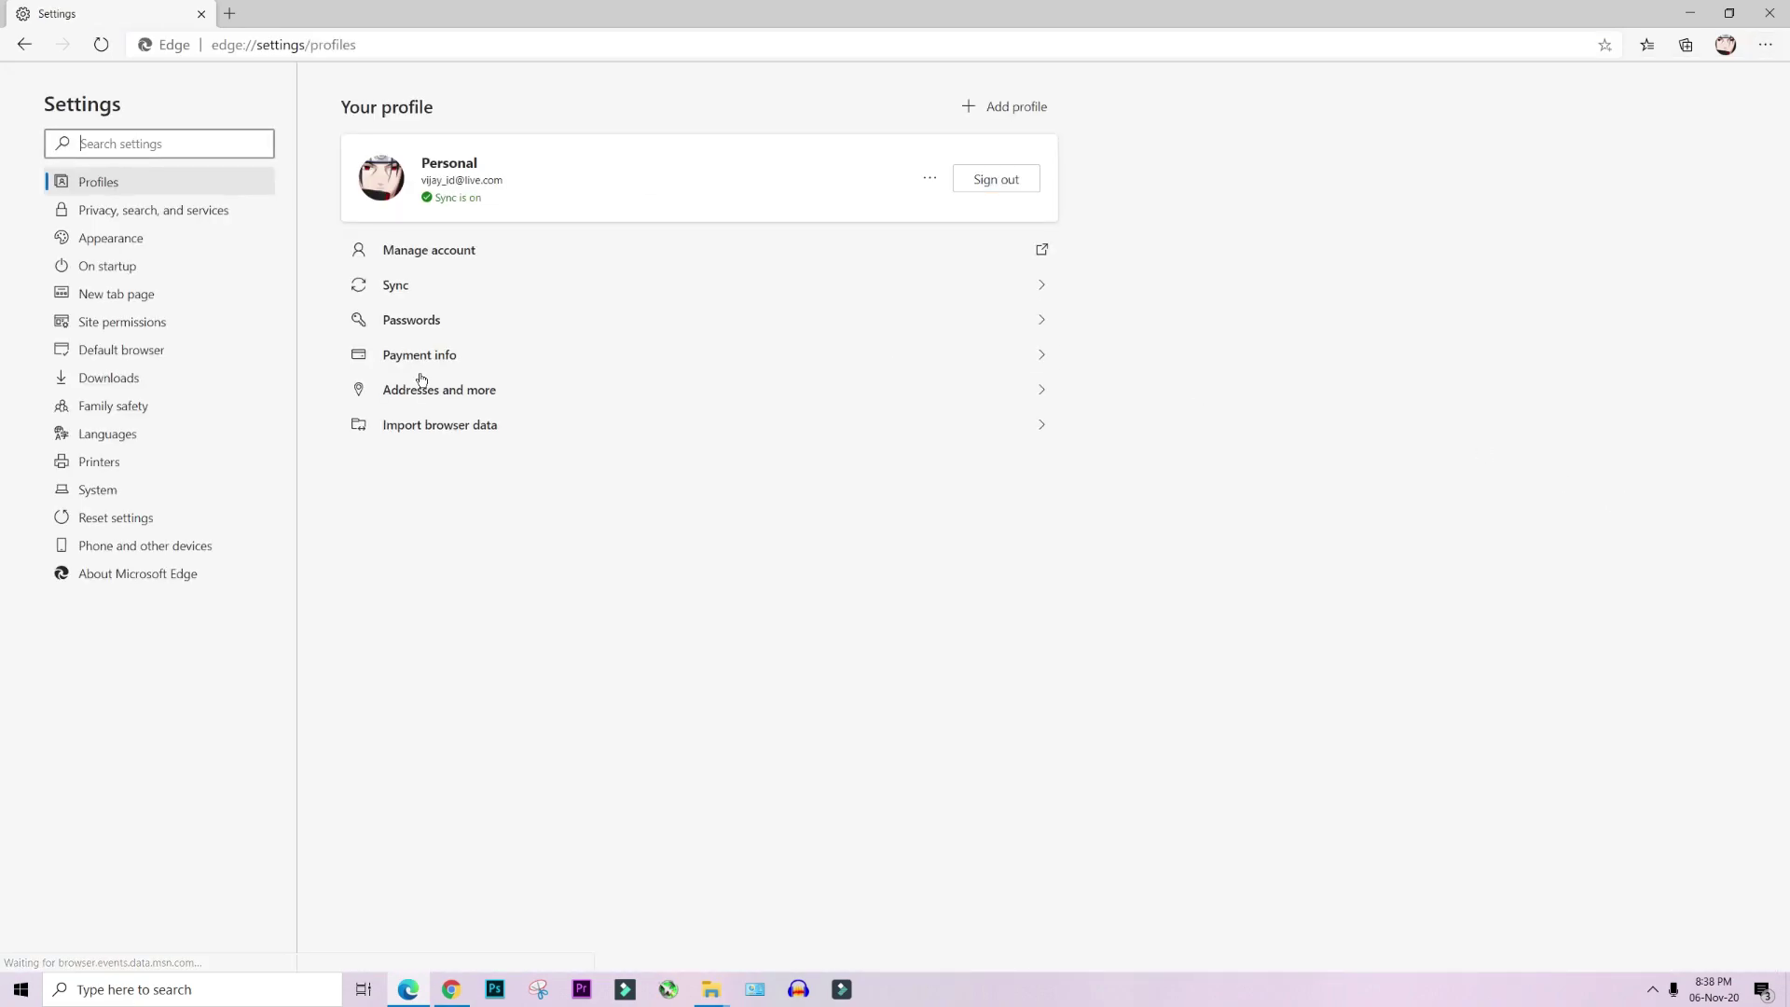
{"action": "double_click", "coordinate": [117, 221]}
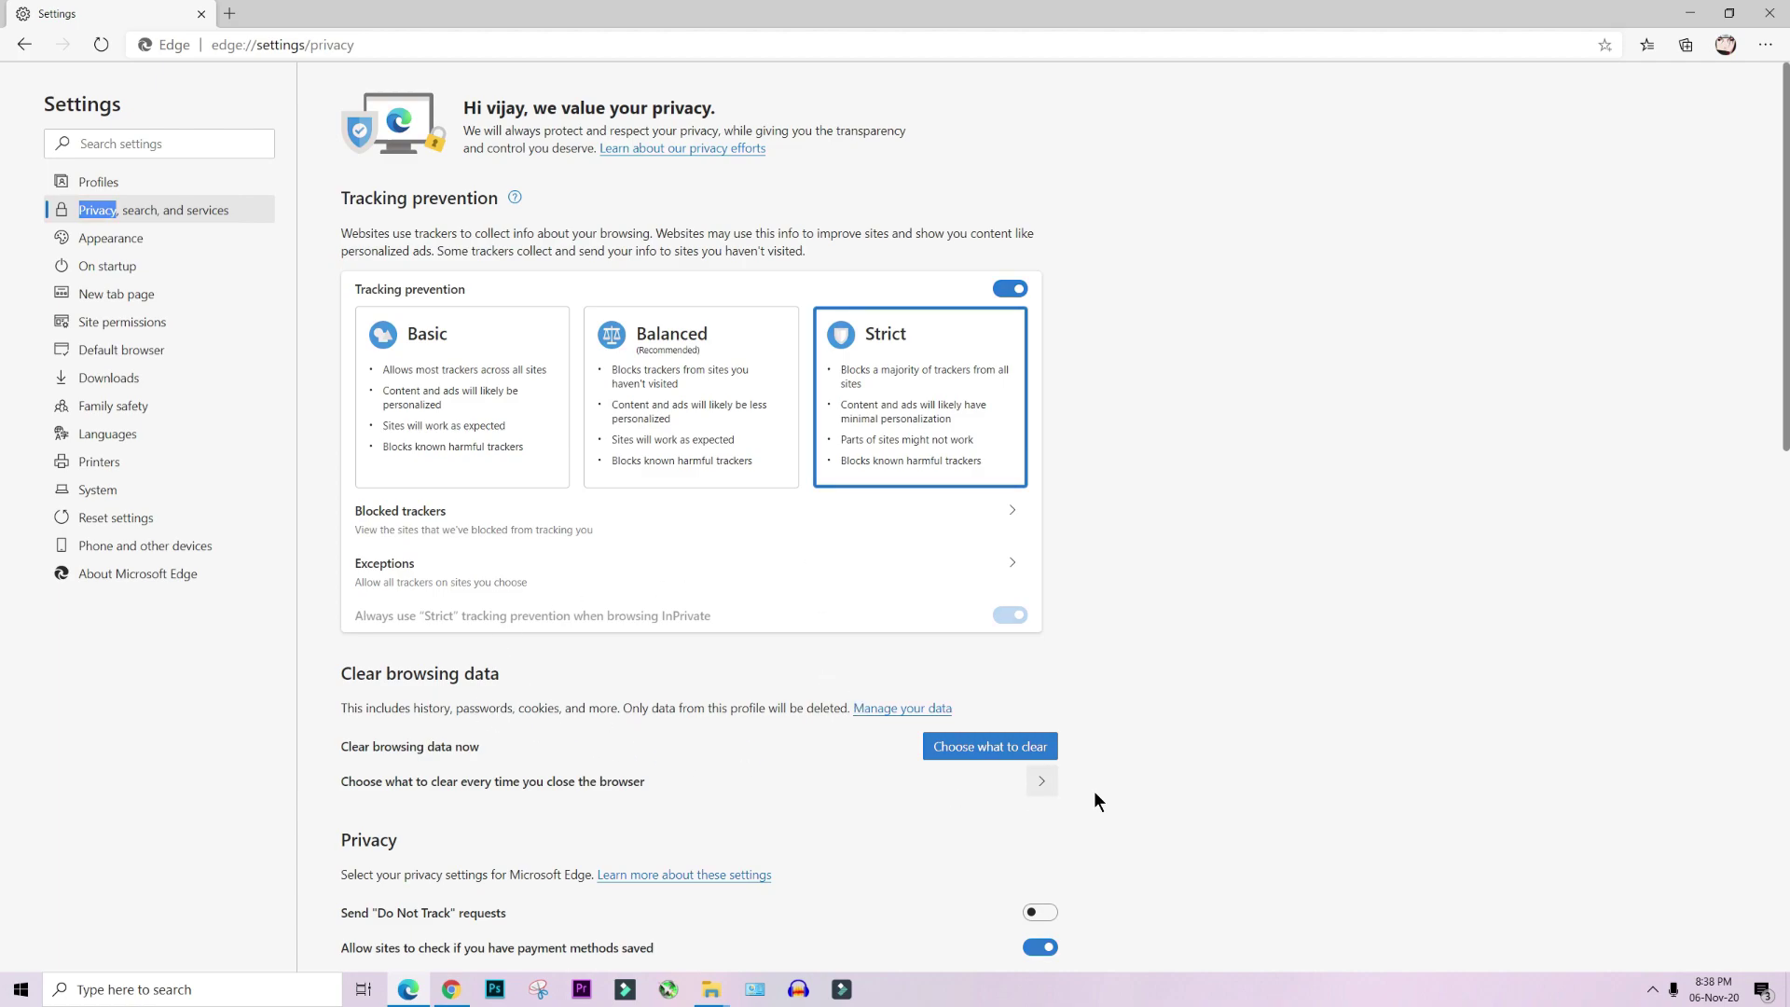
{"action": "left_click", "coordinate": [1053, 753]}
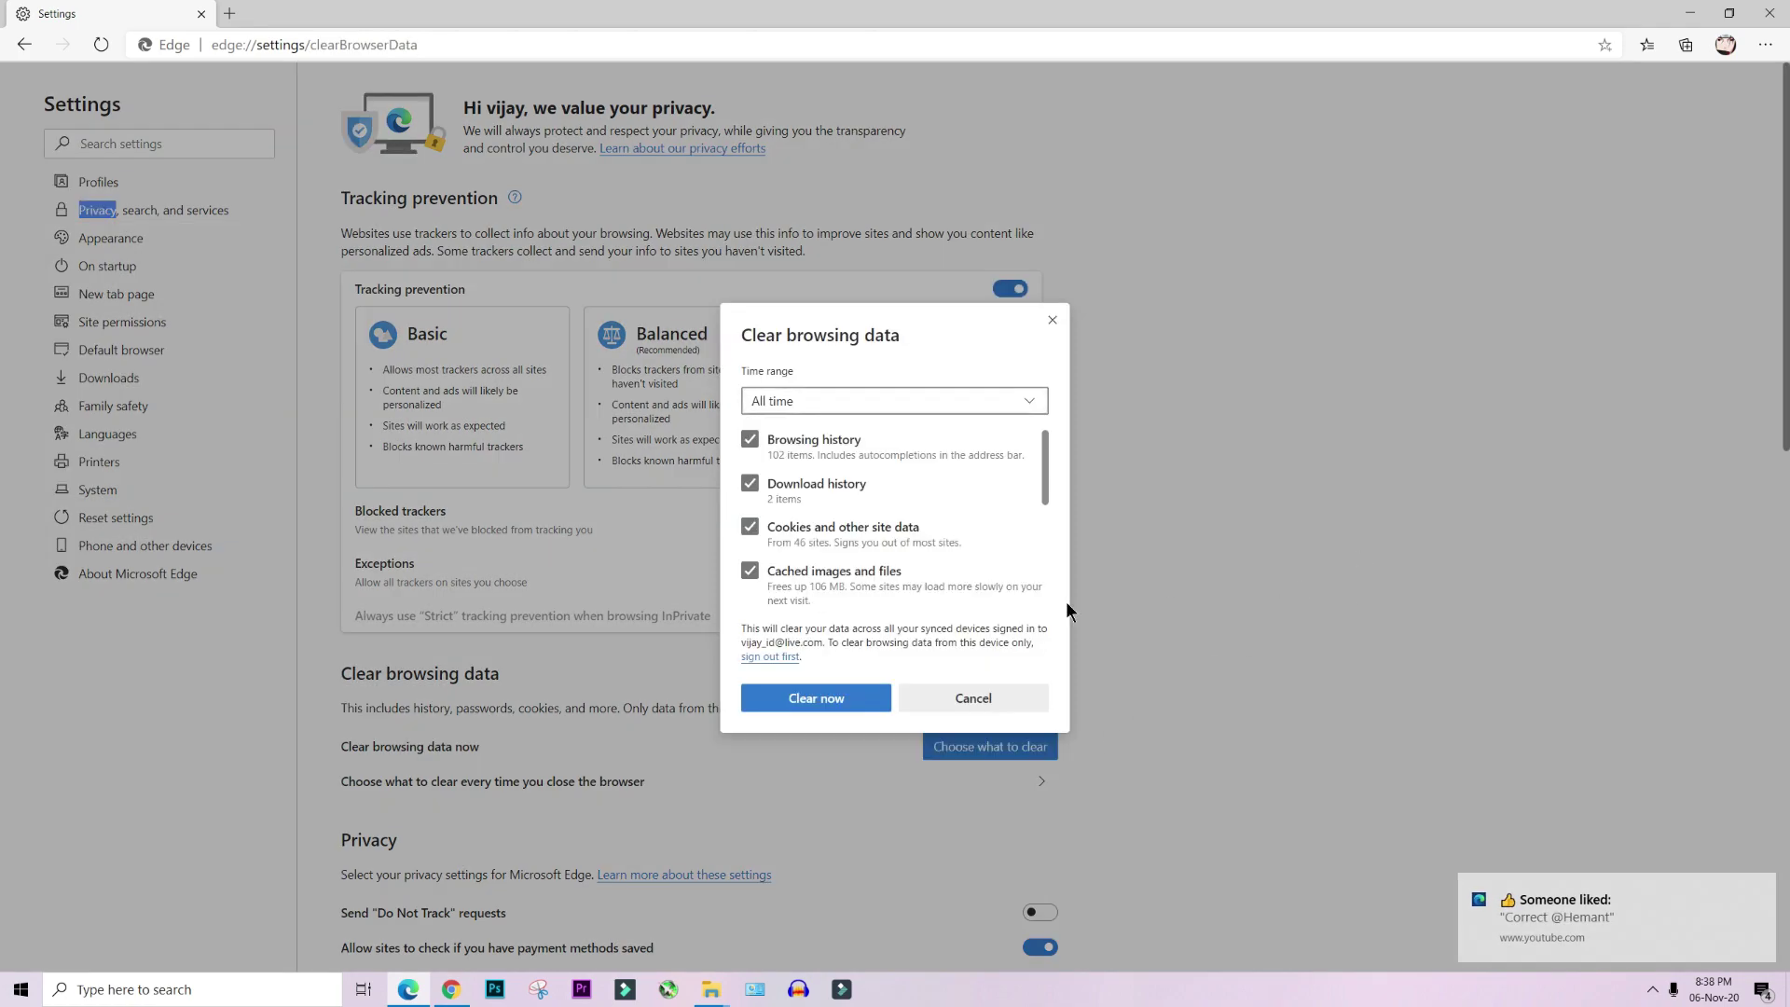
{"action": "scroll", "coordinate": [815, 531], "scroll_direction": "down", "scroll_amount": 3}
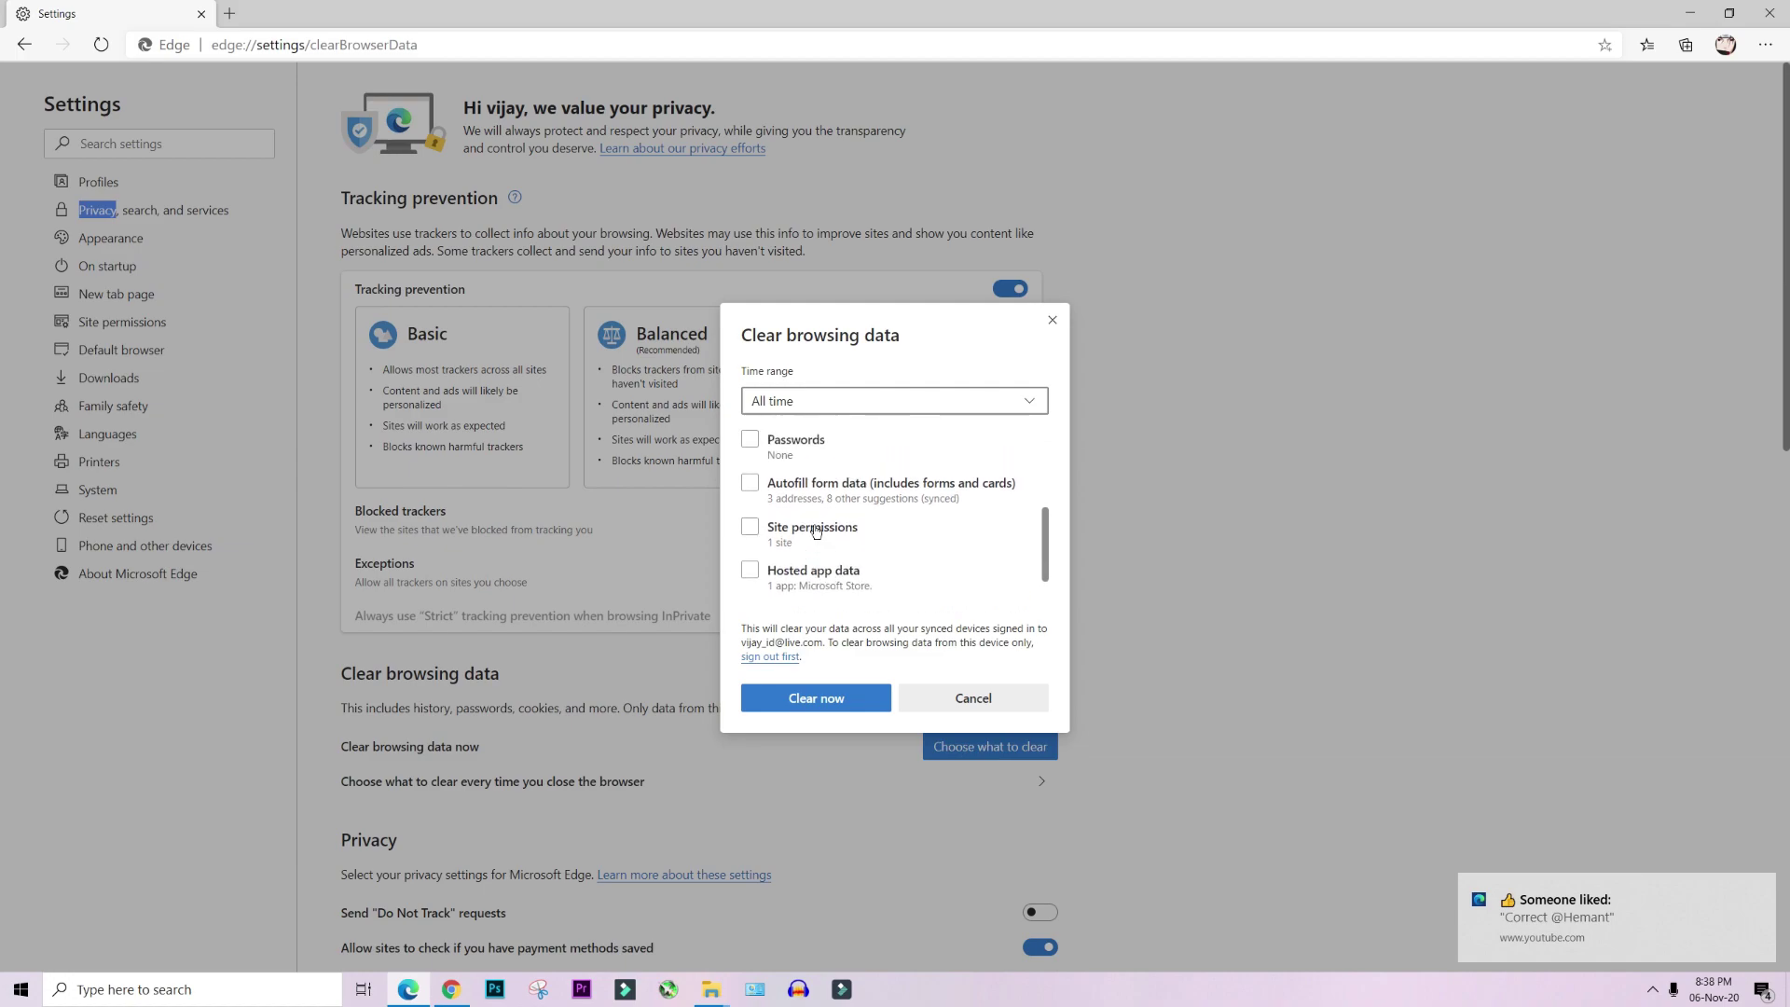
{"action": "scroll", "coordinate": [816, 531], "scroll_direction": "down", "scroll_amount": 2}
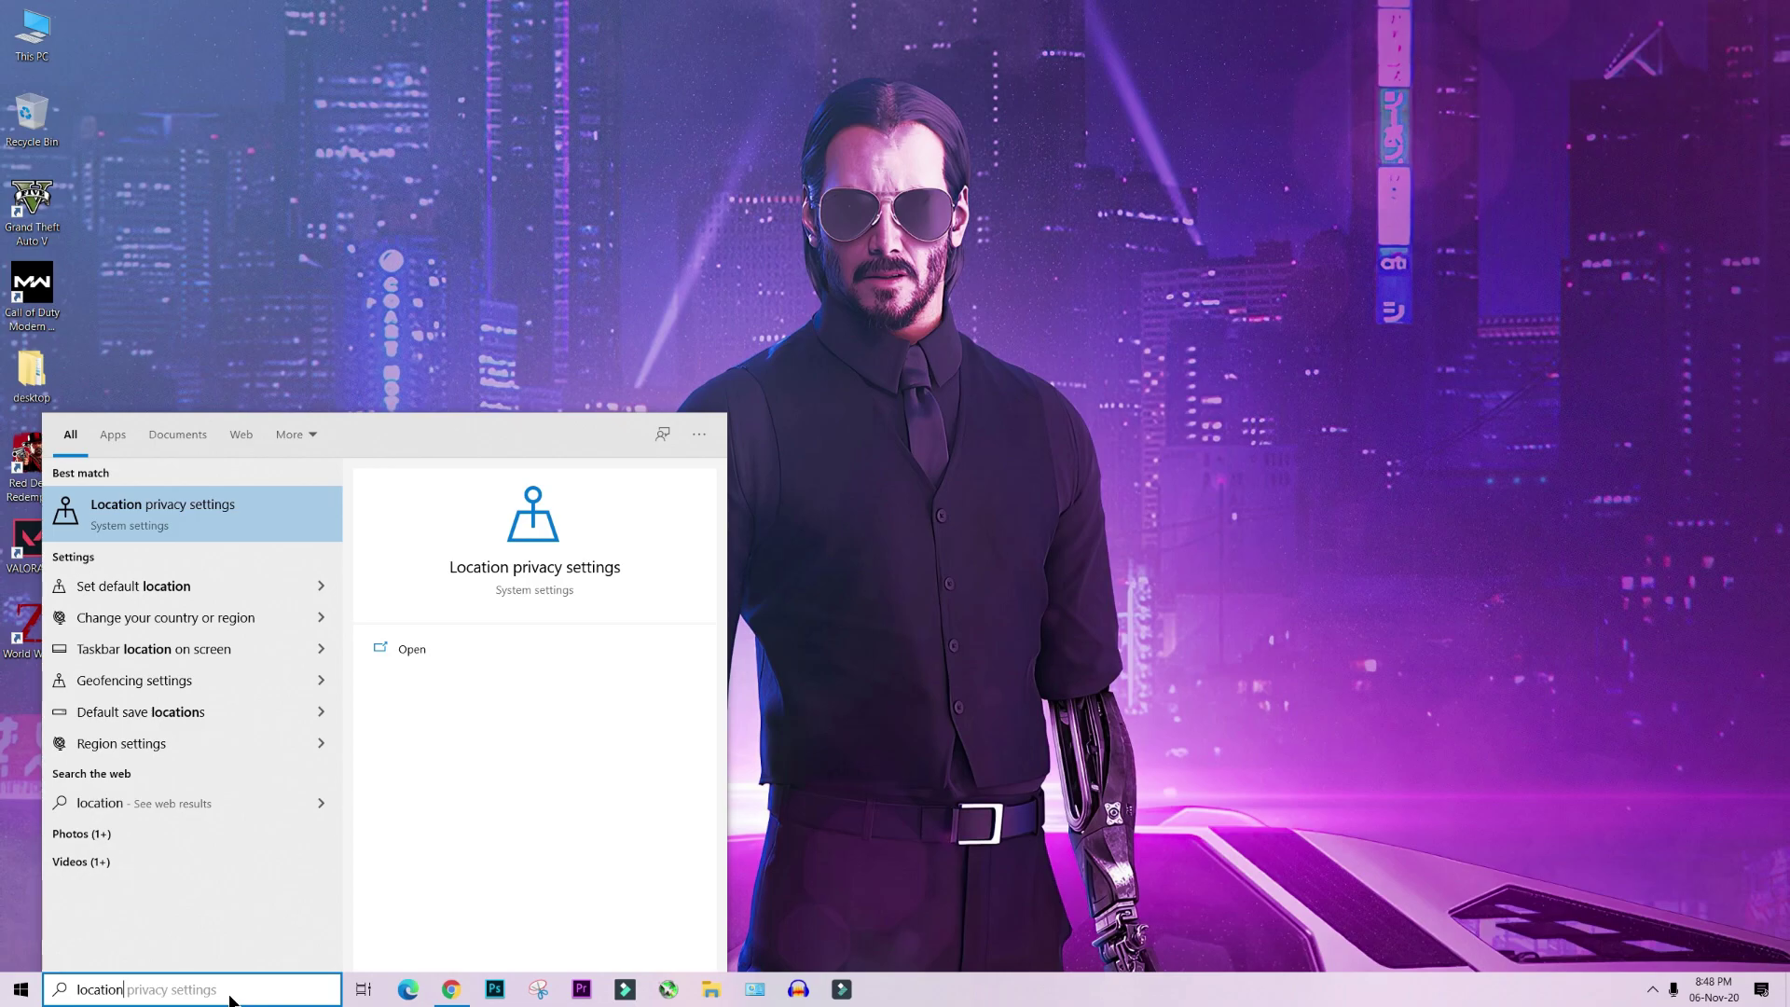
Open the Location privacy settings in Windows and clear the location history on this device.
{"action": "left_click", "coordinate": [188, 511]}
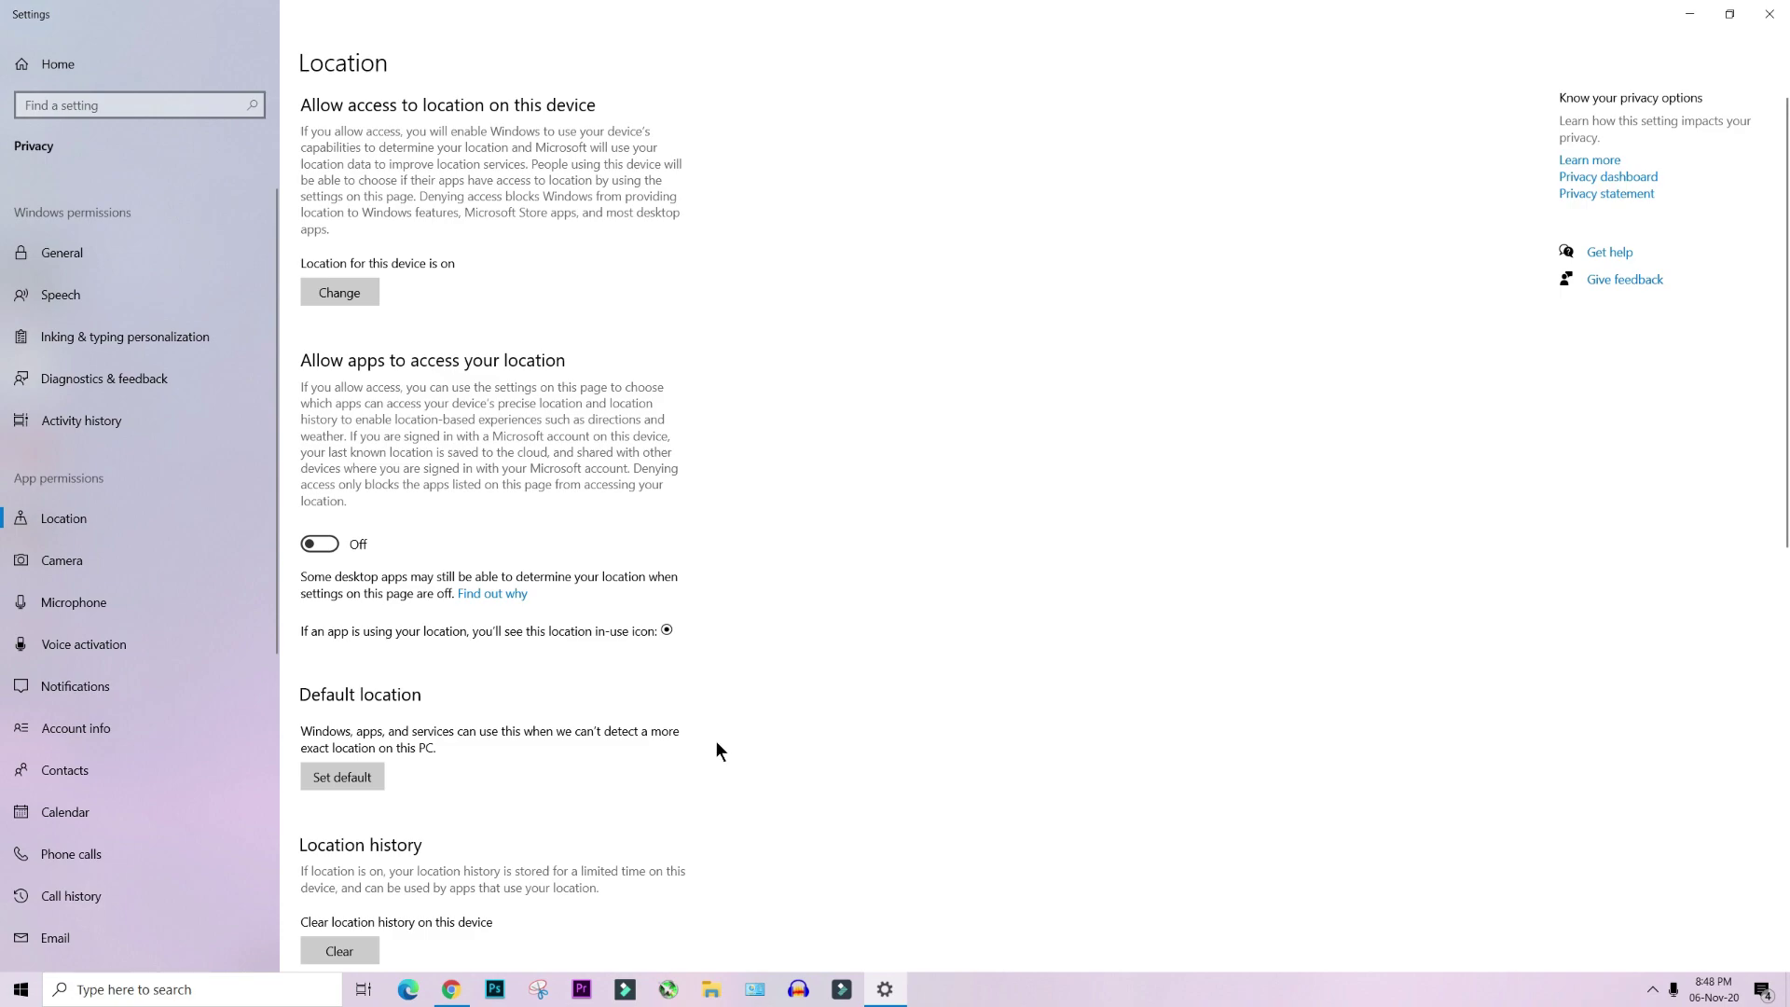
{"action": "scroll", "coordinate": [714, 741], "scroll_direction": "down", "scroll_amount": 6}
{"action": "scroll", "coordinate": [709, 742], "scroll_direction": "up", "scroll_amount": 4}
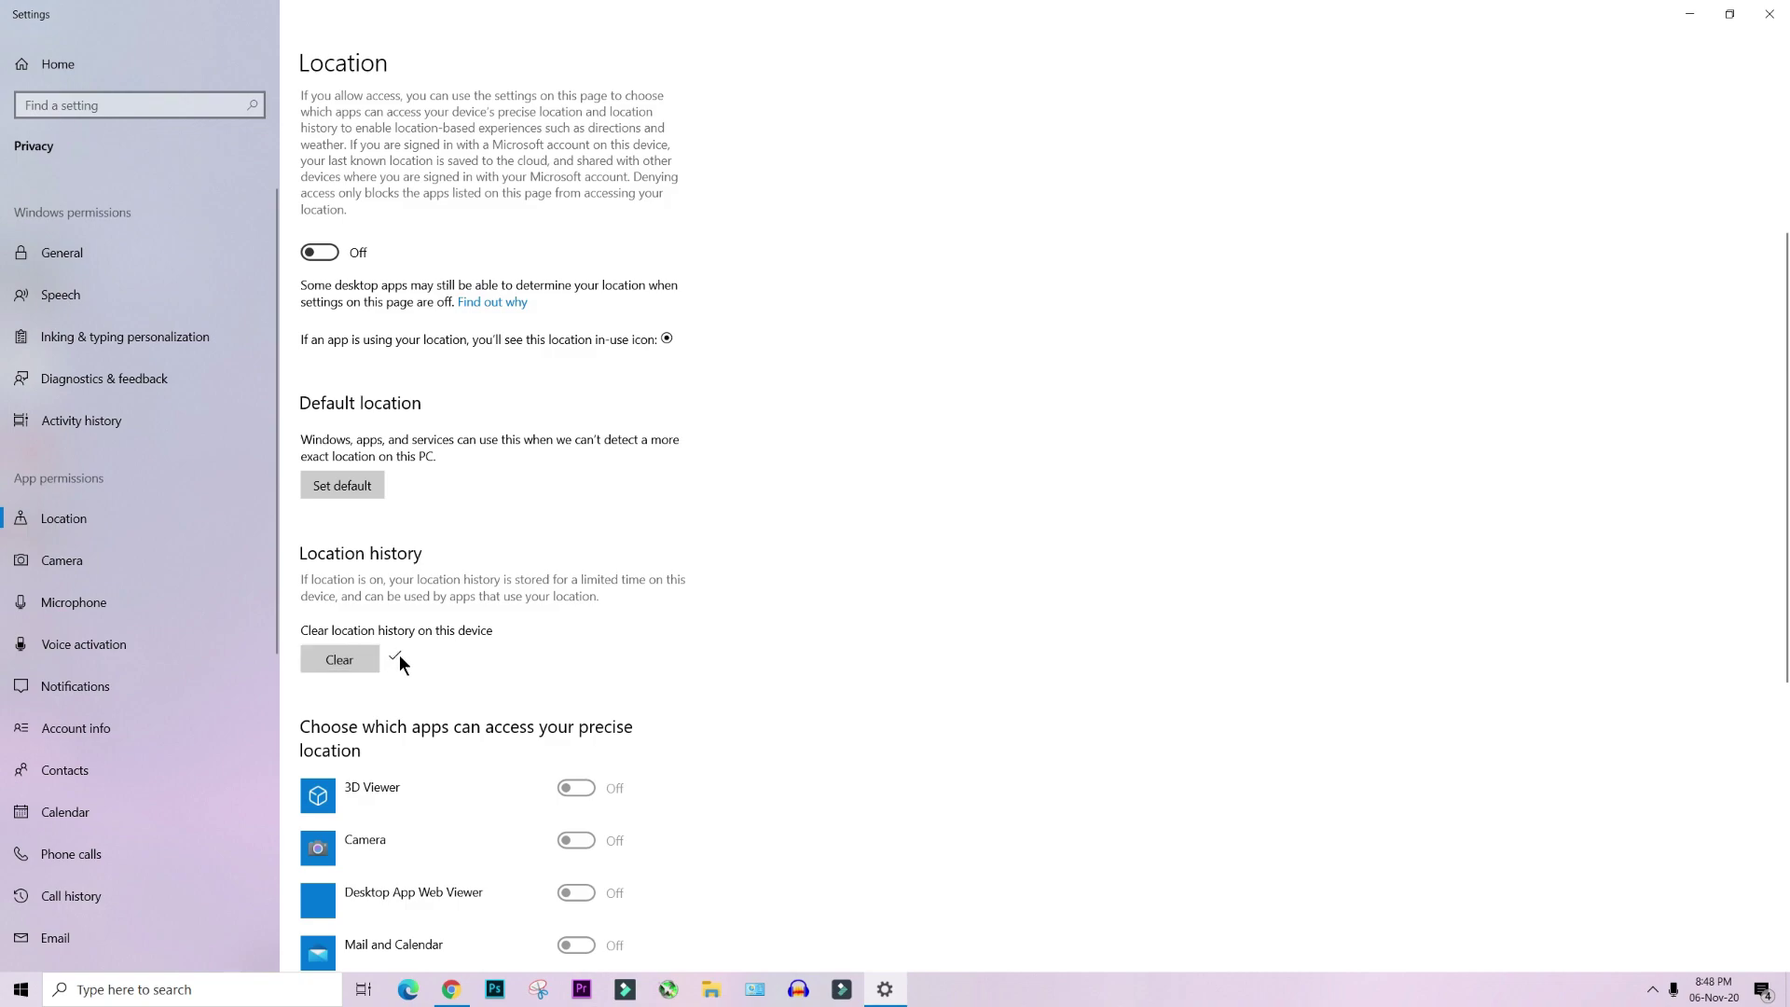
{"action": "scroll", "coordinate": [1038, 569], "scroll_direction": "down", "scroll_amount": 1}
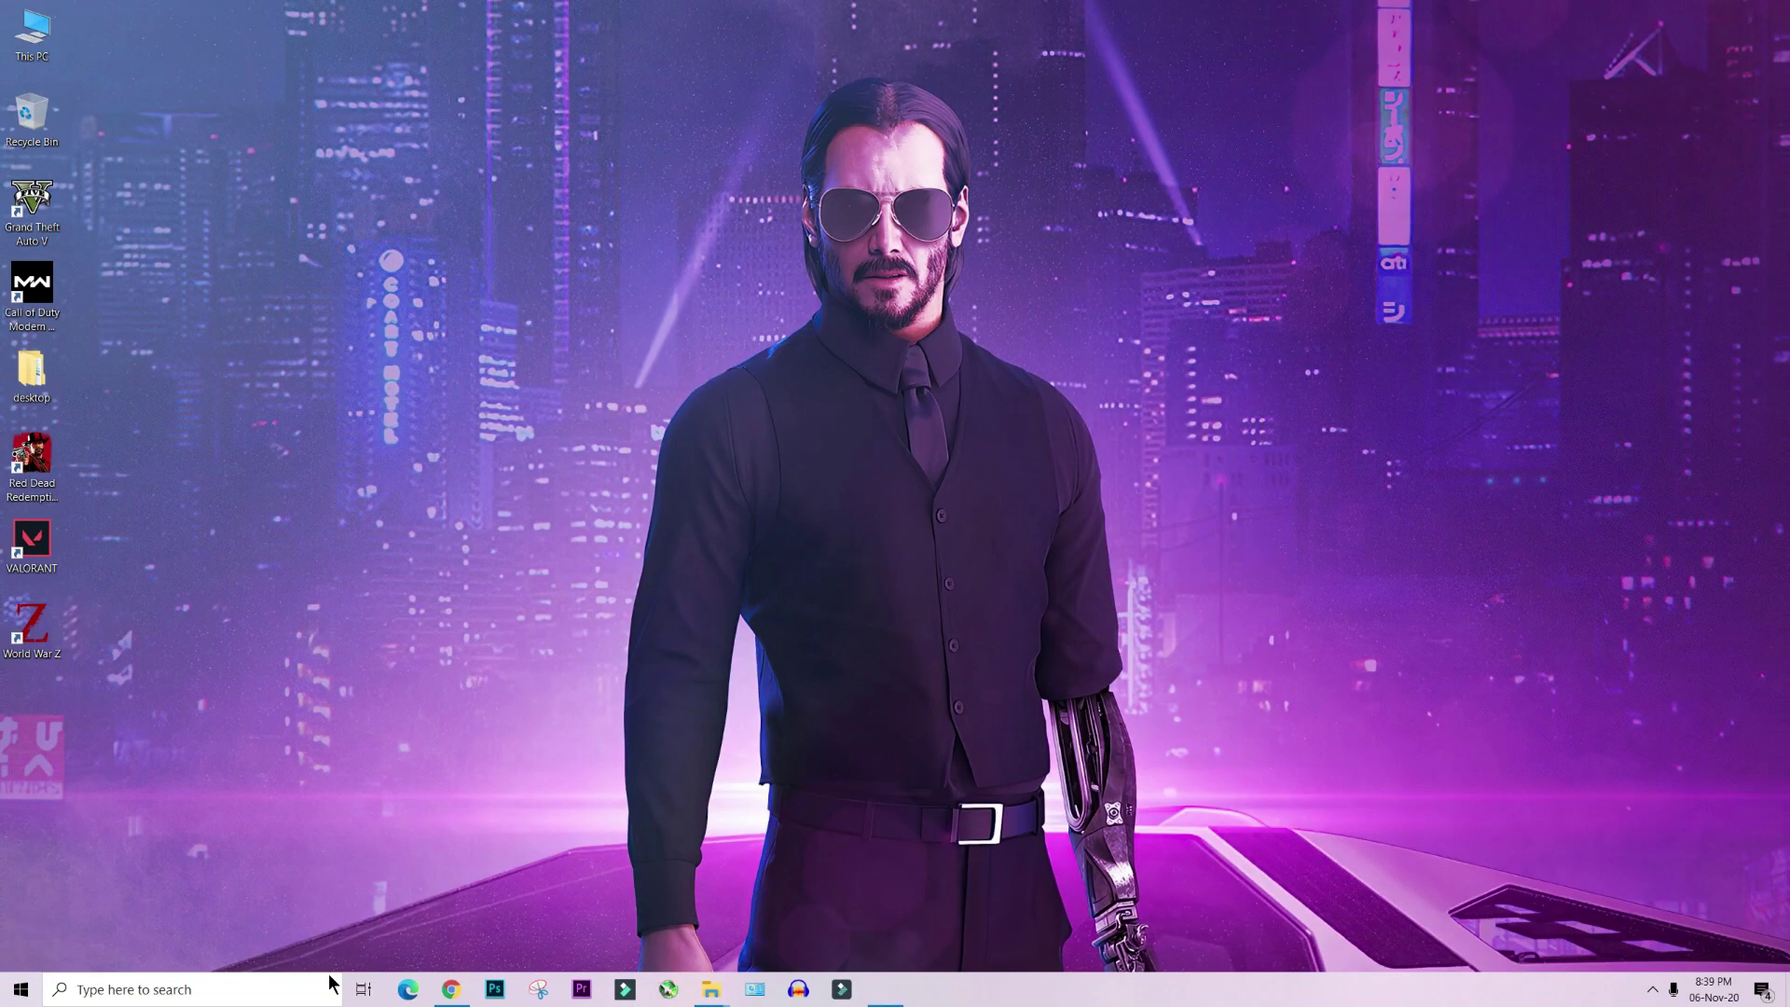
Run %APPDATA%, go up to the AppData folder and open its Local folder.
{"action": "key", "text": "super+r"}
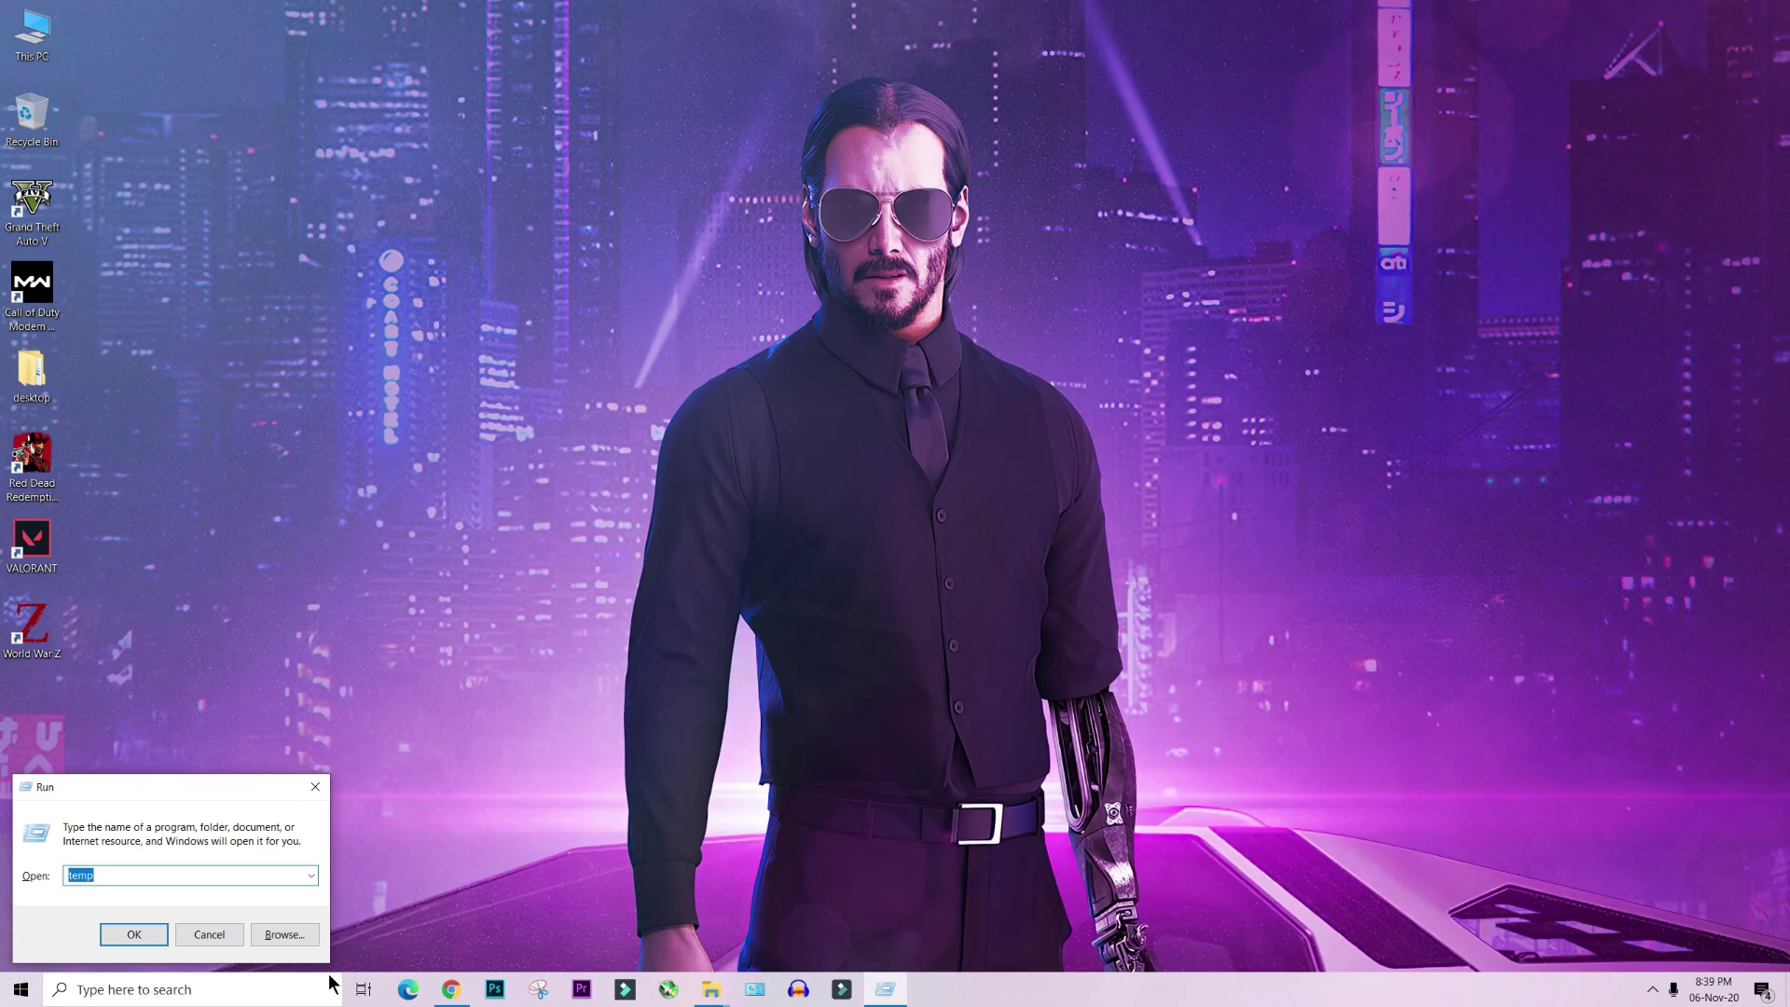
{"action": "type", "text": "%APPDATA%"}
{"action": "key", "text": "Return"}
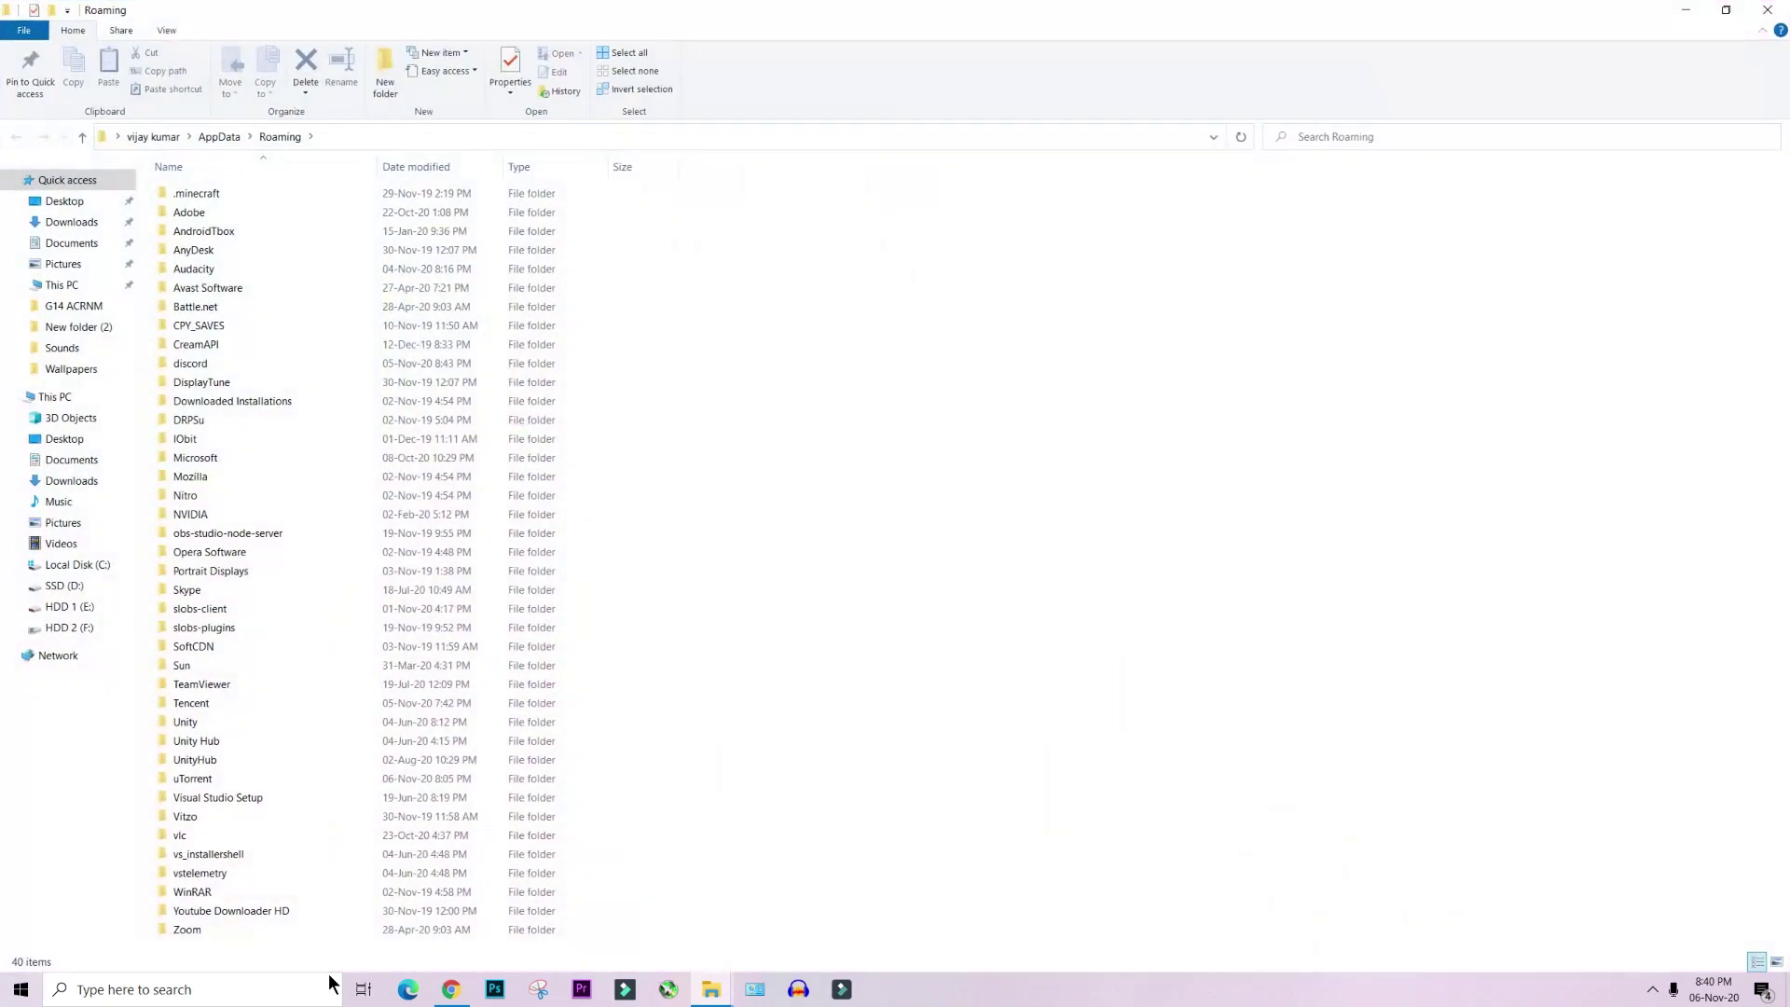
{"action": "left_click", "coordinate": [229, 137]}
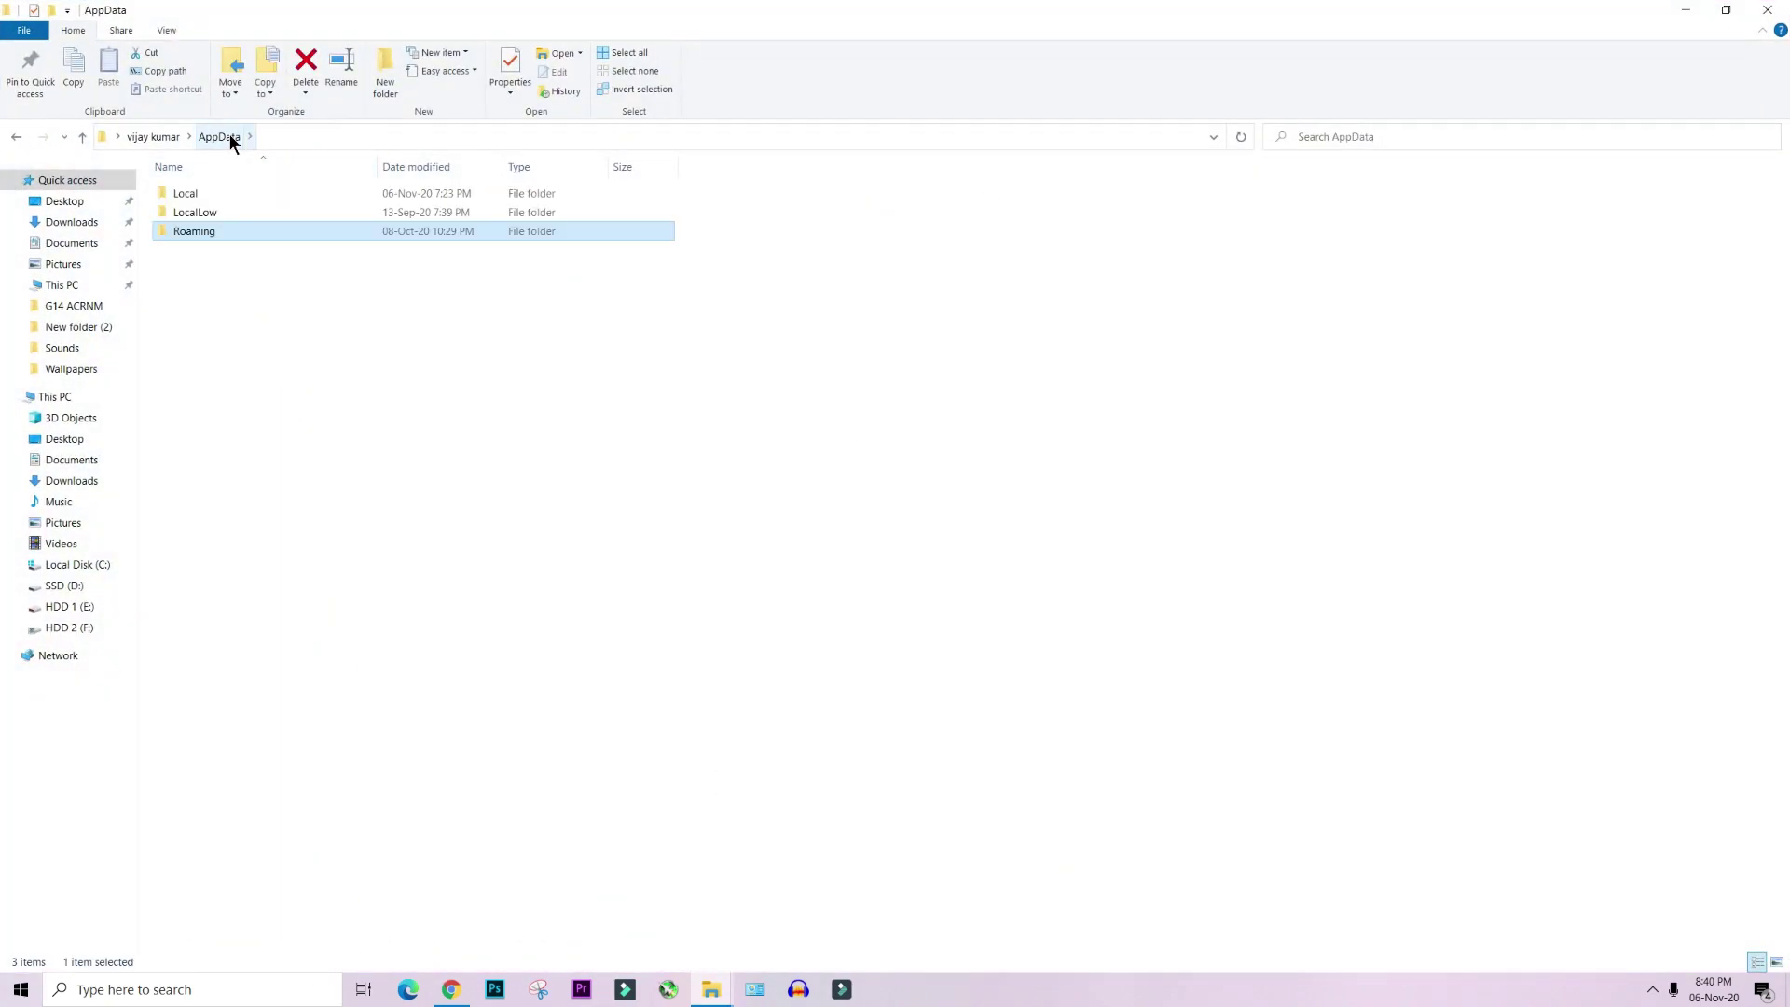
{"action": "double_click", "coordinate": [199, 198]}
Check inside the NVIDIA folder and its first subfolder, and return to the Local folder.
{"action": "type", "text": "nv"}
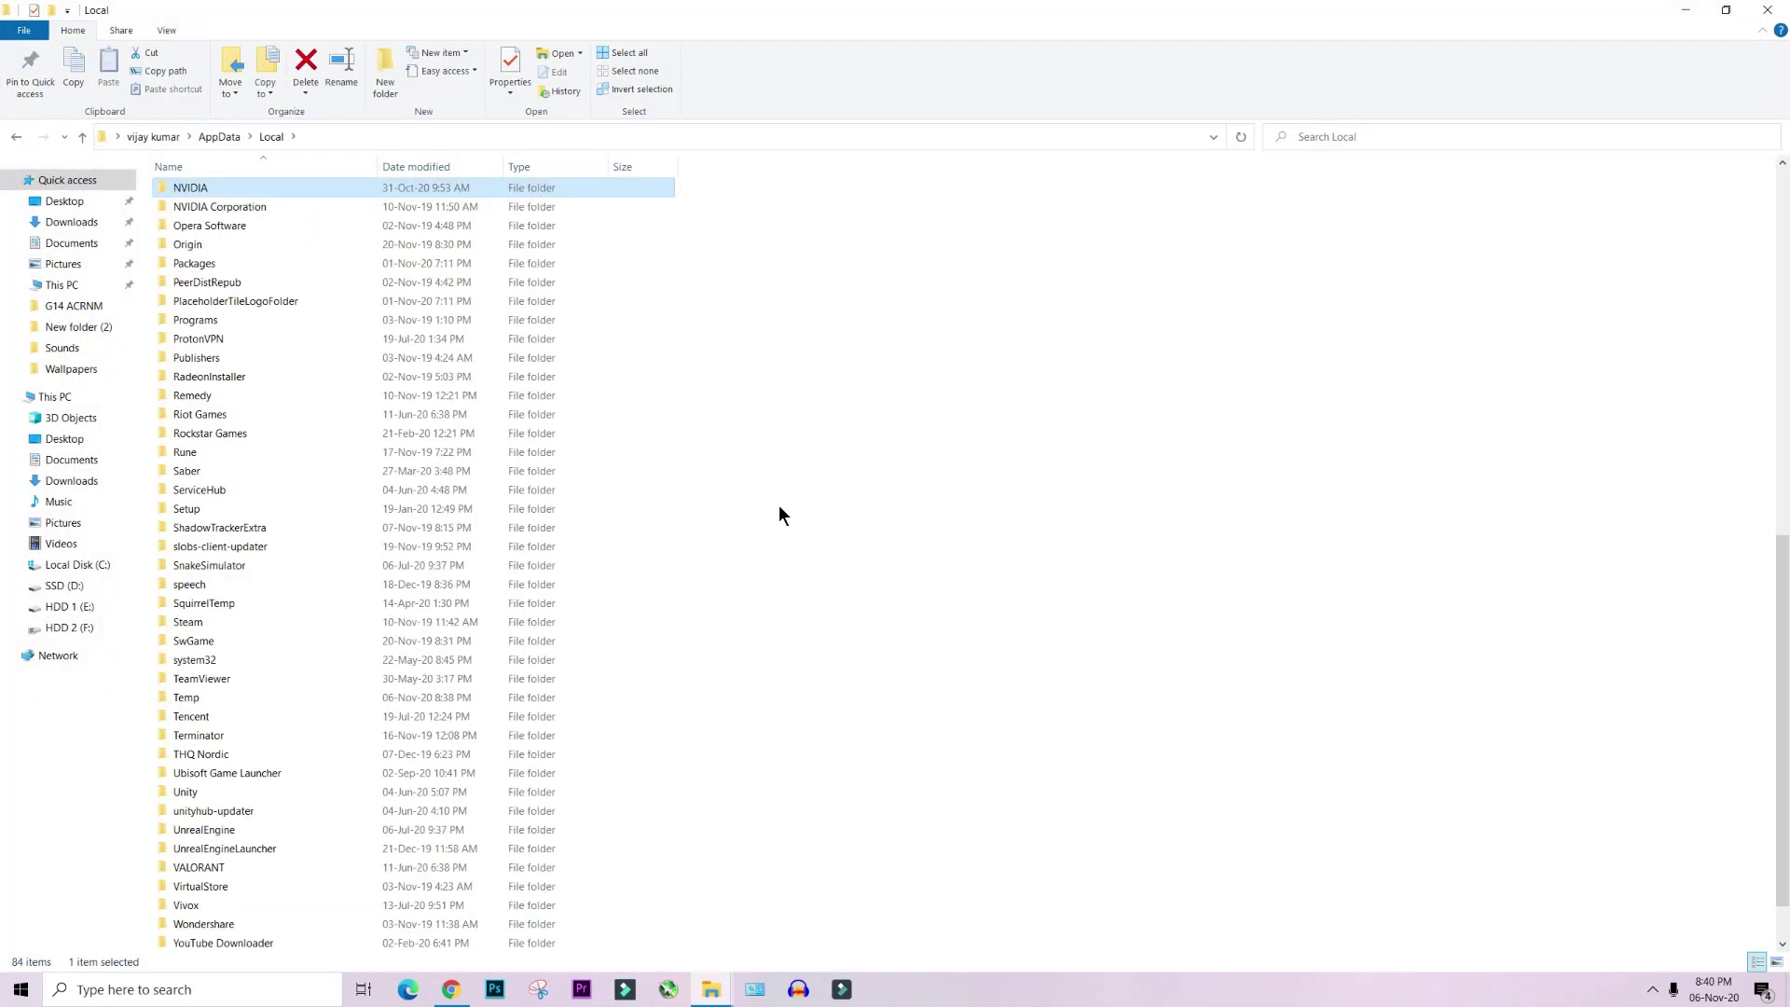
{"action": "key", "text": "Return"}
{"action": "double_click", "coordinate": [217, 194]}
{"action": "key", "text": "BackSpace"}
{"action": "key", "text": "BackSpace"}
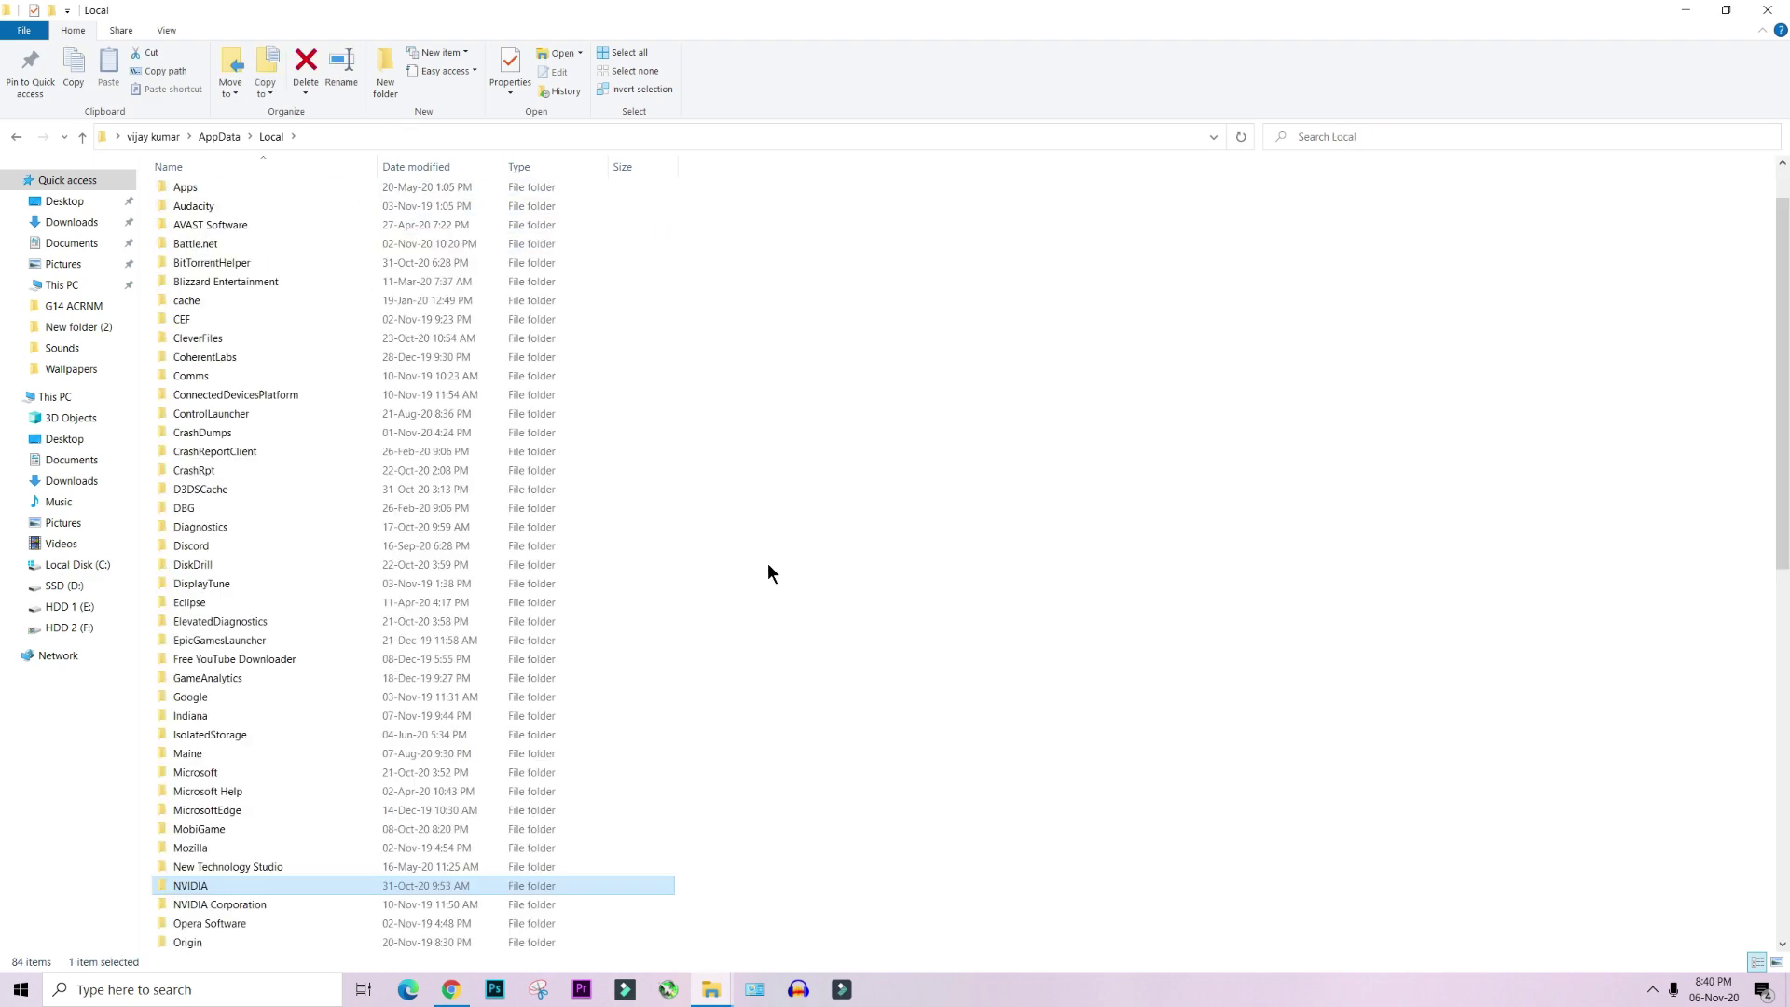
Open the NVIDIA Corporation folder in Local to look for the NV_Cache folder, and refresh the listing.
{"action": "key", "text": "Down"}
{"action": "key", "text": "Return"}
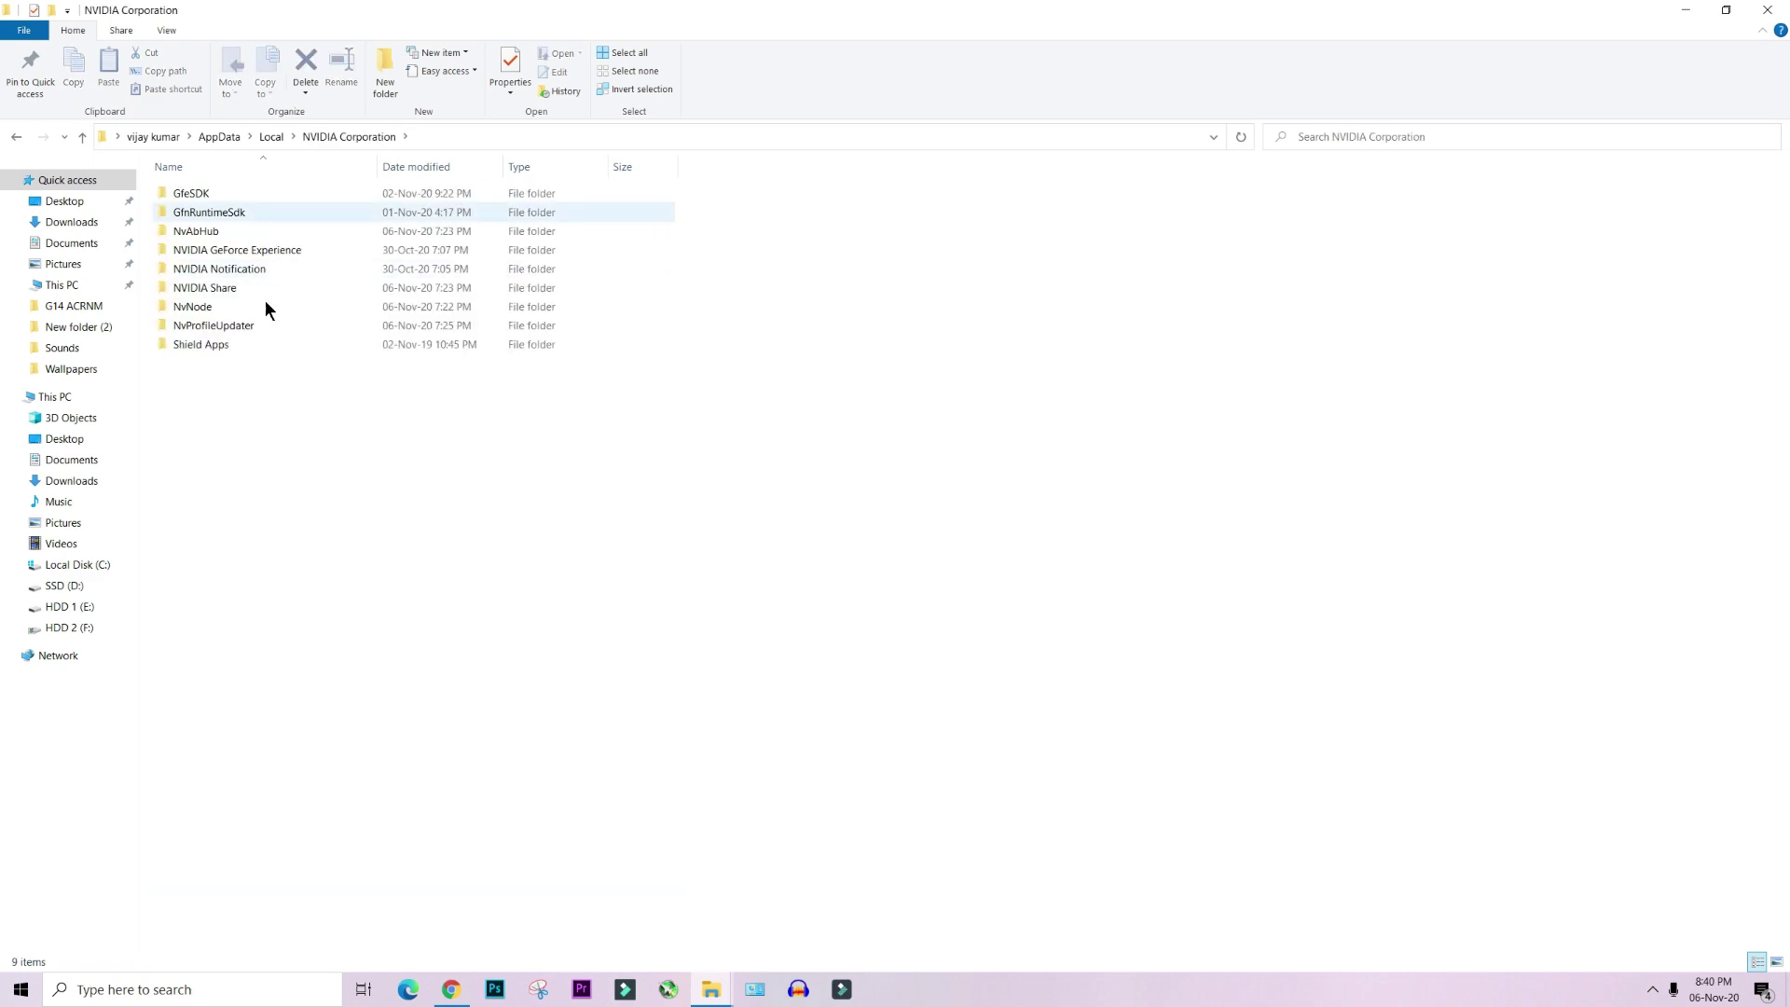
{"action": "right_click", "coordinate": [606, 335]}
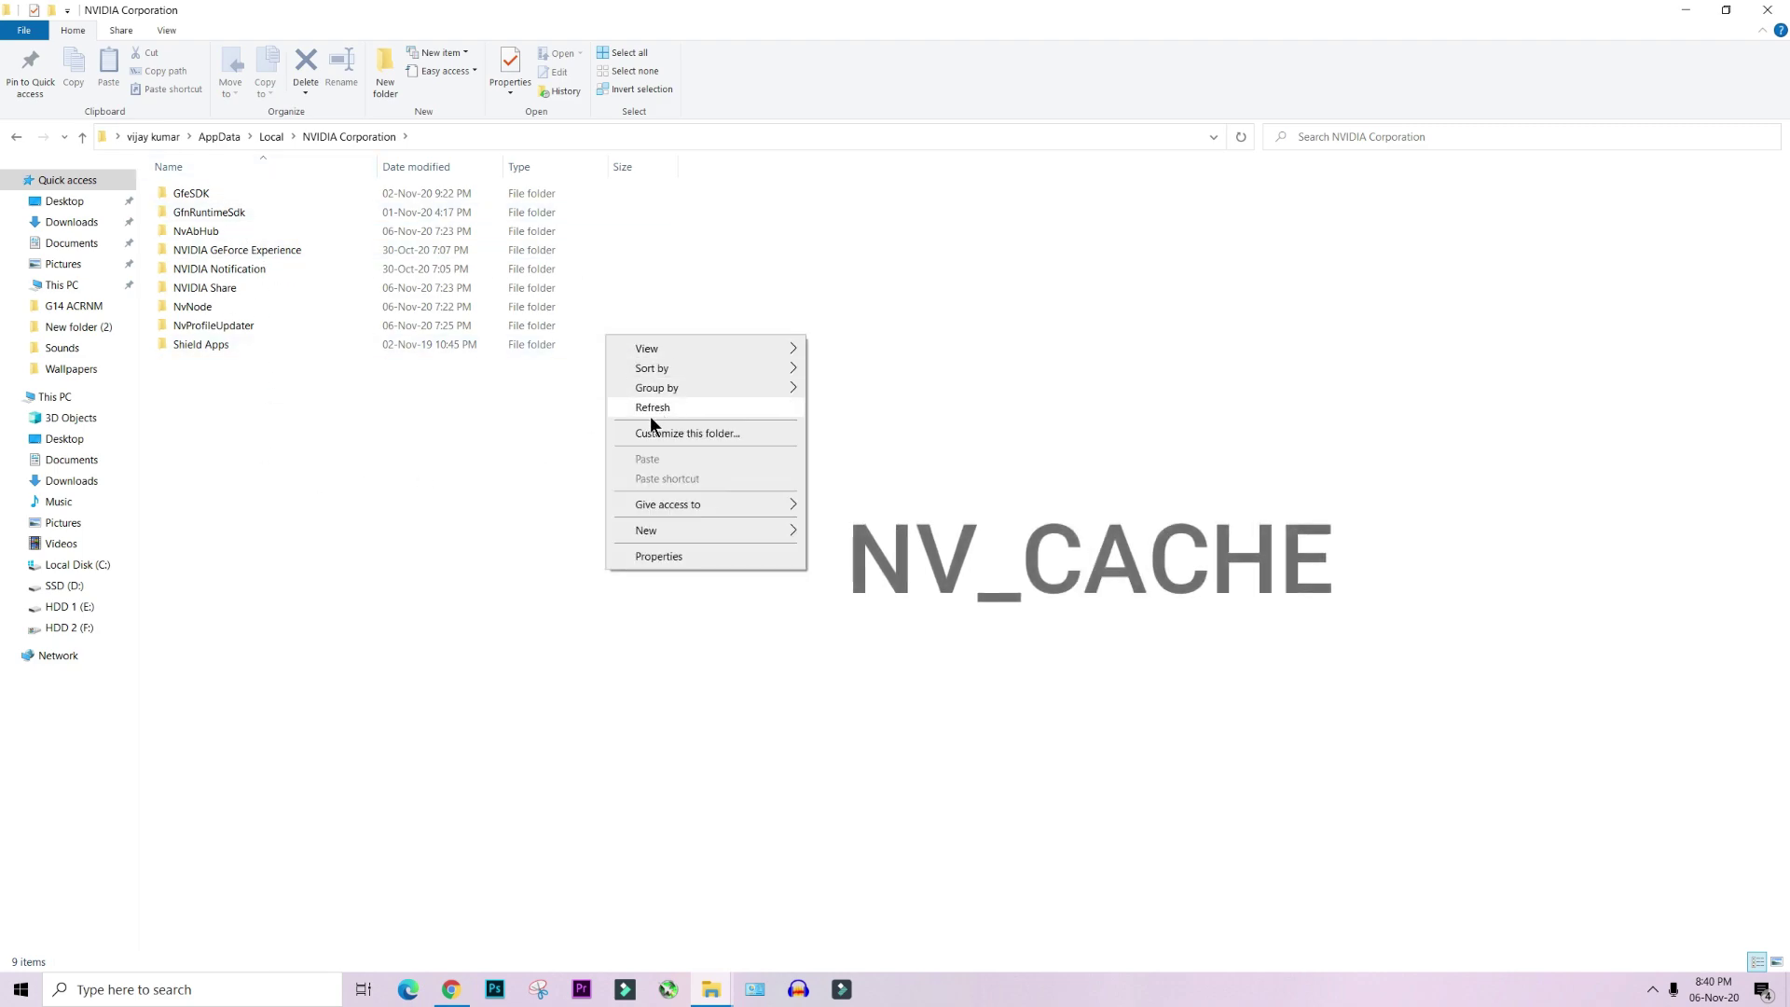
{"action": "left_click", "coordinate": [643, 408]}
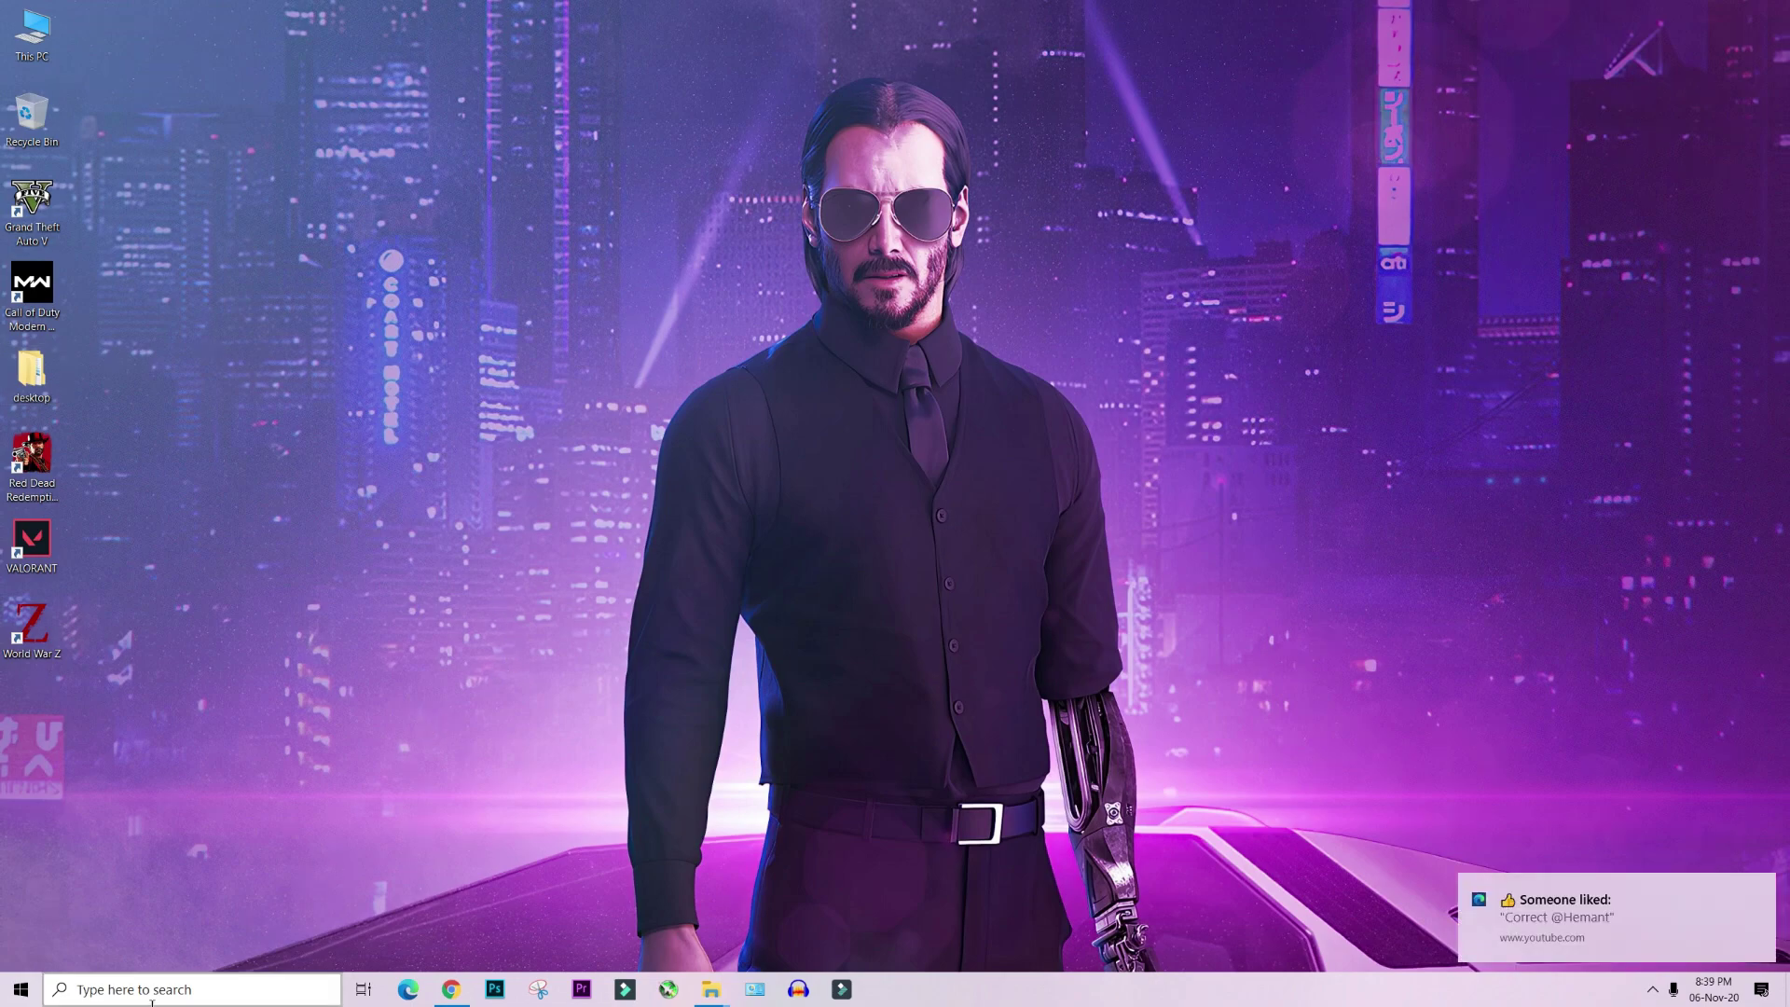
Open This PC and go to the ProgramData folder on Local Disk (C:).
{"action": "double_click", "coordinate": [47, 41]}
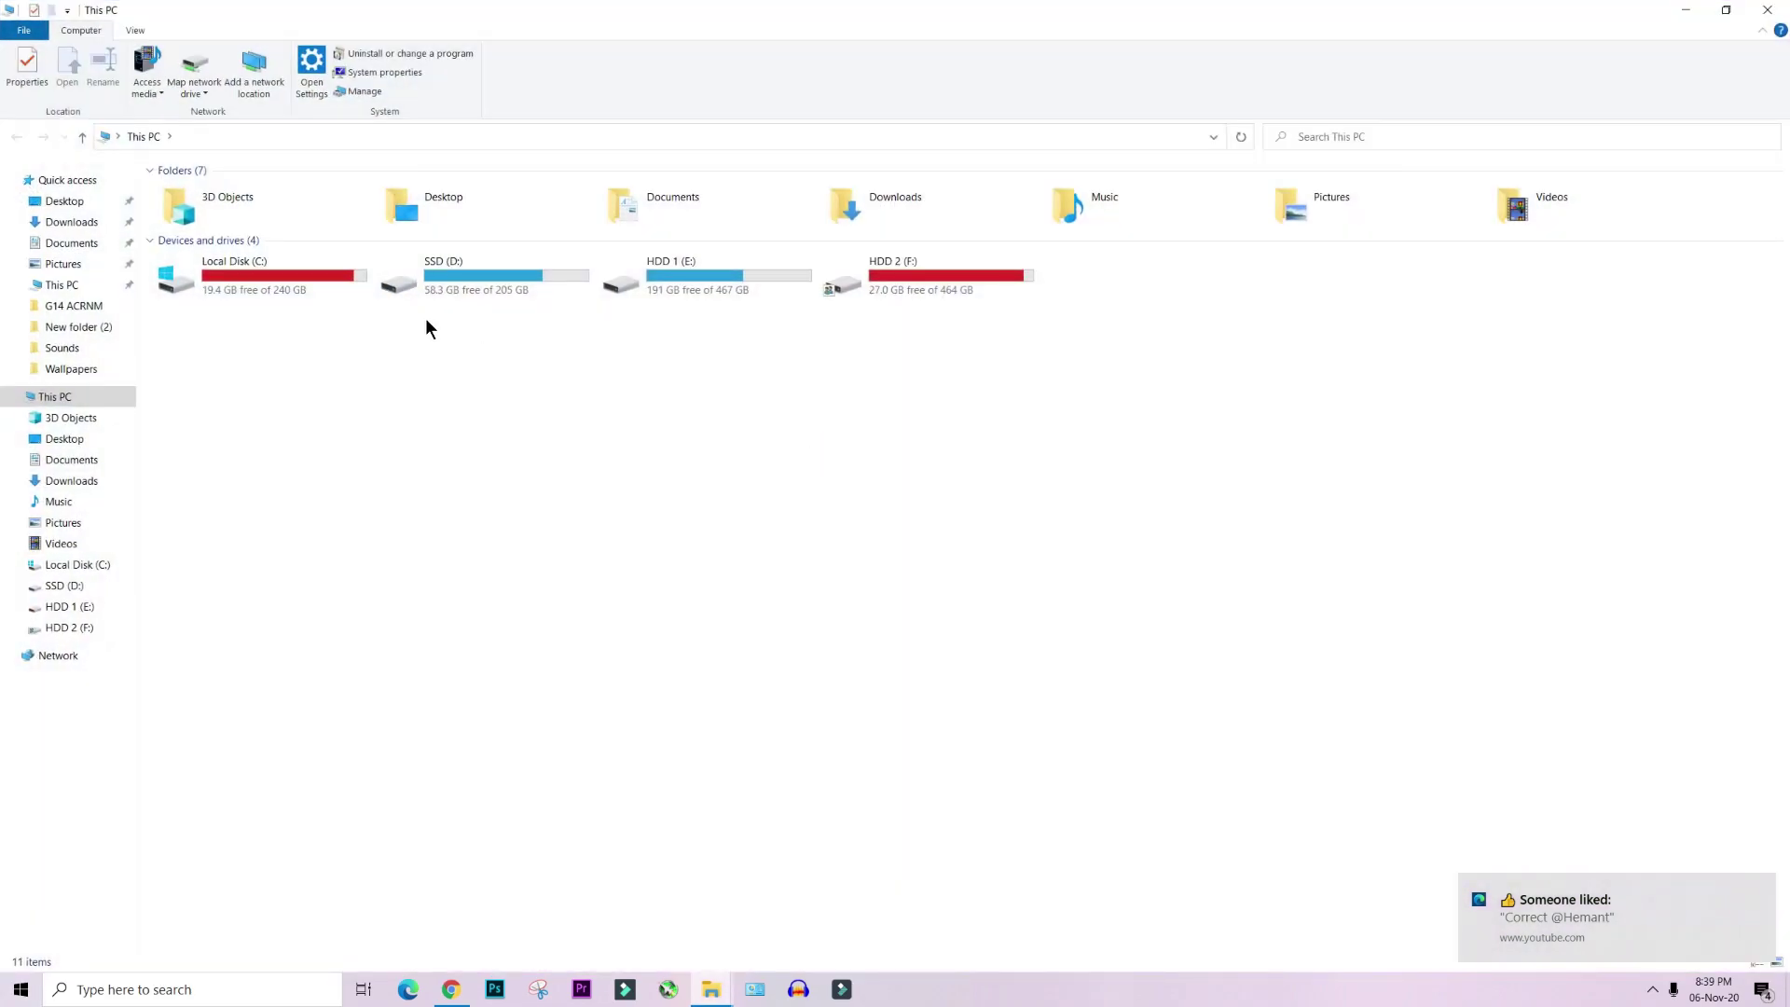
{"action": "double_click", "coordinate": [317, 278]}
{"action": "double_click", "coordinate": [317, 278]}
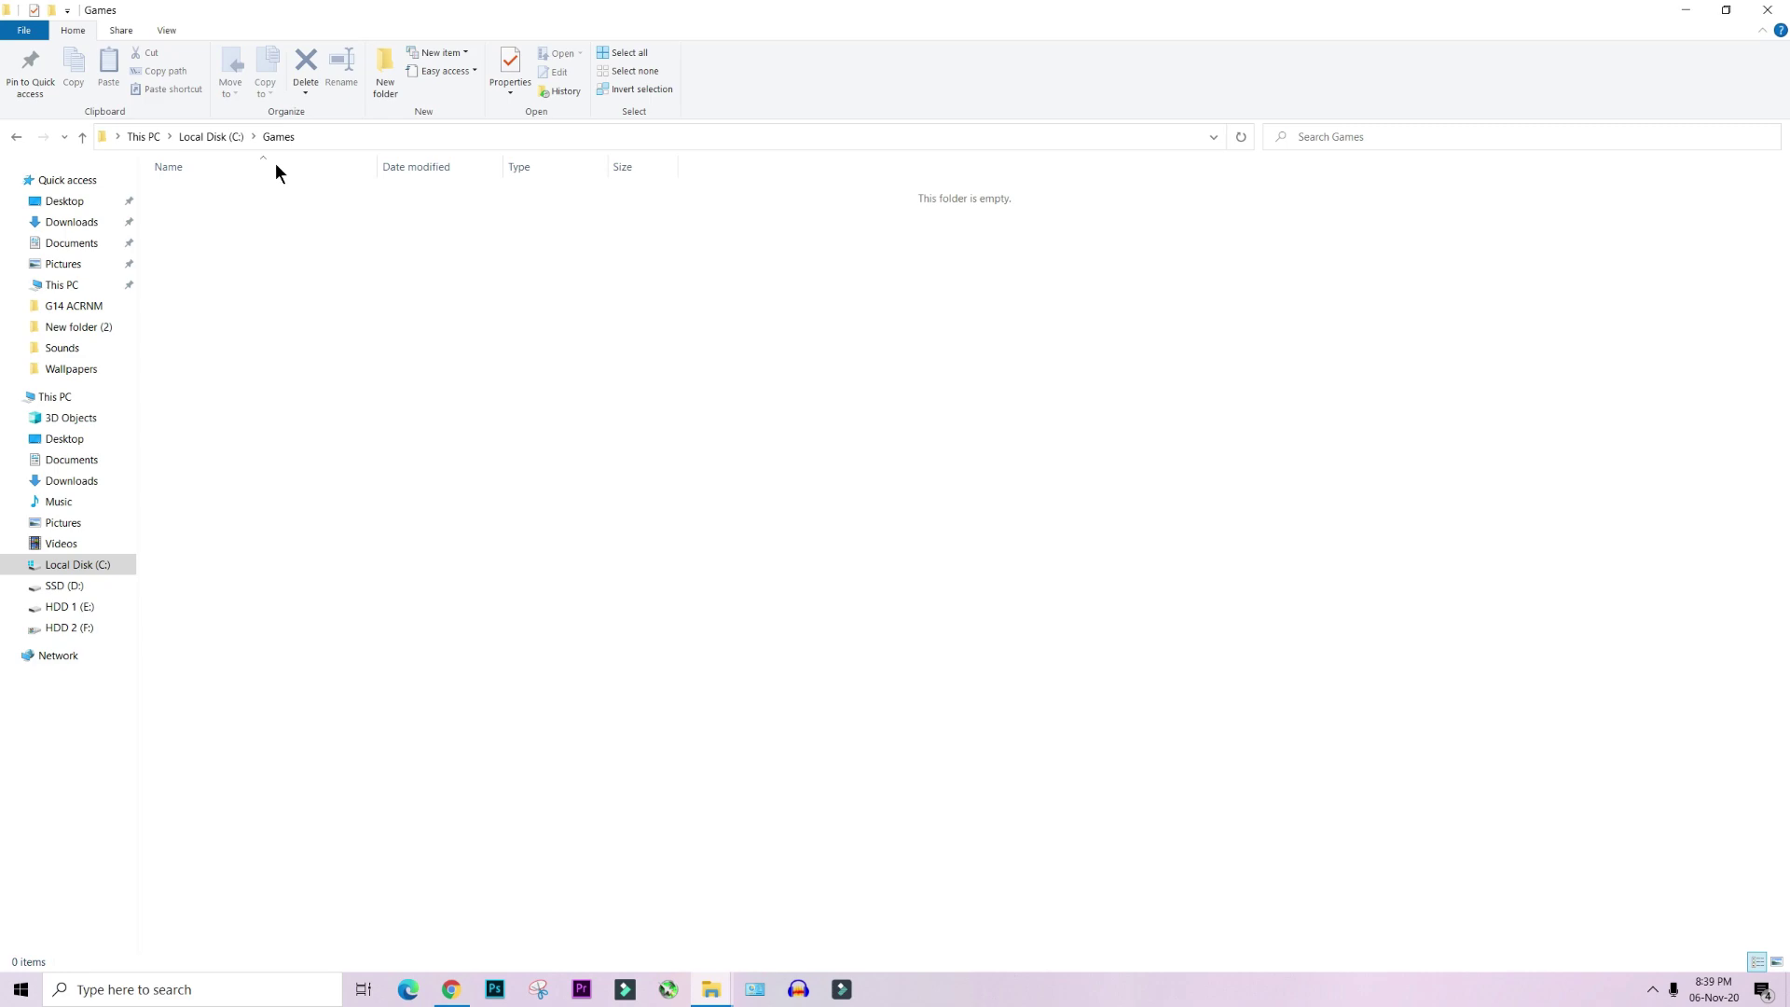
{"action": "left_click", "coordinate": [228, 140]}
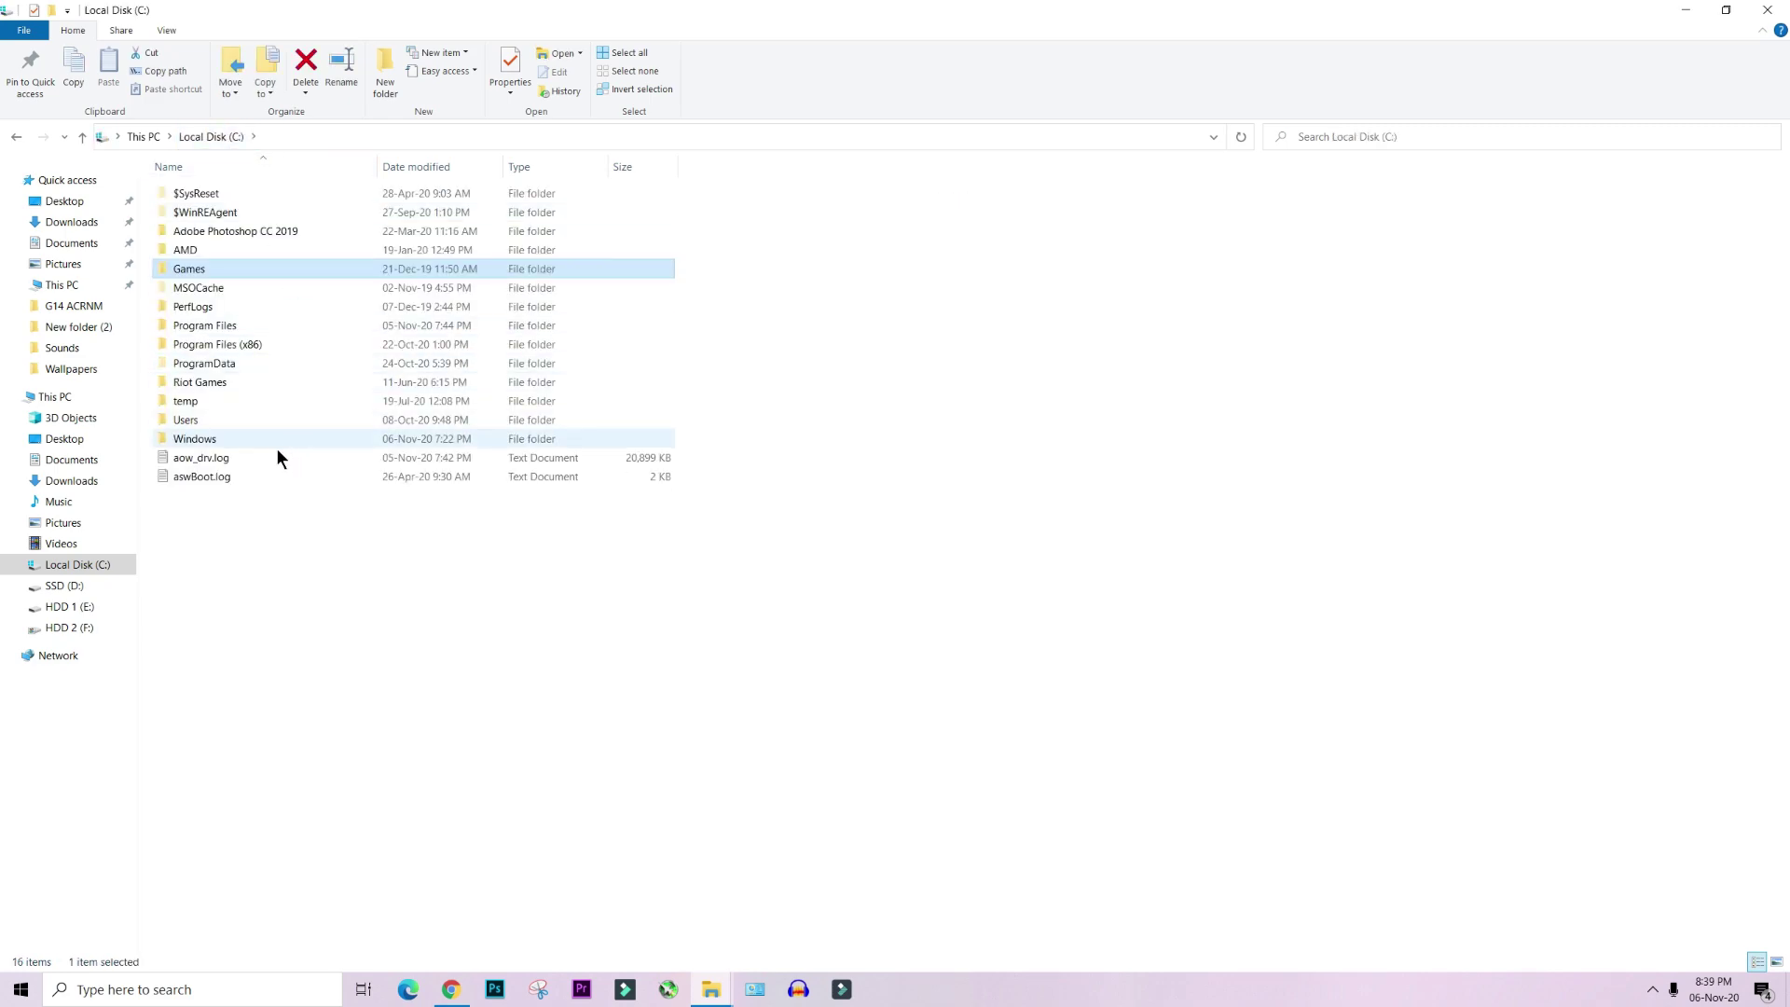
{"action": "double_click", "coordinate": [199, 365]}
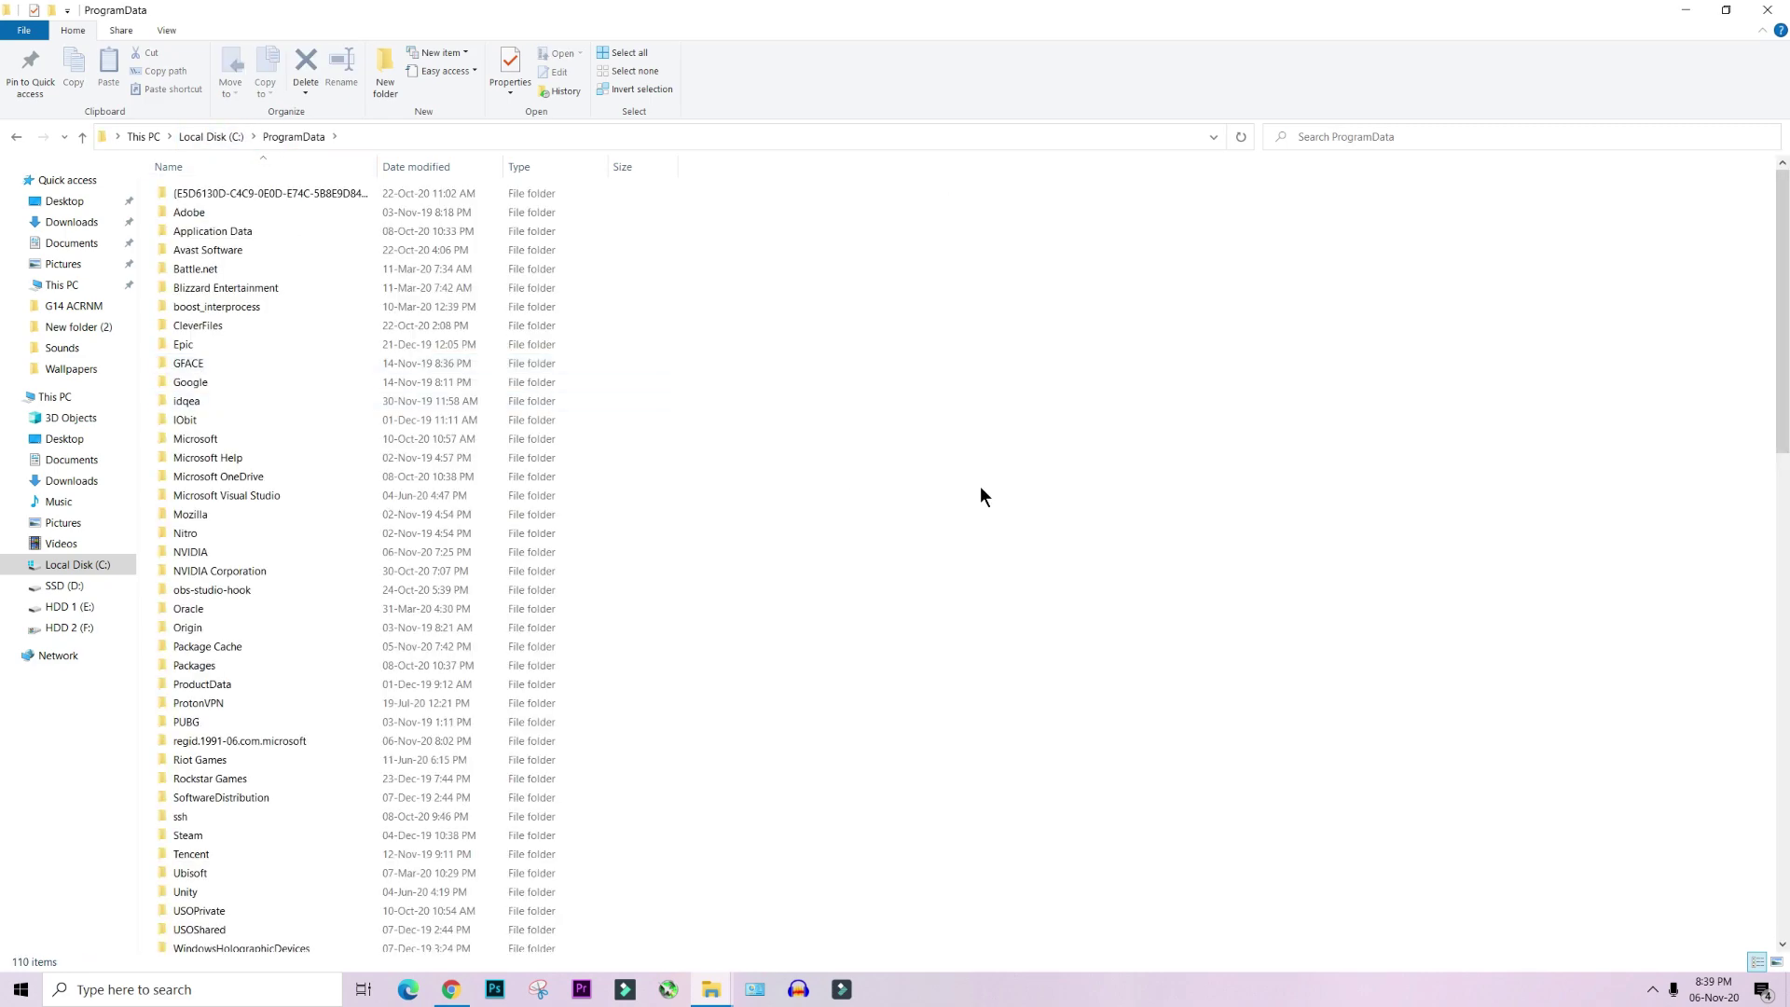
Open the NV_Cache folder inside NVIDIA Corporation and look through its cached BIN and TOC files.
{"action": "key", "text": "n"}
{"action": "key", "text": "n"}
{"action": "key", "text": "n"}
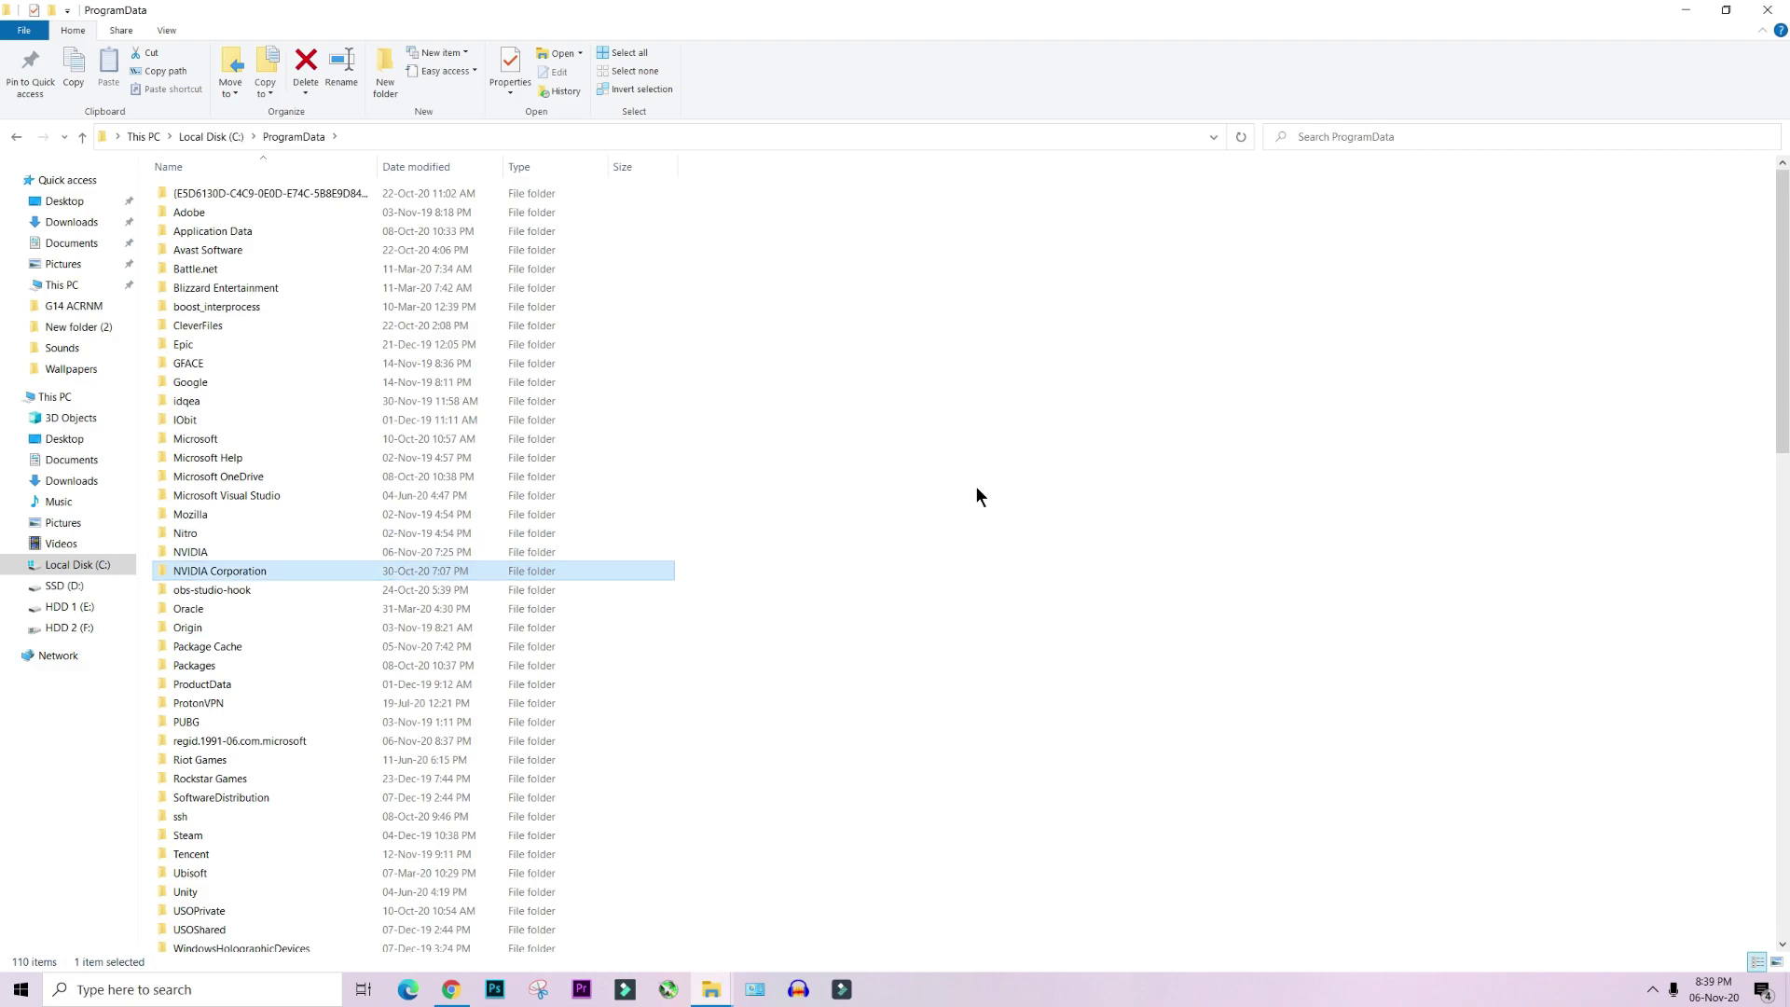
{"action": "key", "text": "Return"}
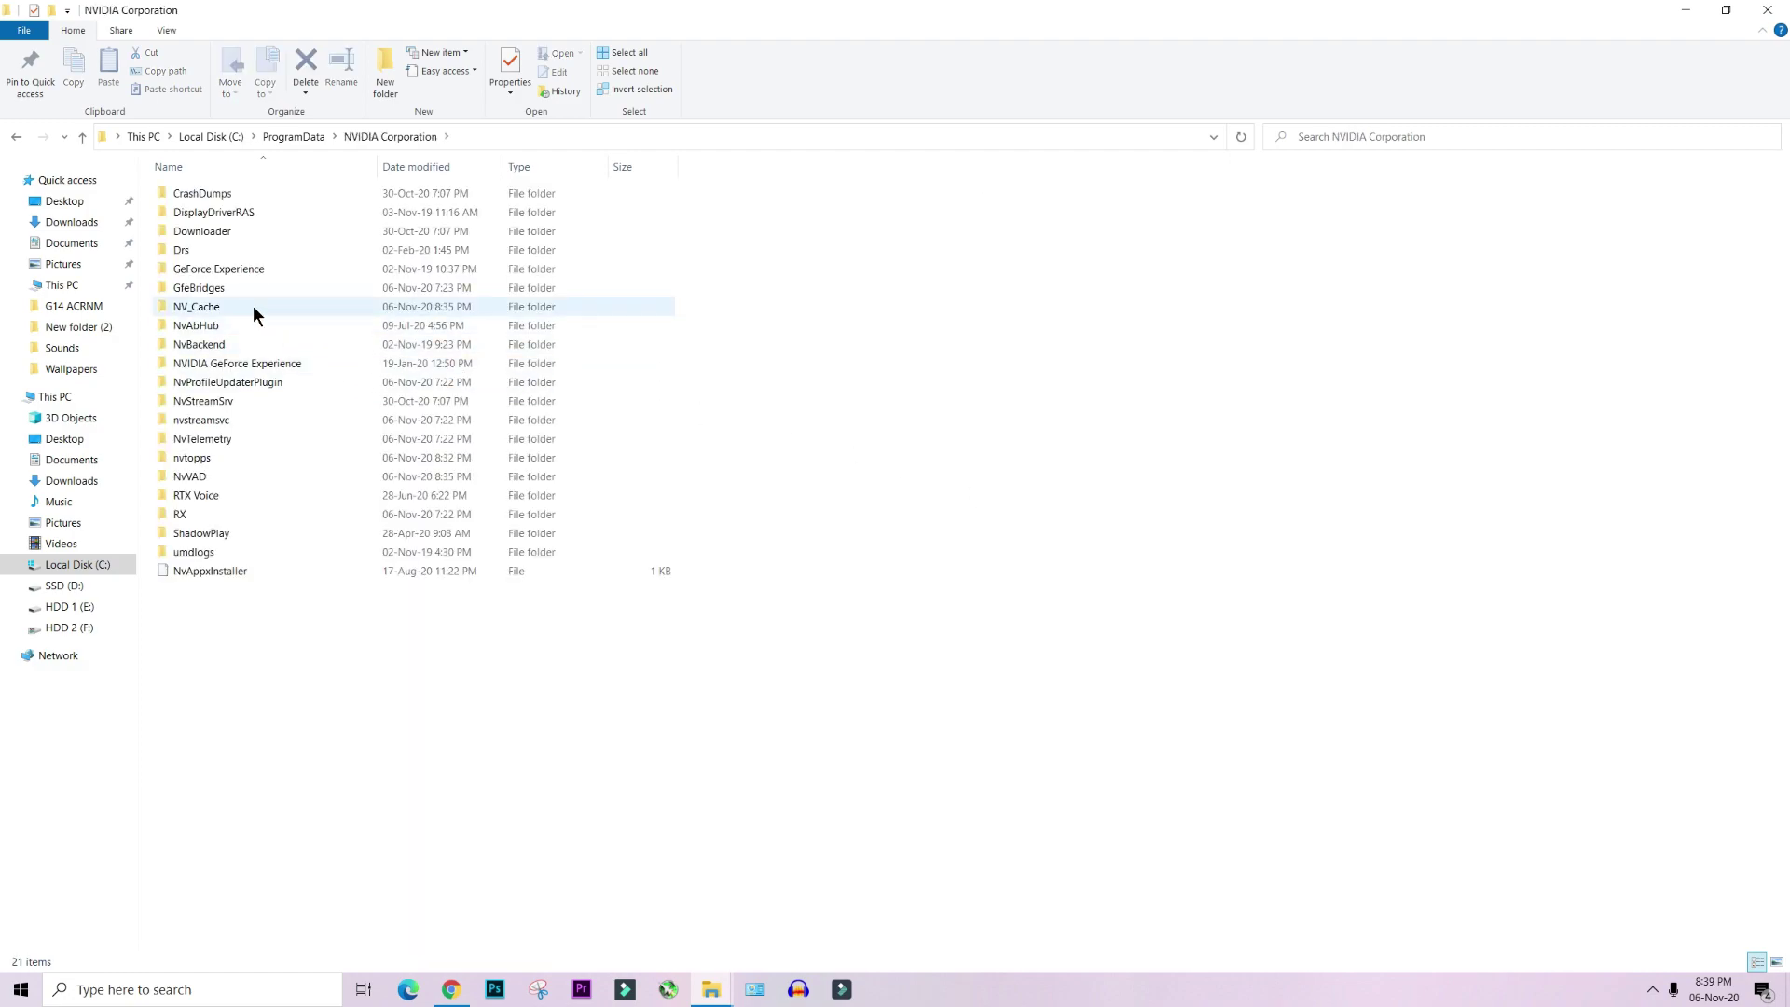
{"action": "double_click", "coordinate": [253, 305]}
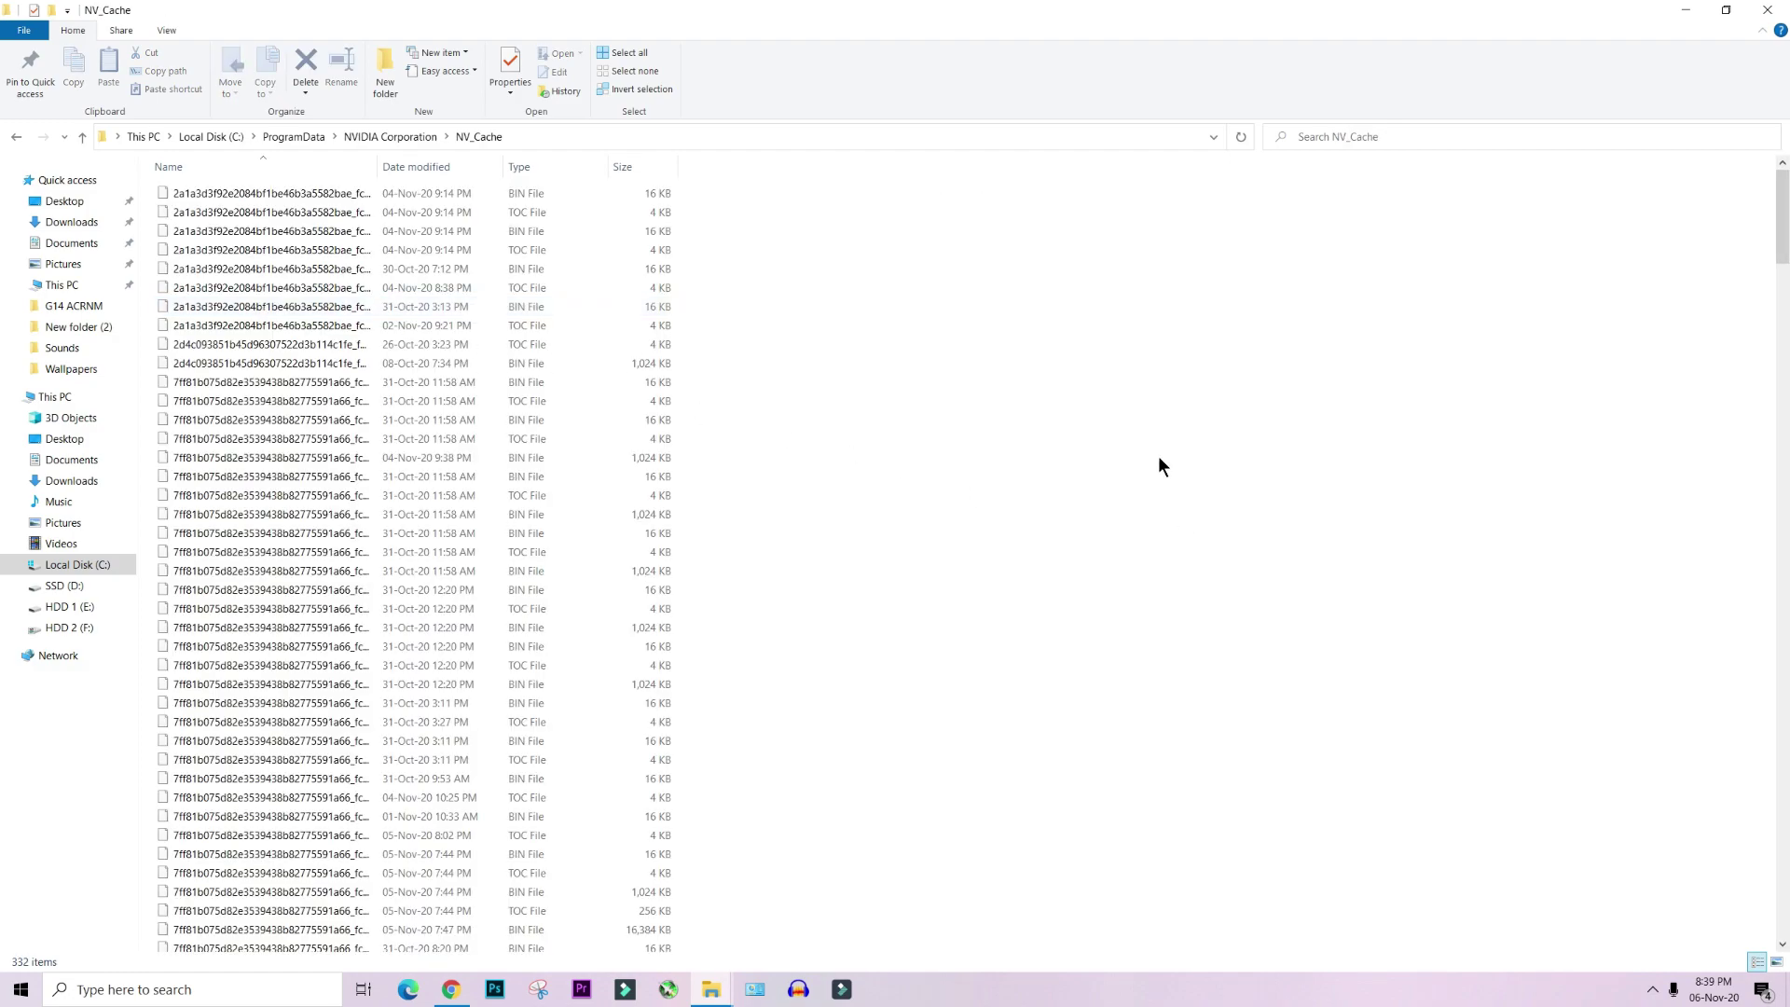
{"action": "scroll", "coordinate": [1268, 727], "scroll_direction": "down", "scroll_amount": 20}
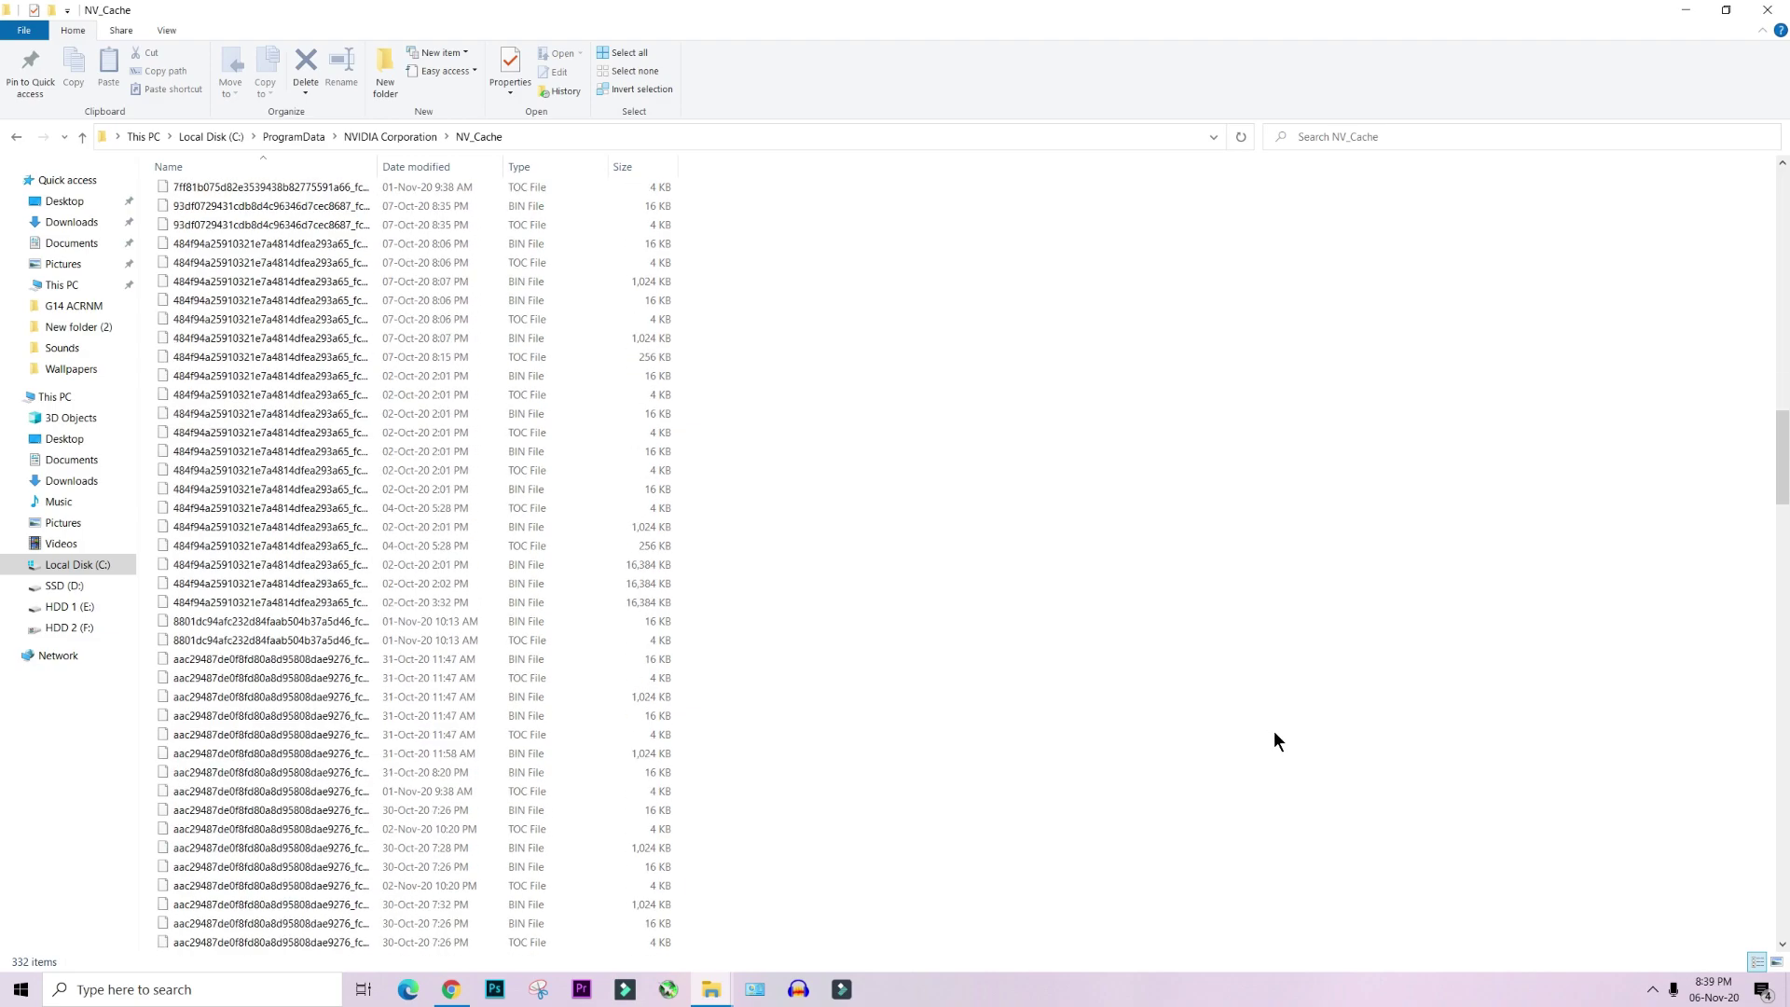
{"action": "scroll", "coordinate": [1305, 736], "scroll_direction": "down", "scroll_amount": 12}
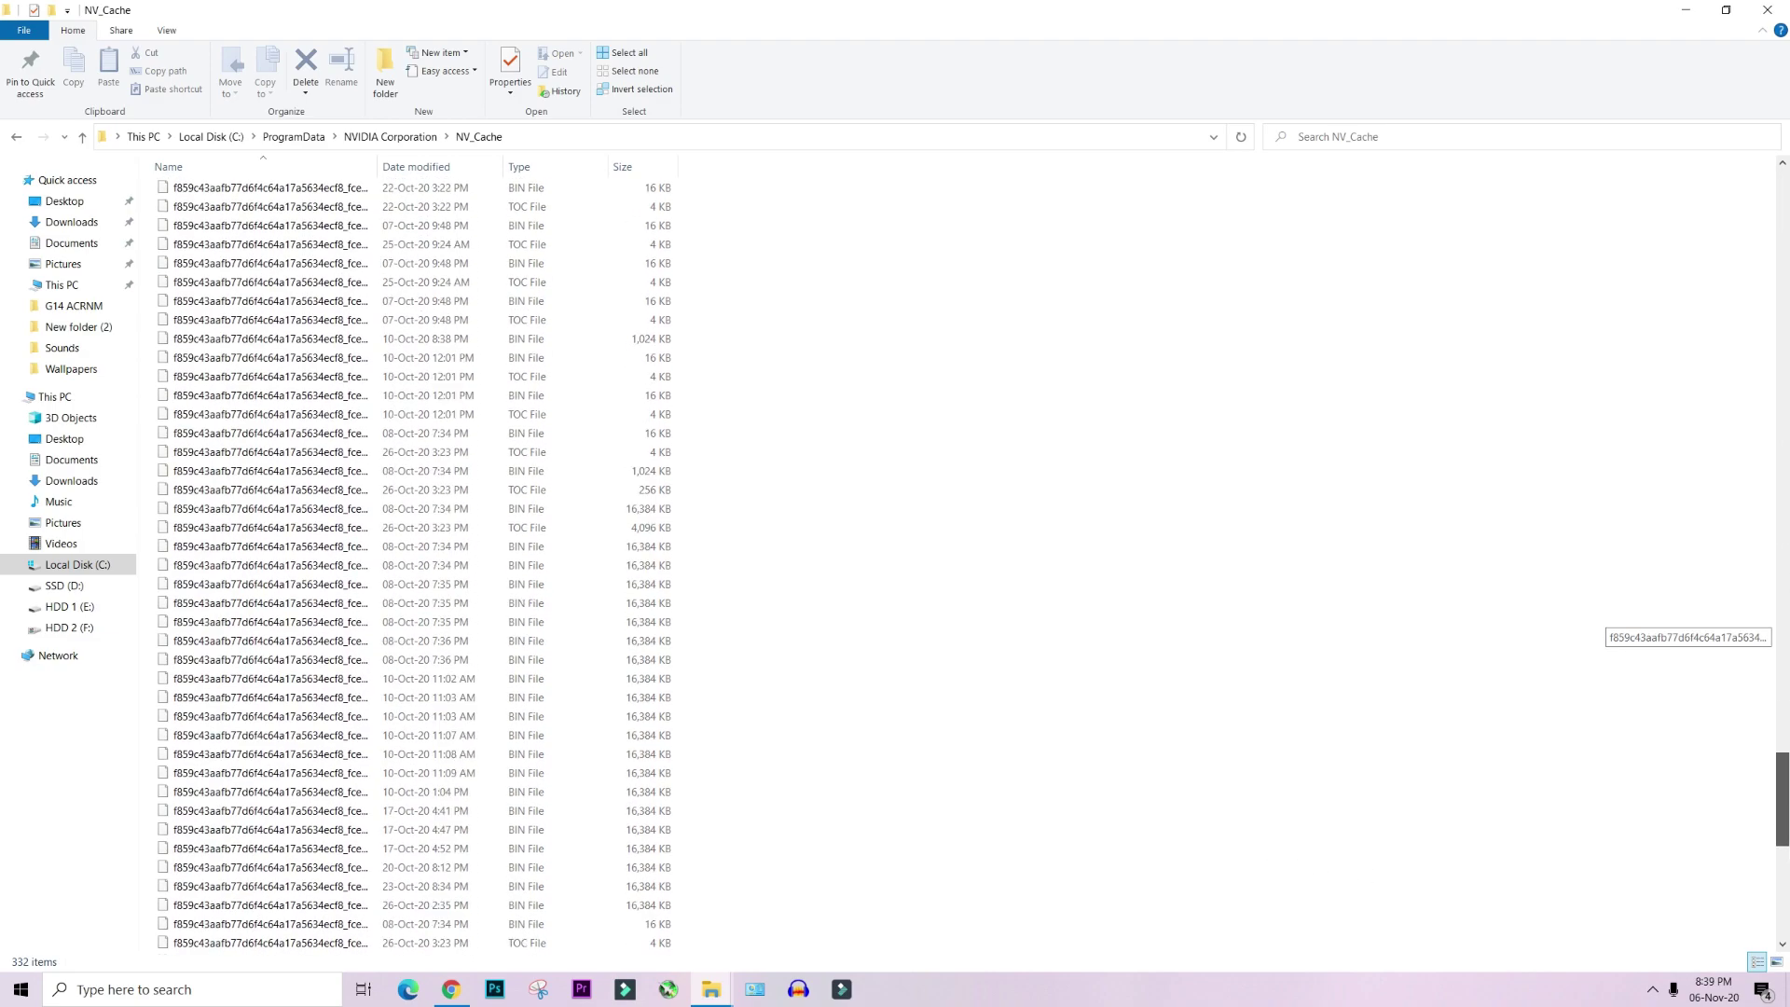
Permanently delete all files in the NV_Cache folder, skipping every file that is in use, and close the folder window.
{"action": "scroll", "coordinate": [1277, 550], "scroll_direction": "up", "scroll_amount": 20}
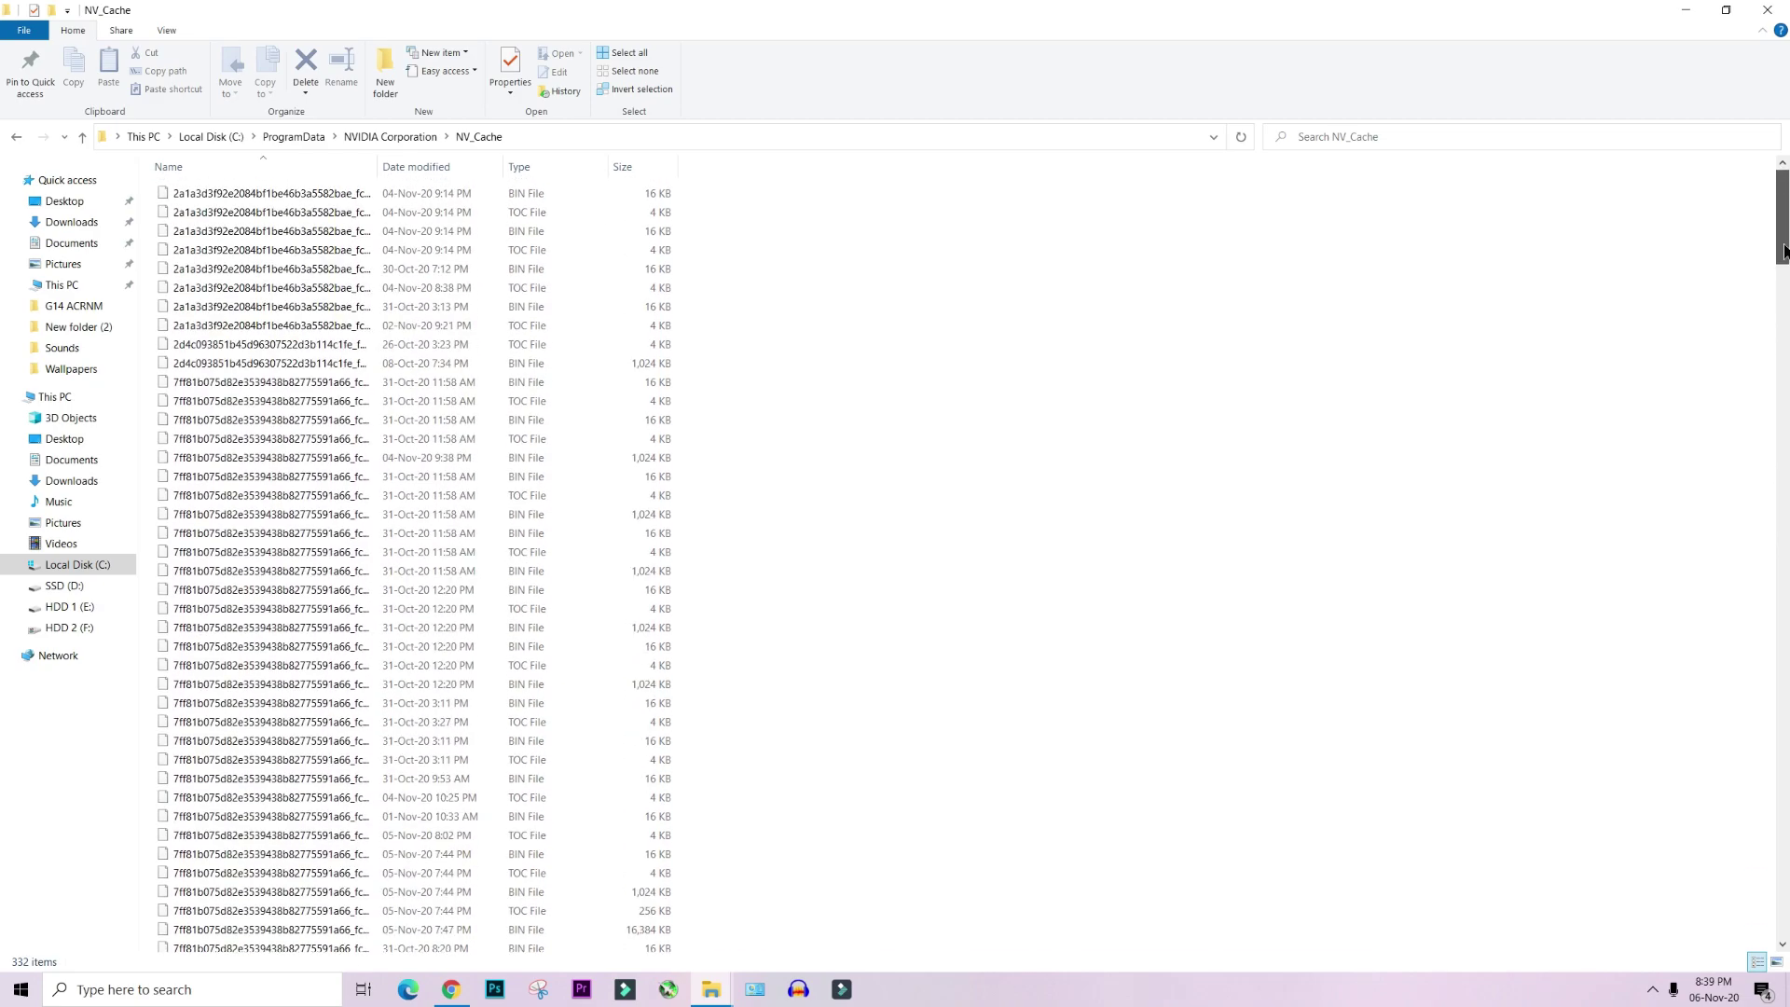
{"action": "key", "text": "ctrl+a"}
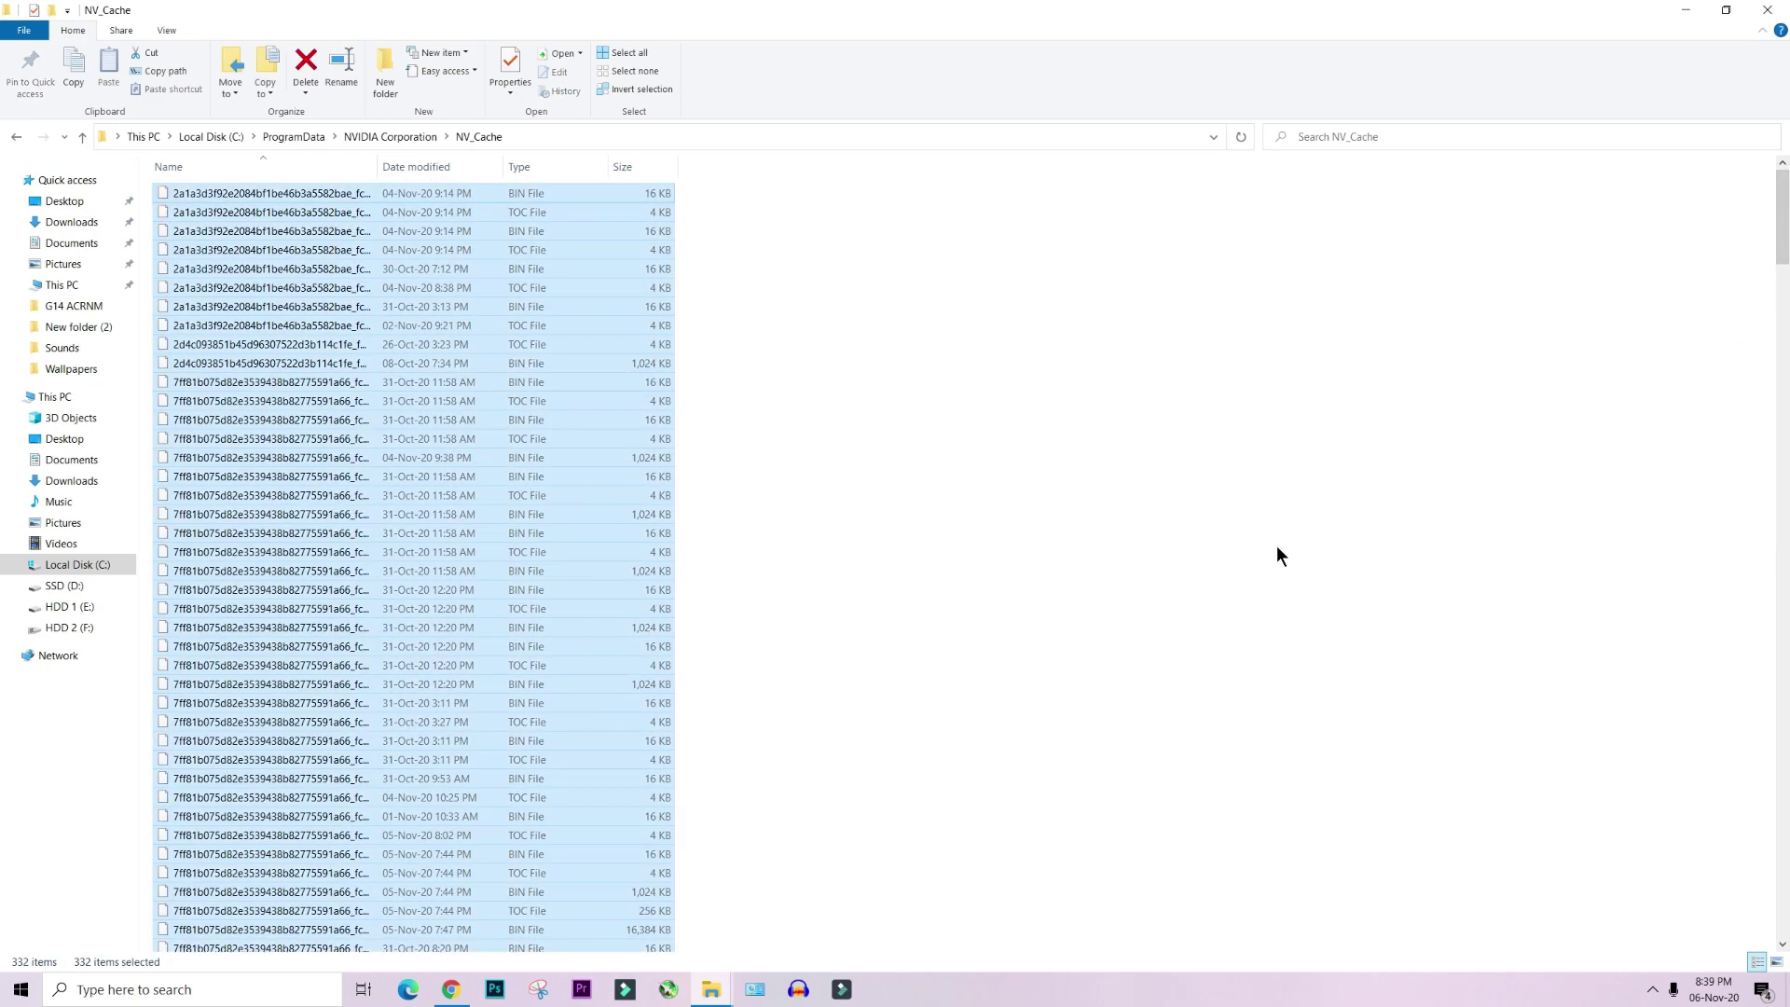
{"action": "key", "text": "shift+Delete"}
{"action": "key", "text": "Return"}
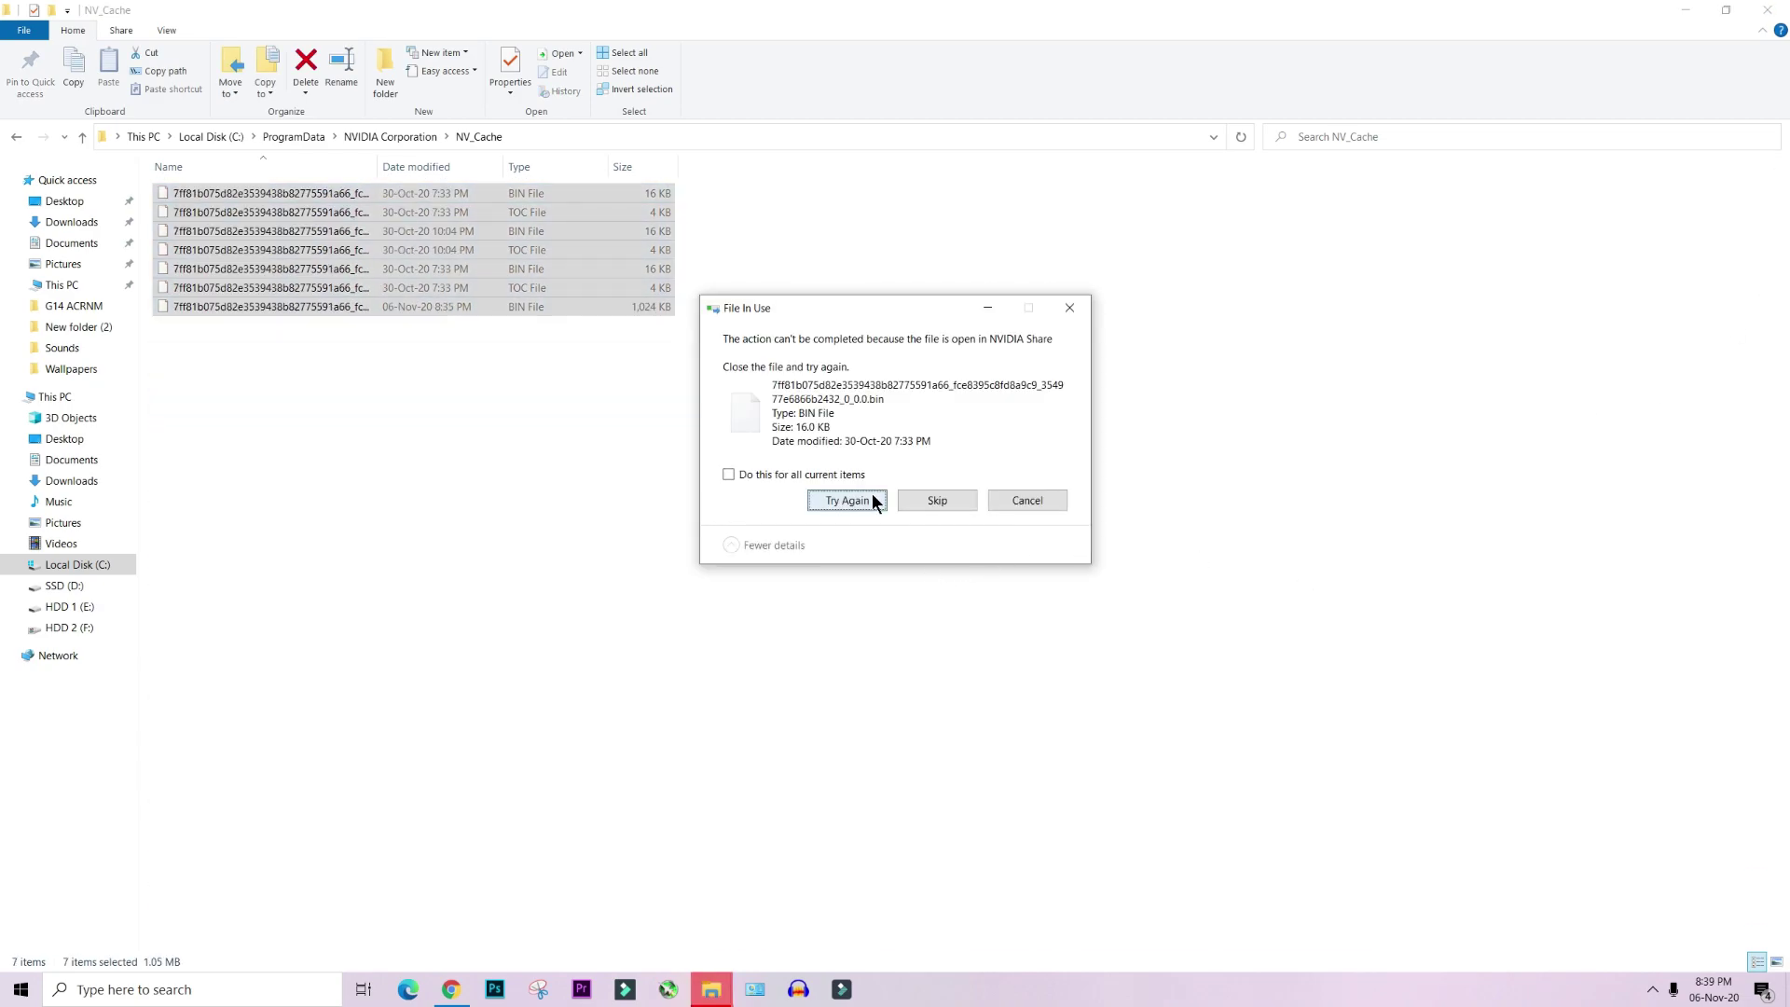
{"action": "left_click", "coordinate": [850, 477]}
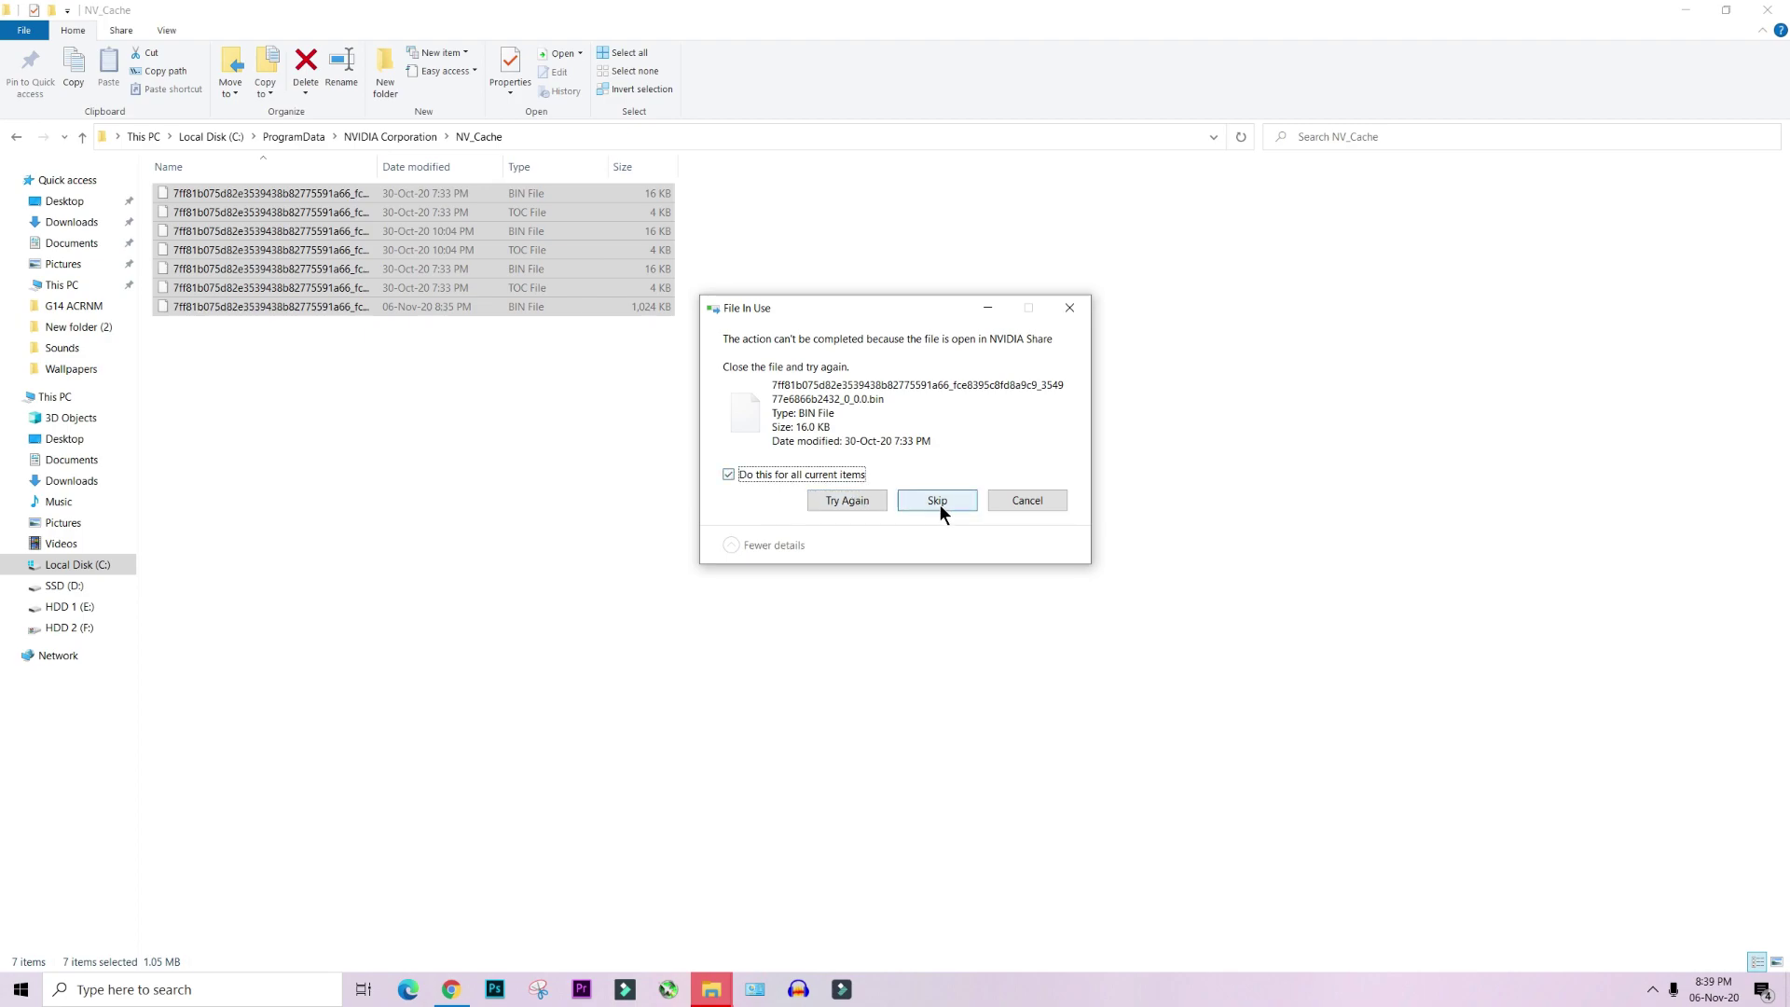
{"action": "left_click", "coordinate": [938, 501]}
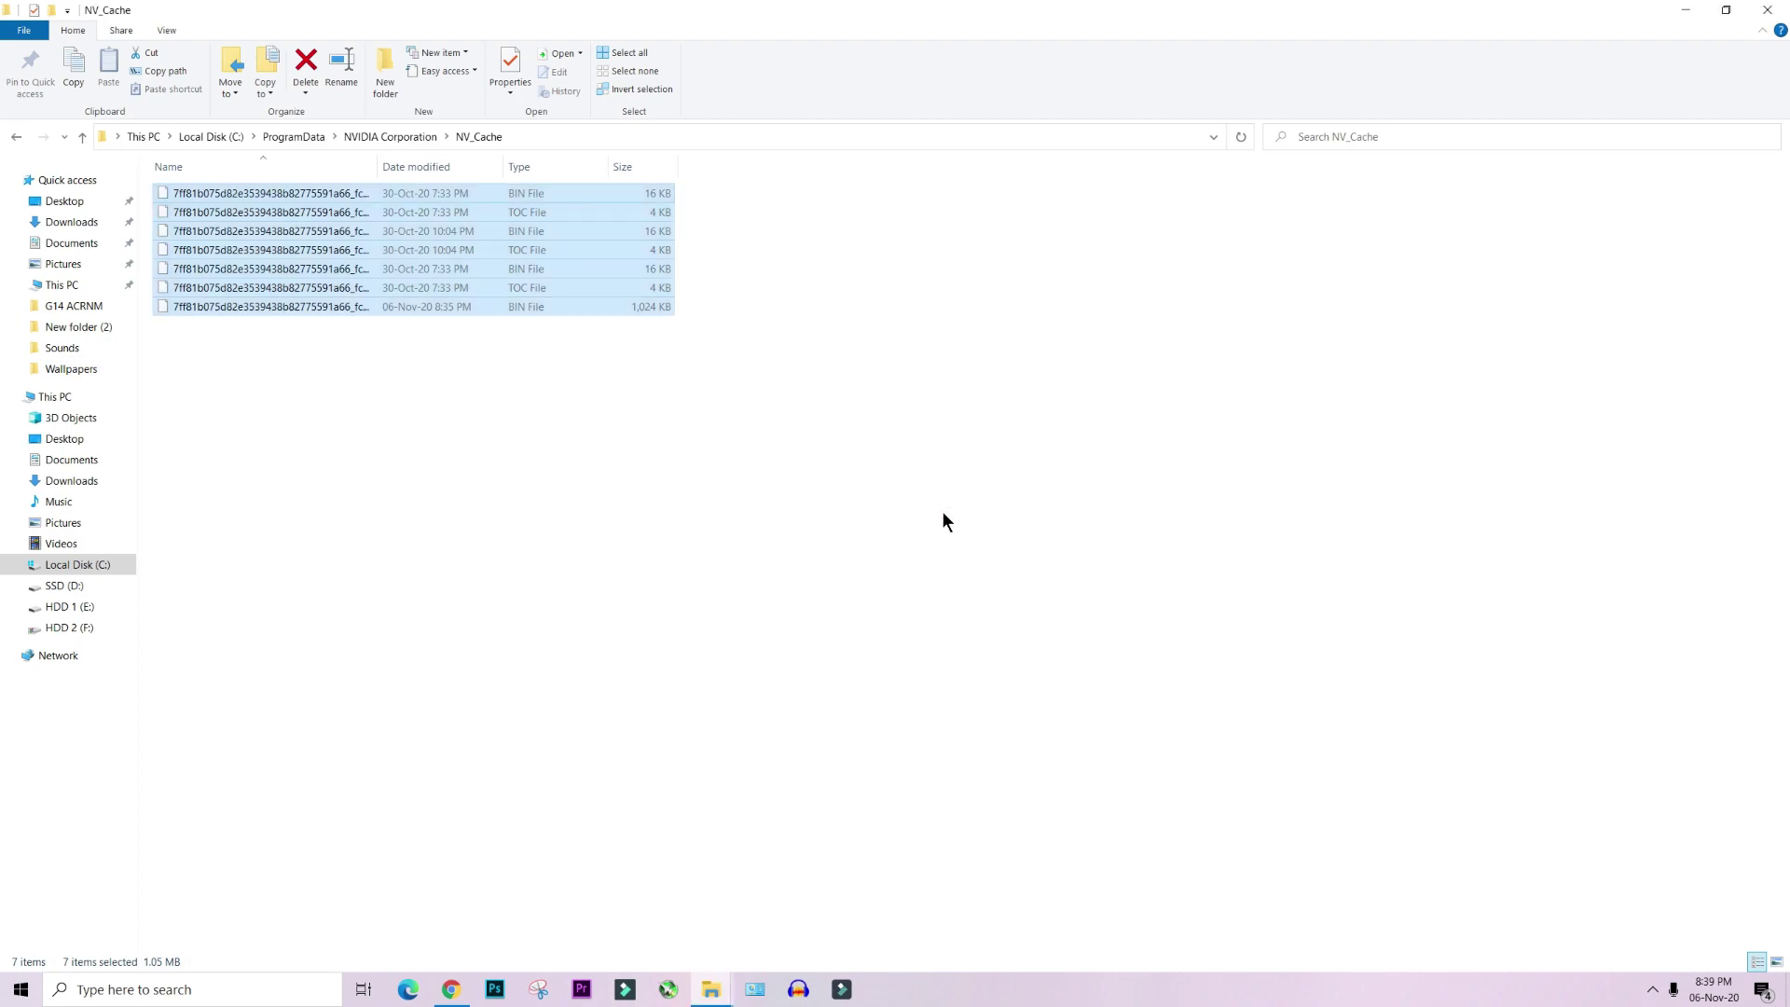
{"action": "left_click", "coordinate": [824, 472]}
{"action": "left_click", "coordinate": [1767, 9]}
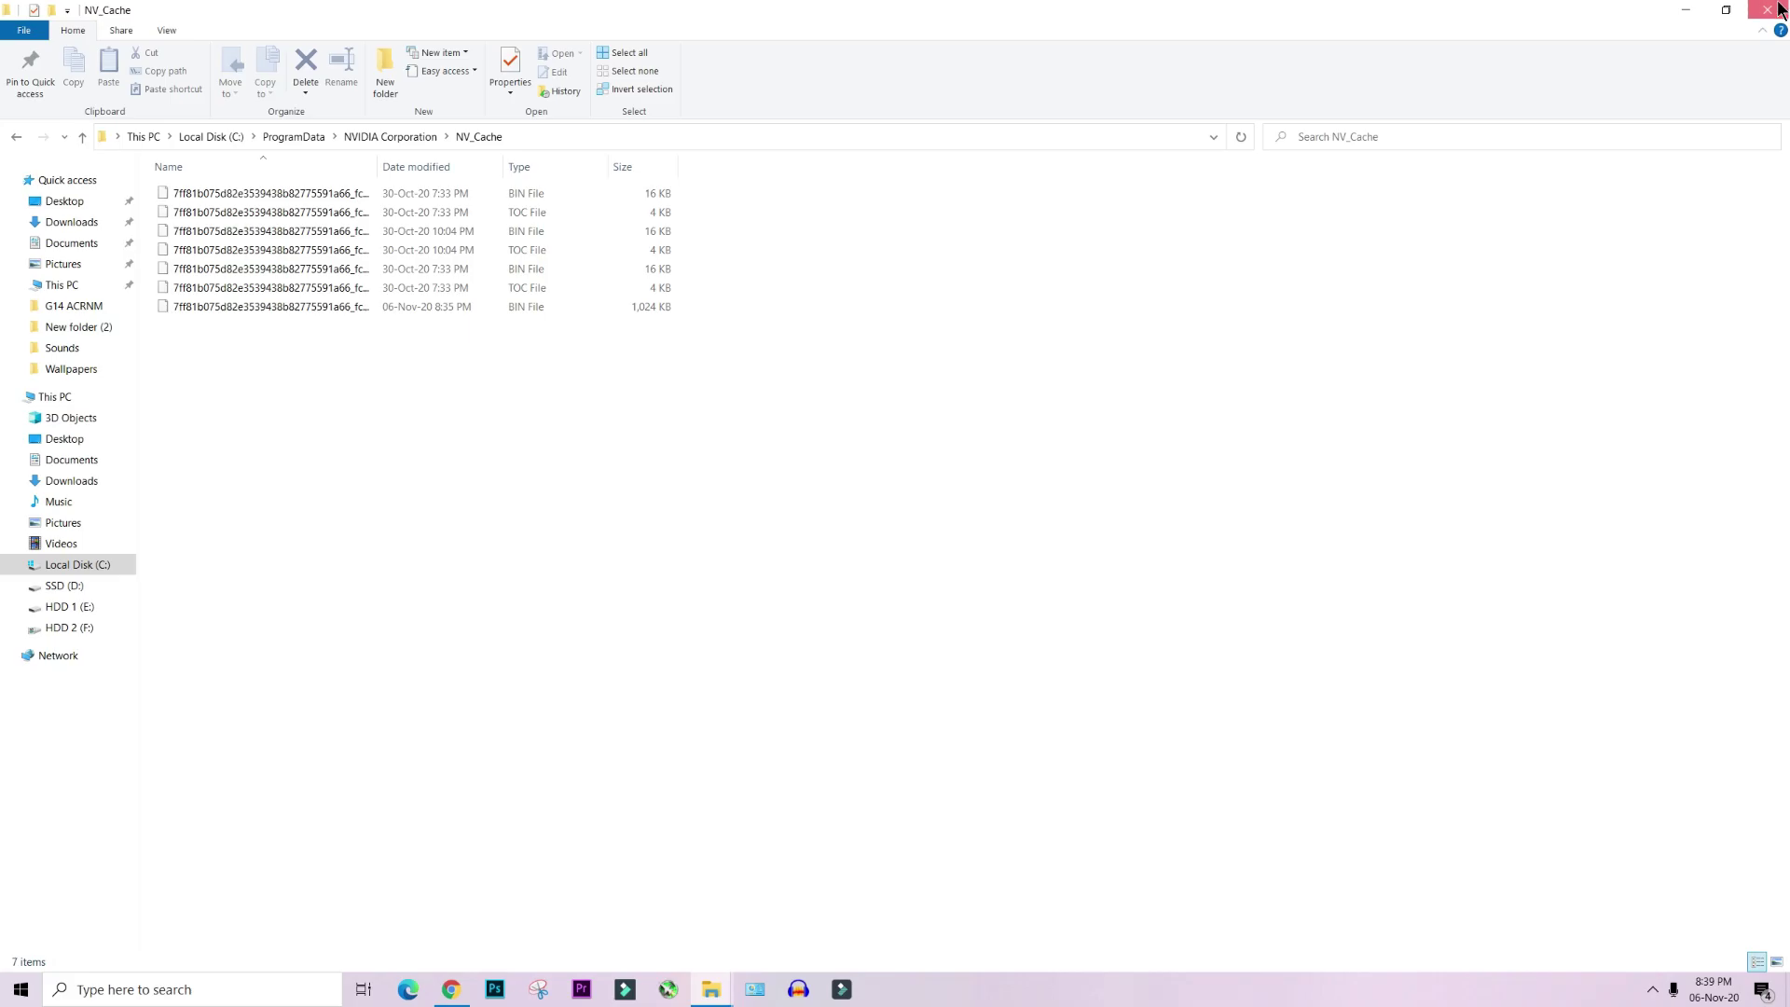
{"action": "right_click", "coordinate": [688, 457]}
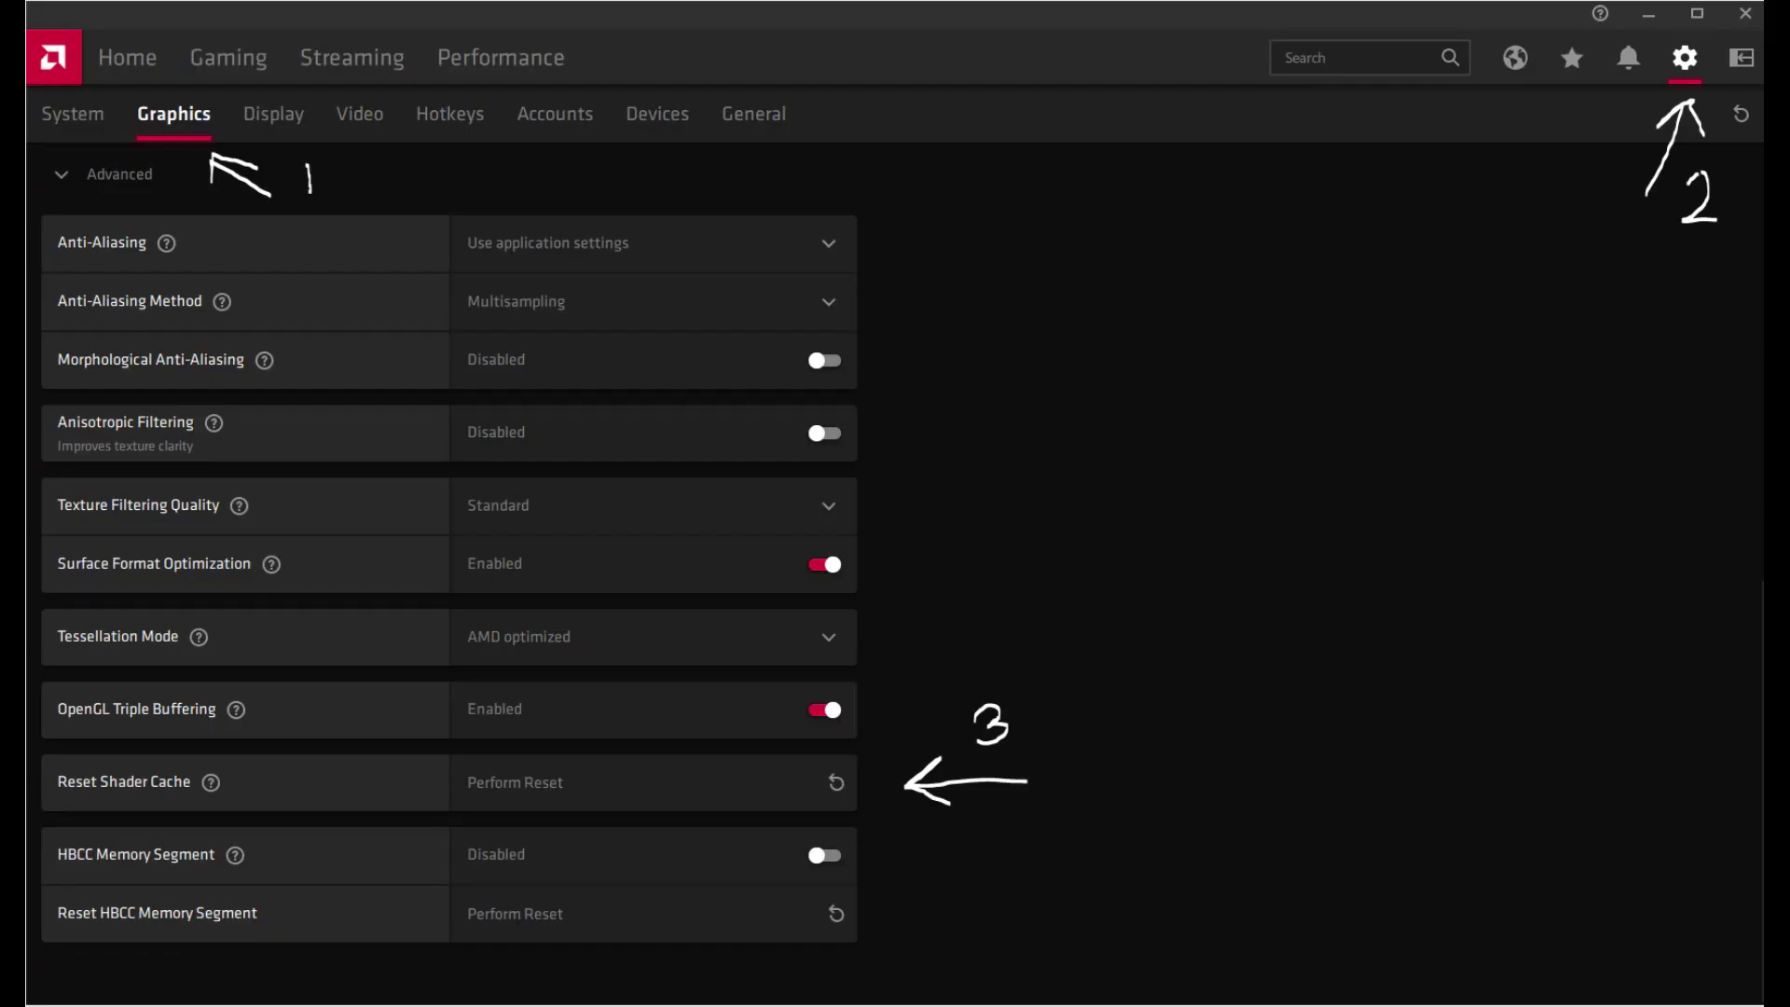